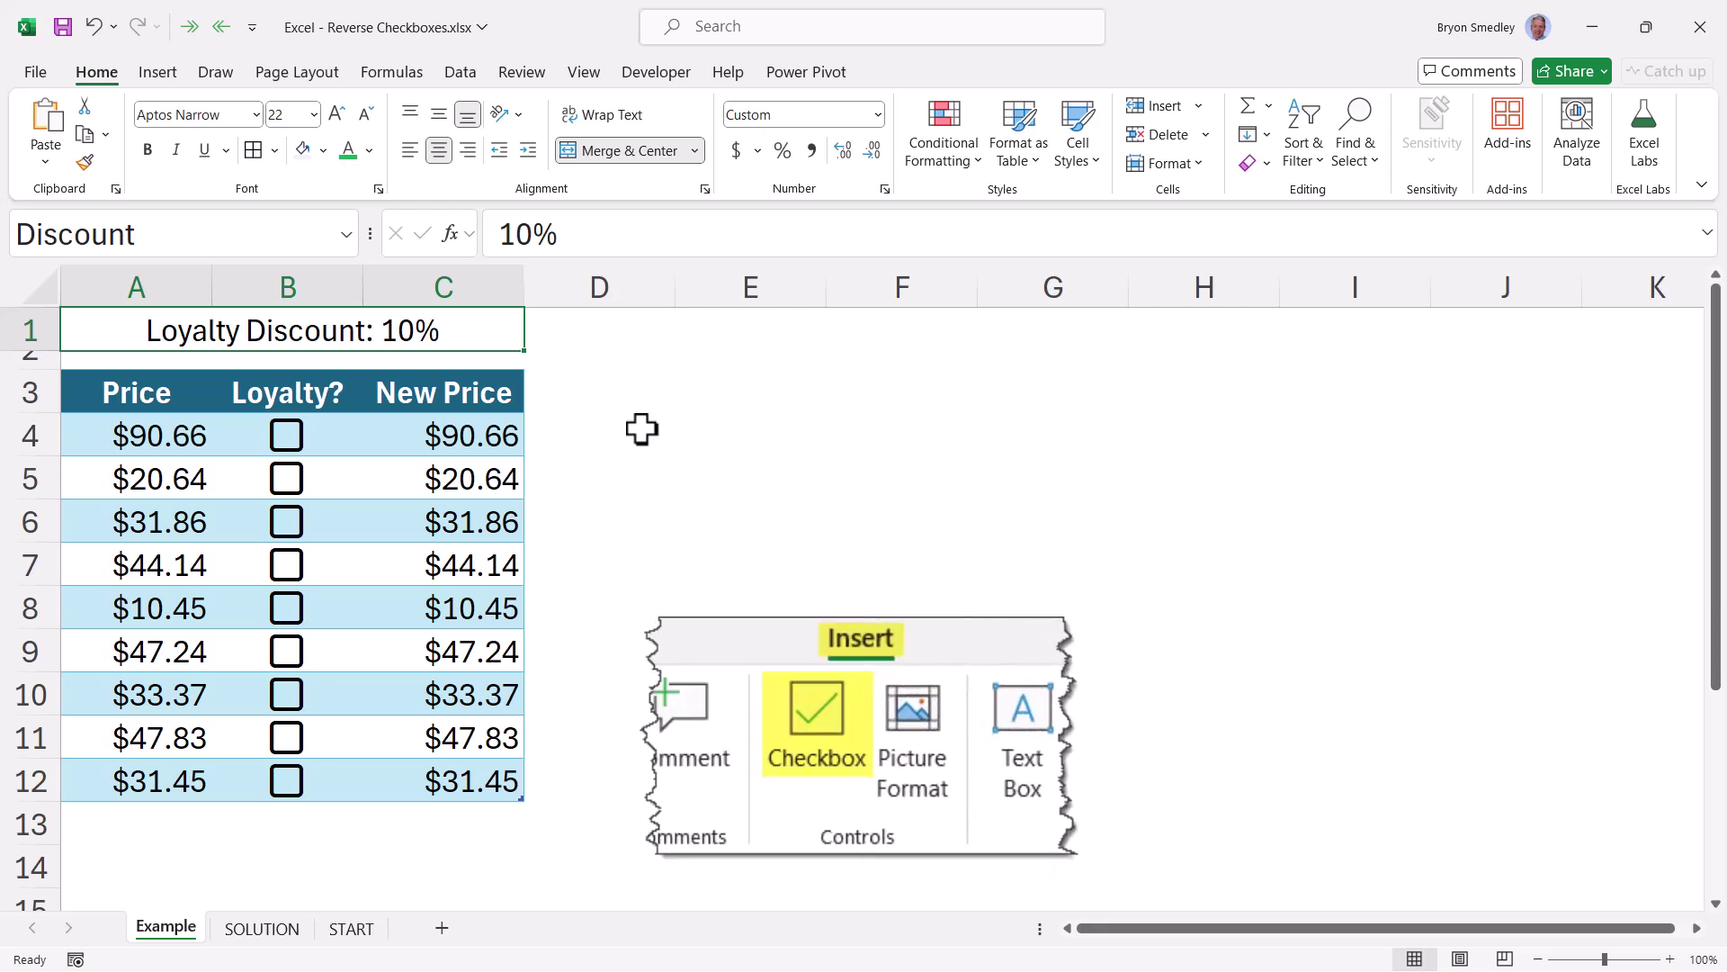
Step: Select the prices in A4:A12 and the Loyalty? values in B4:B12, then view the Discount in A1
drag(166, 435, 183, 772)
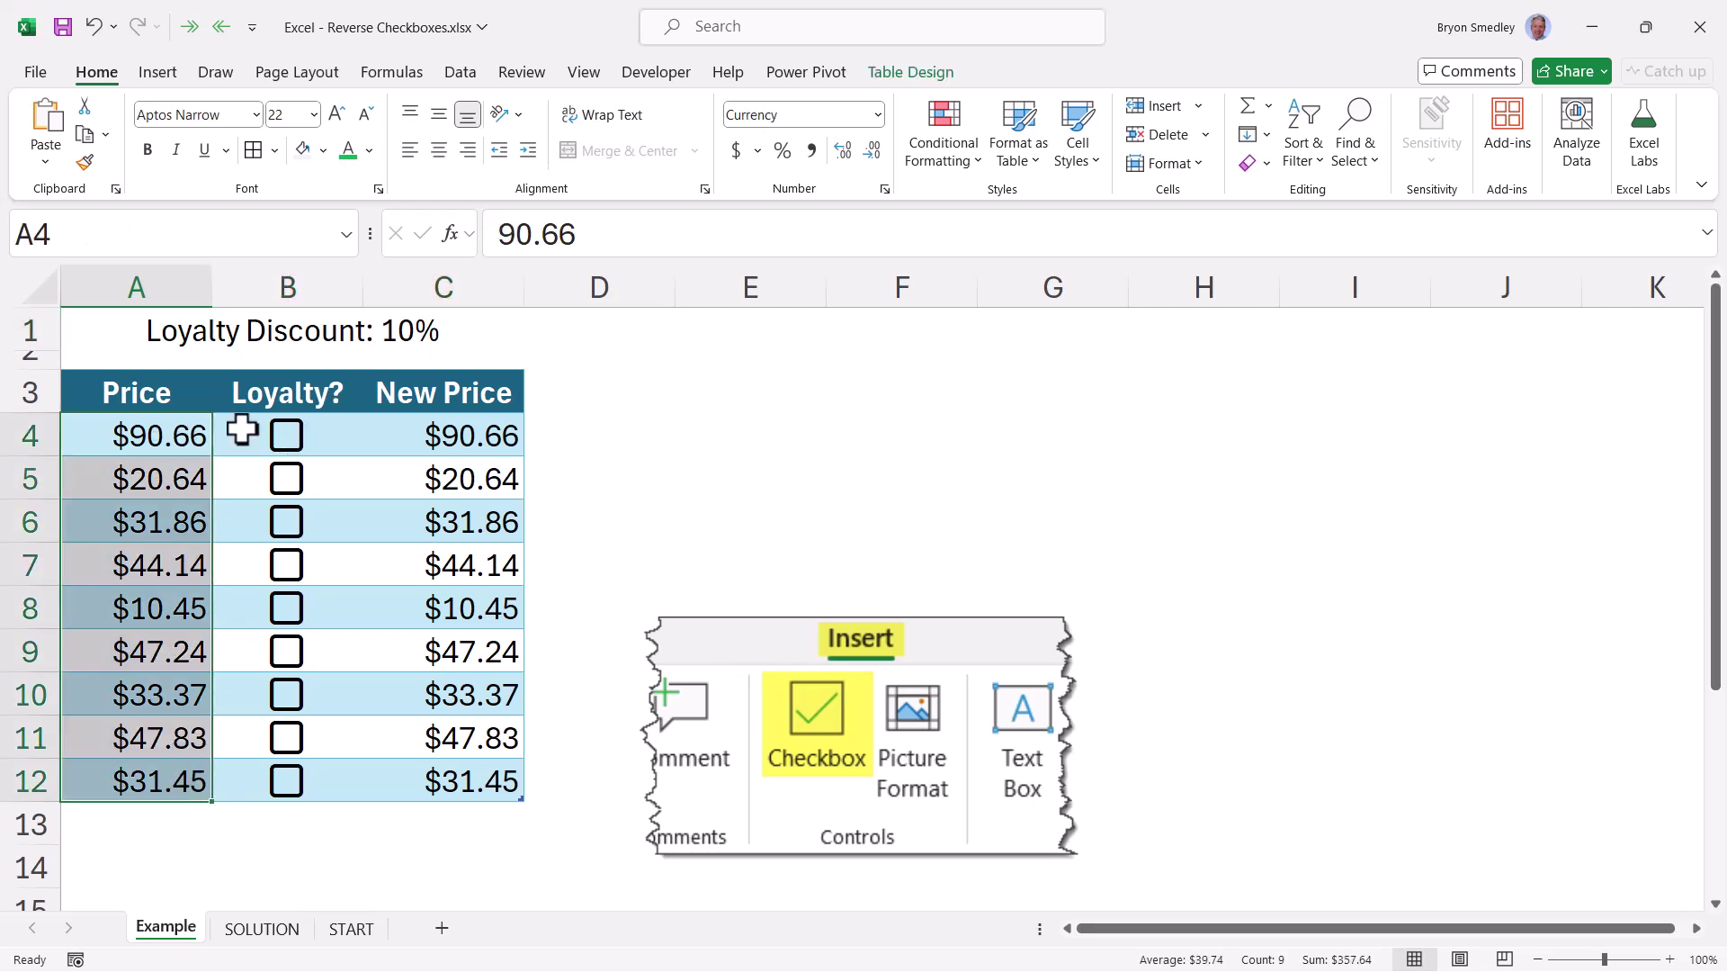
drag(241, 433, 250, 761)
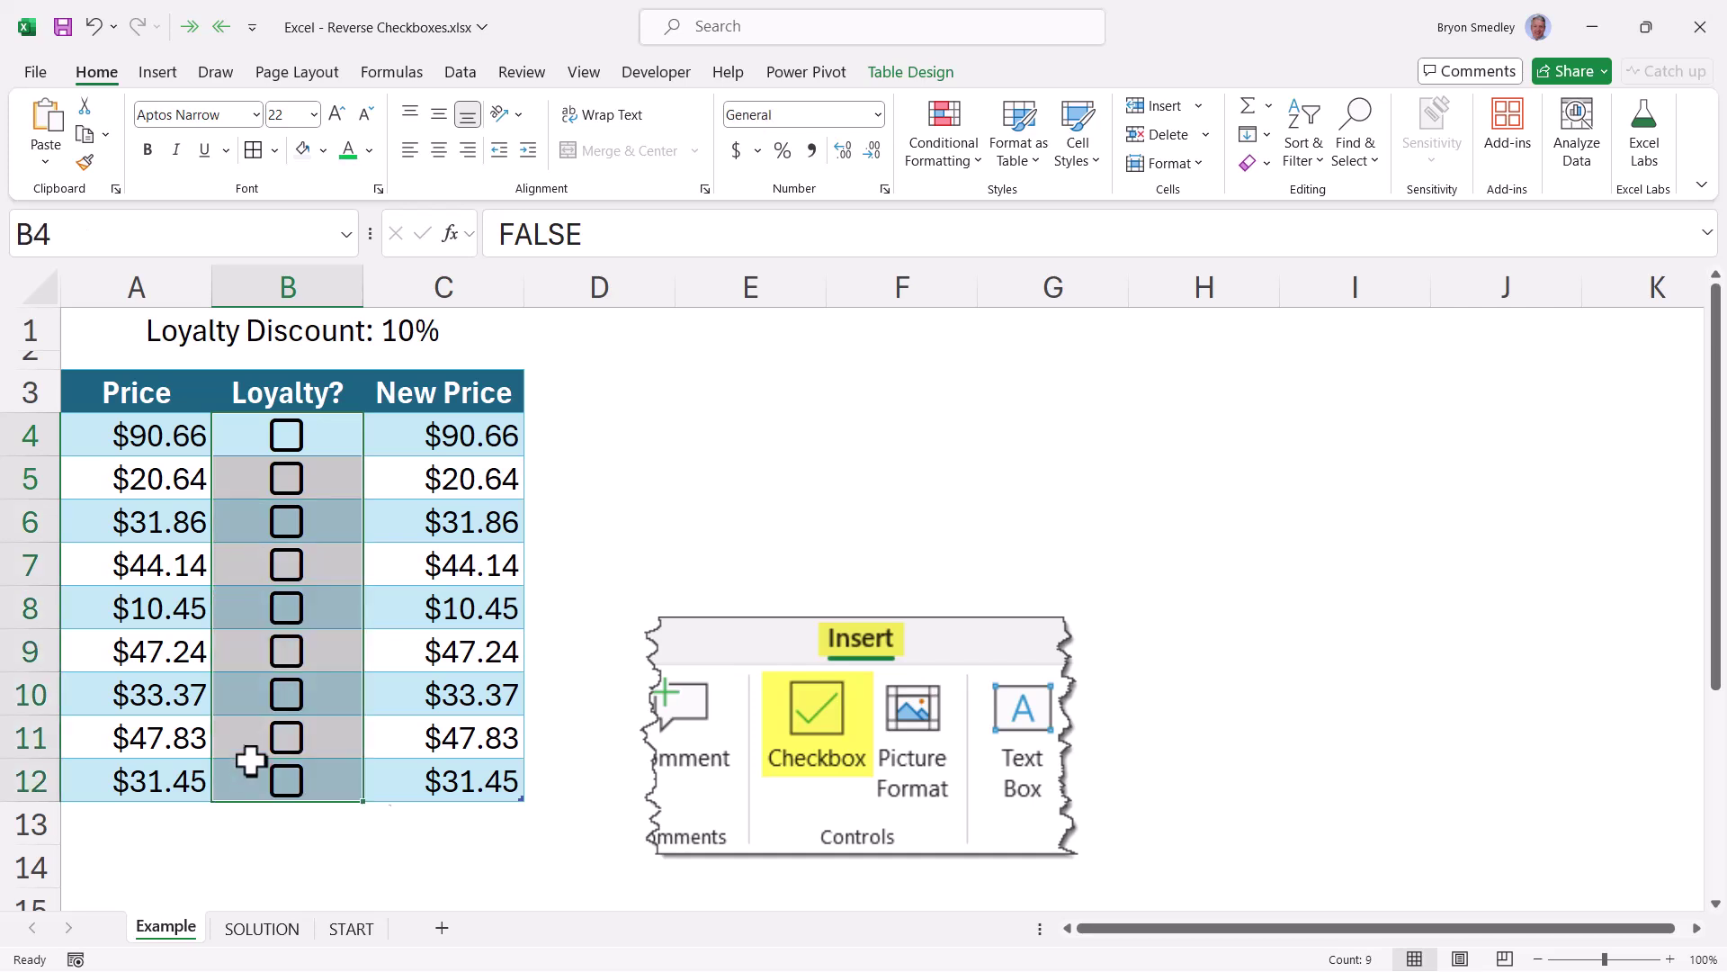
click(259, 337)
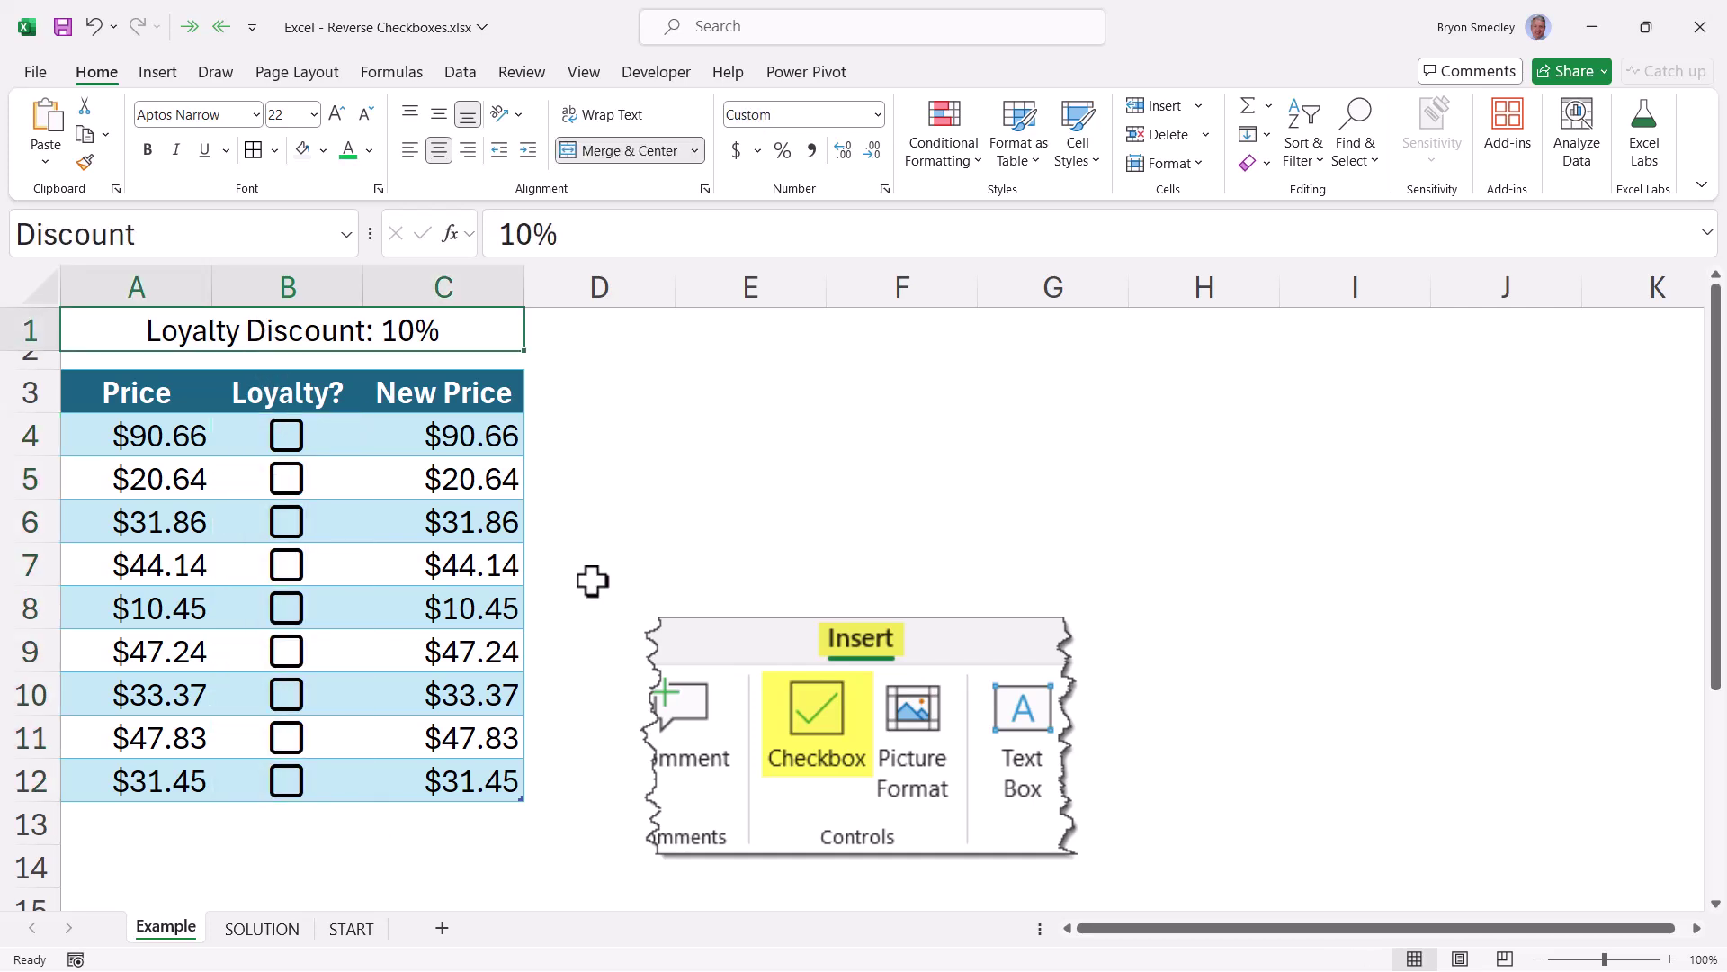
Step: Tick the Loyalty? boxes for the $90.66 row and rows 6, 7, 8 and 11, then inspect rows 7–8
click(288, 437)
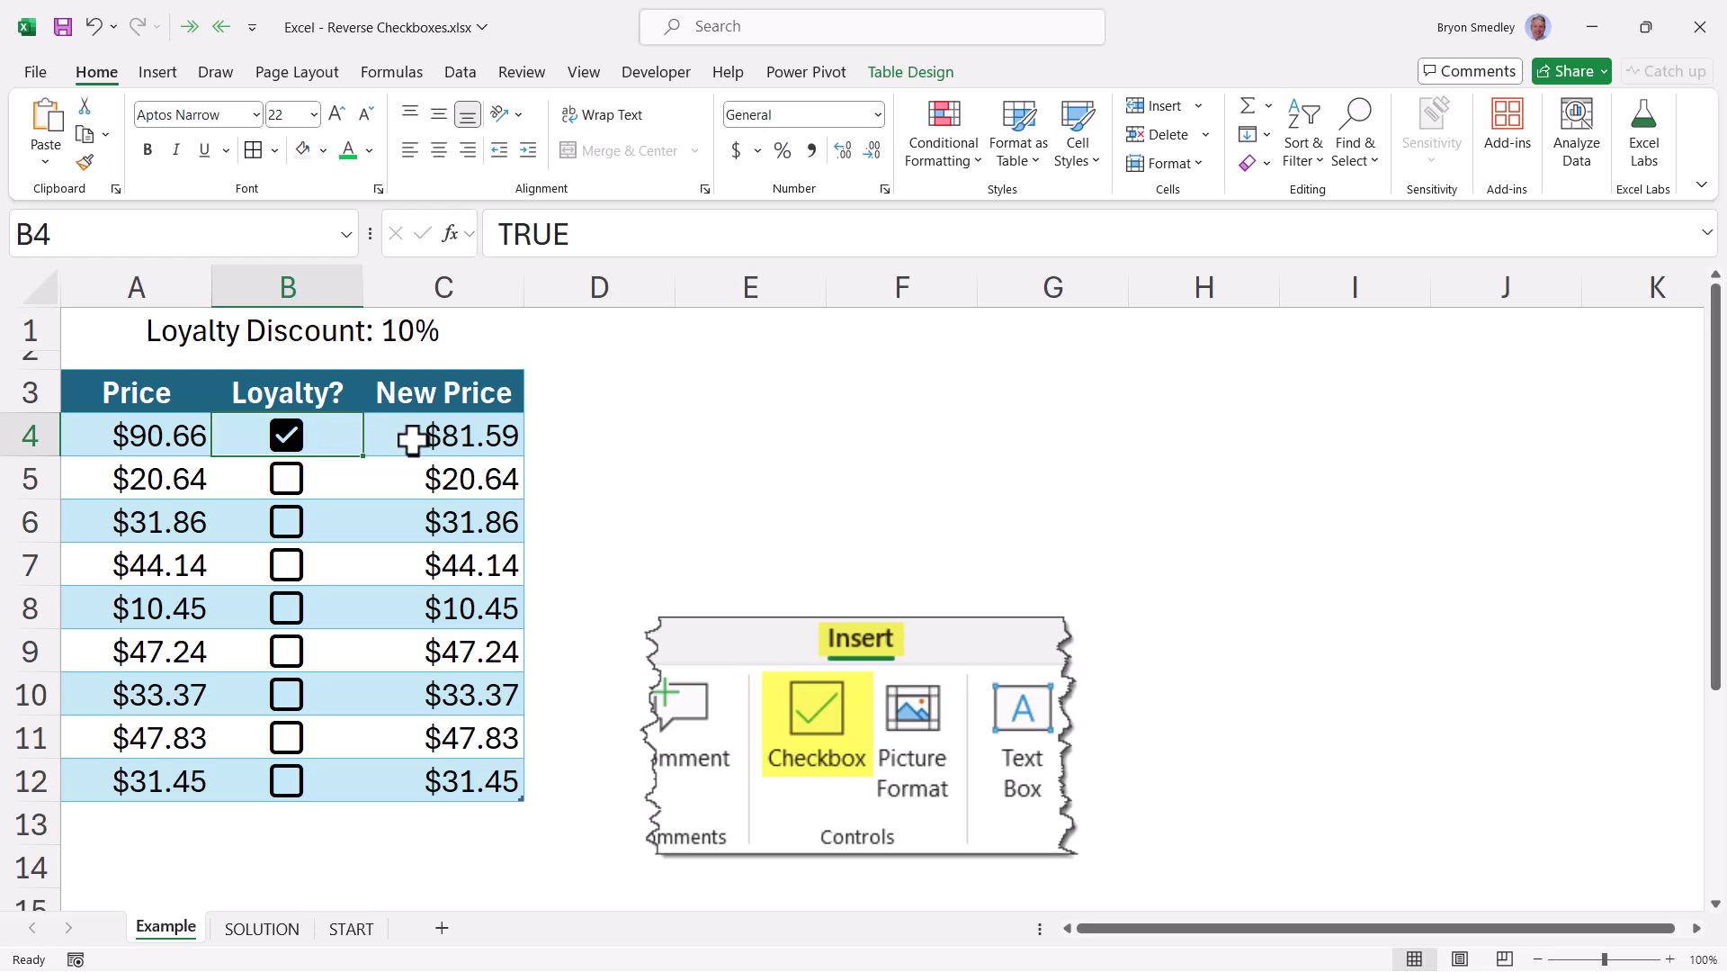
click(287, 531)
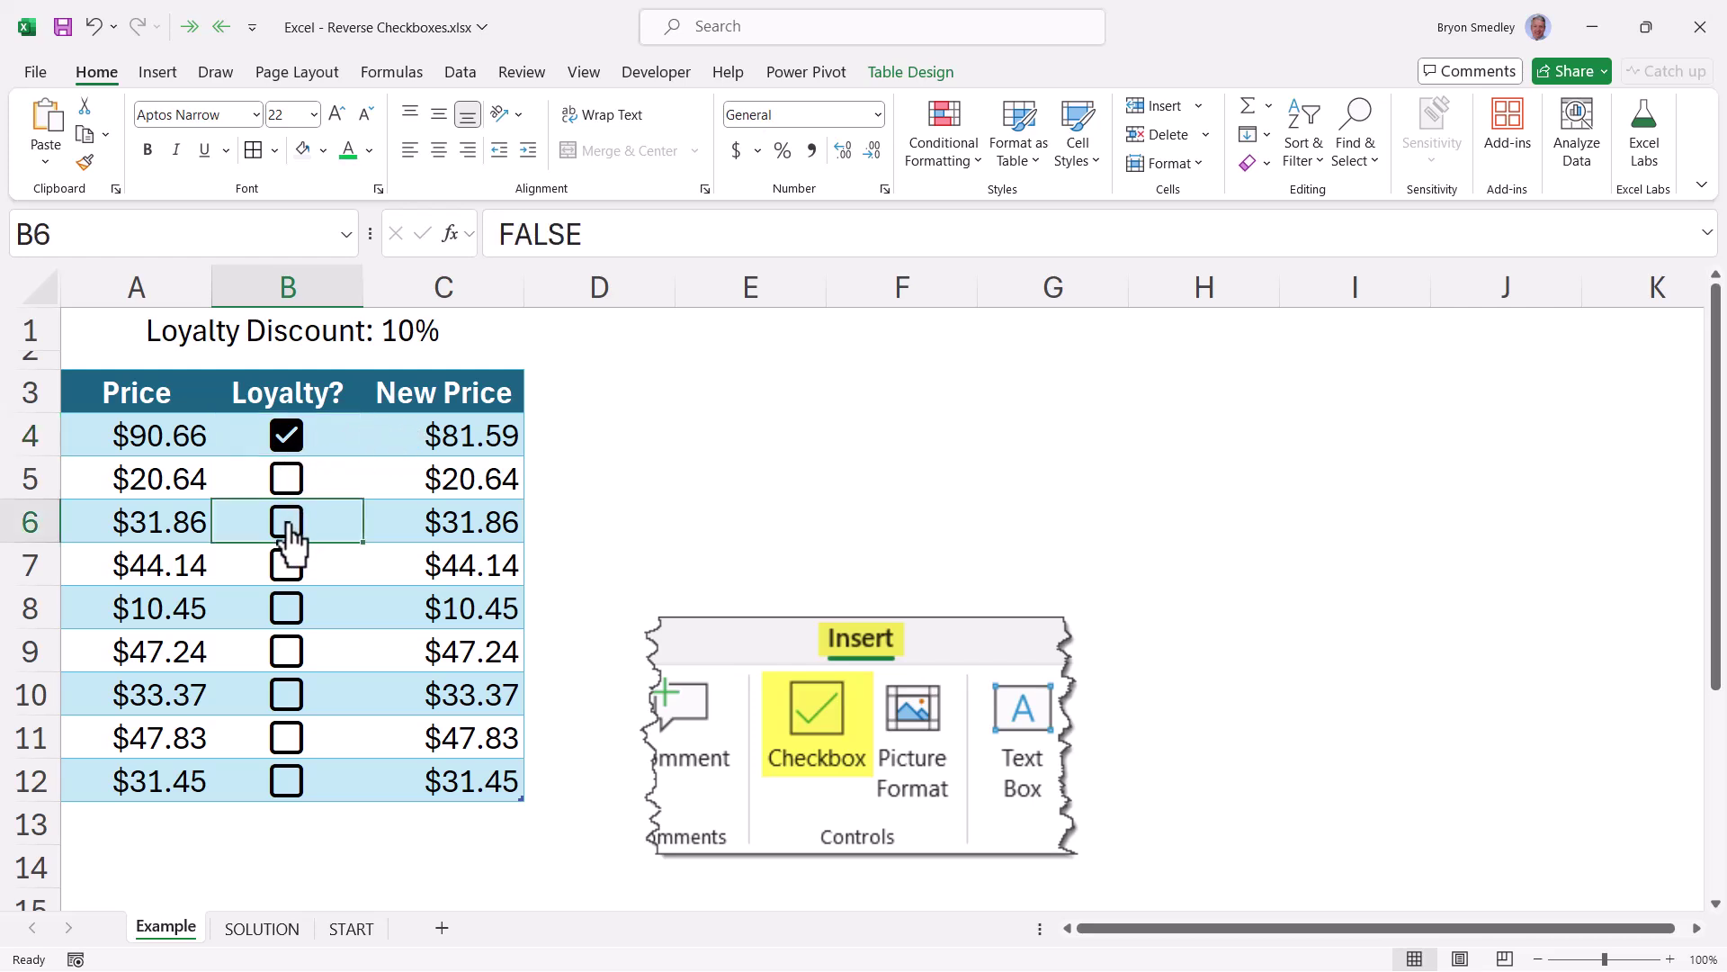
click(284, 567)
click(286, 607)
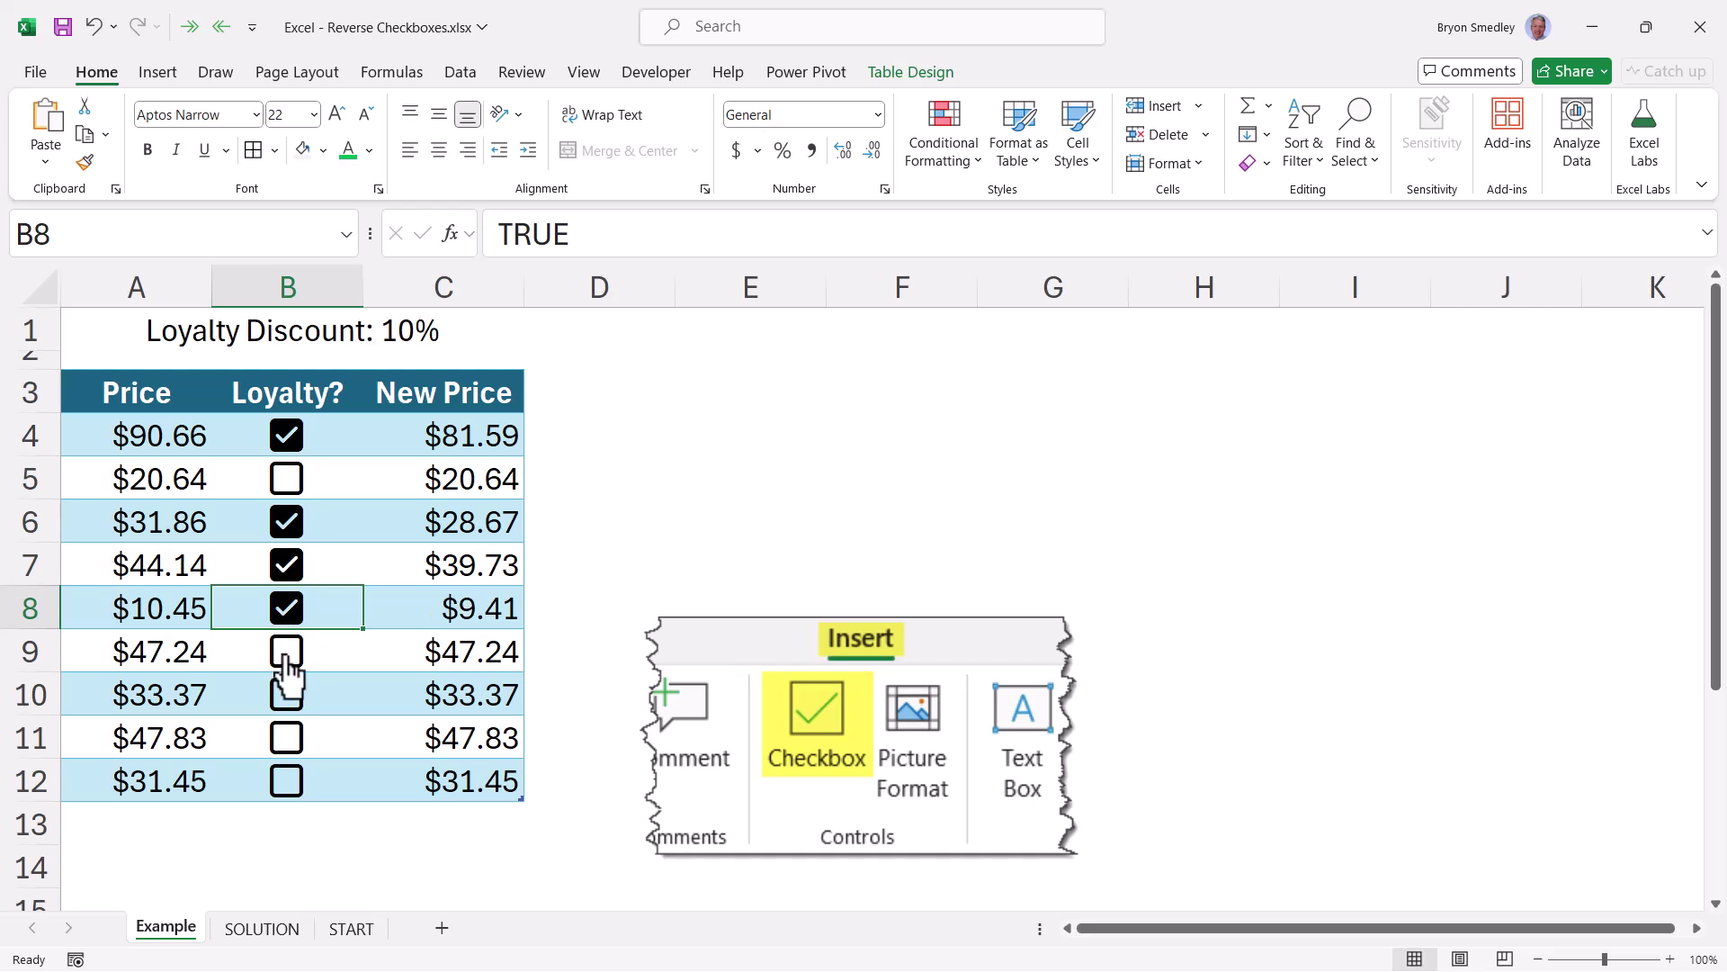
click(287, 737)
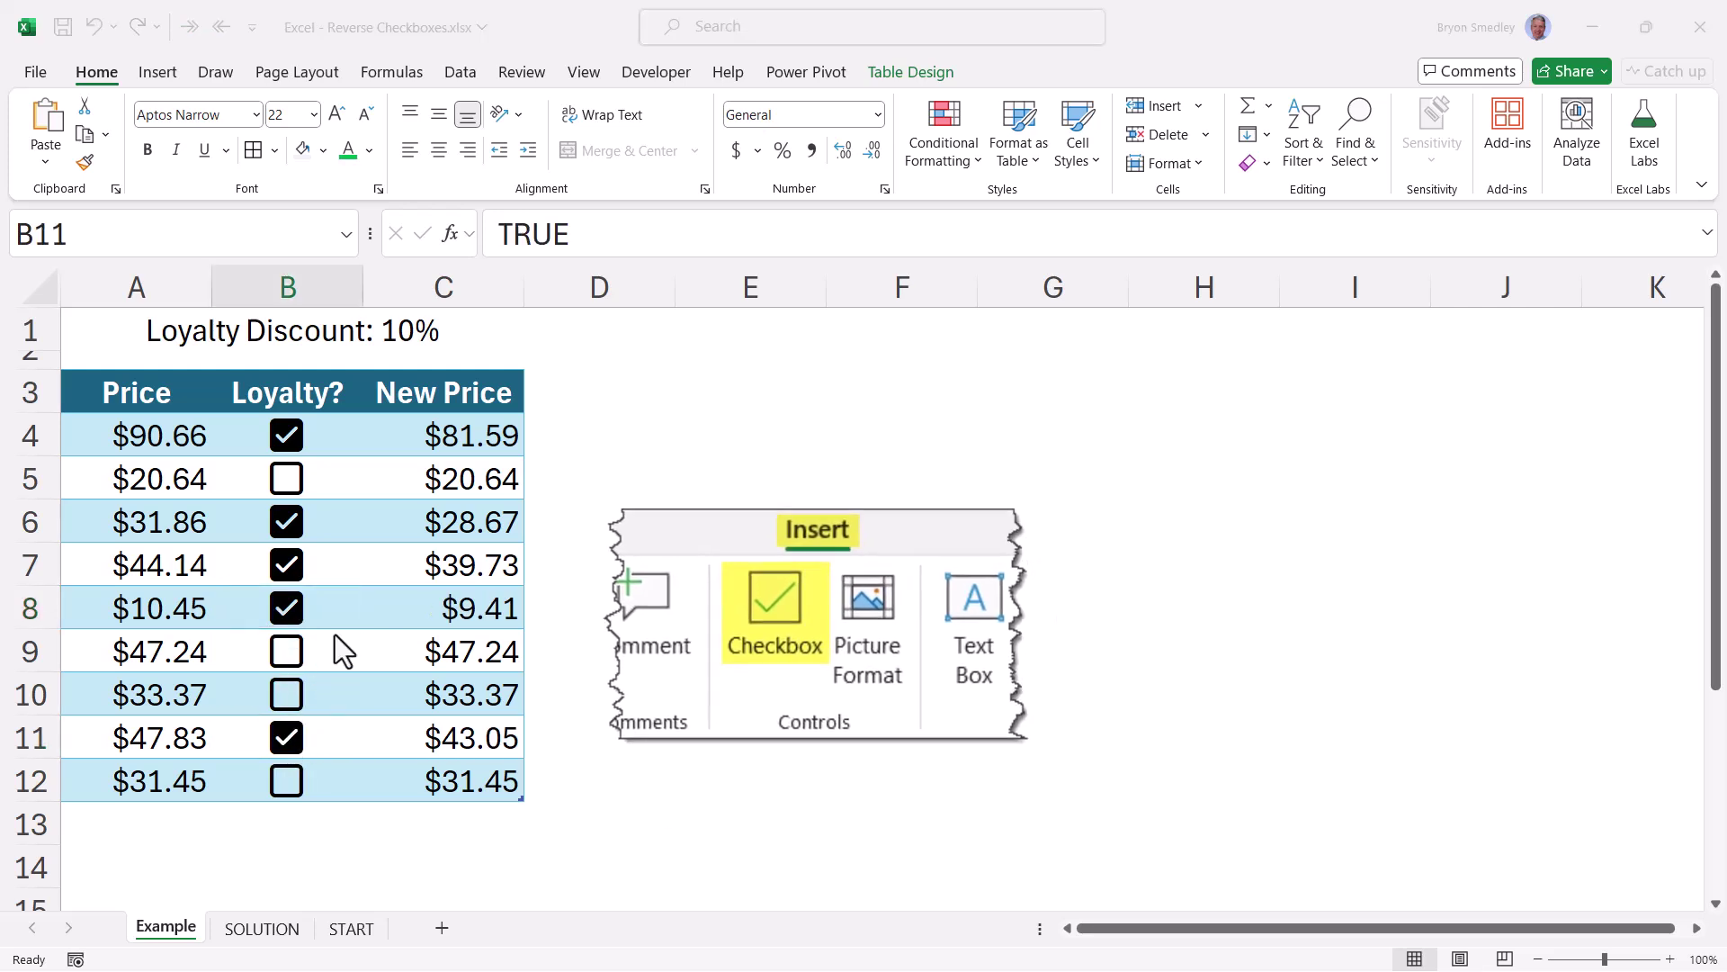
click(328, 594)
click(328, 569)
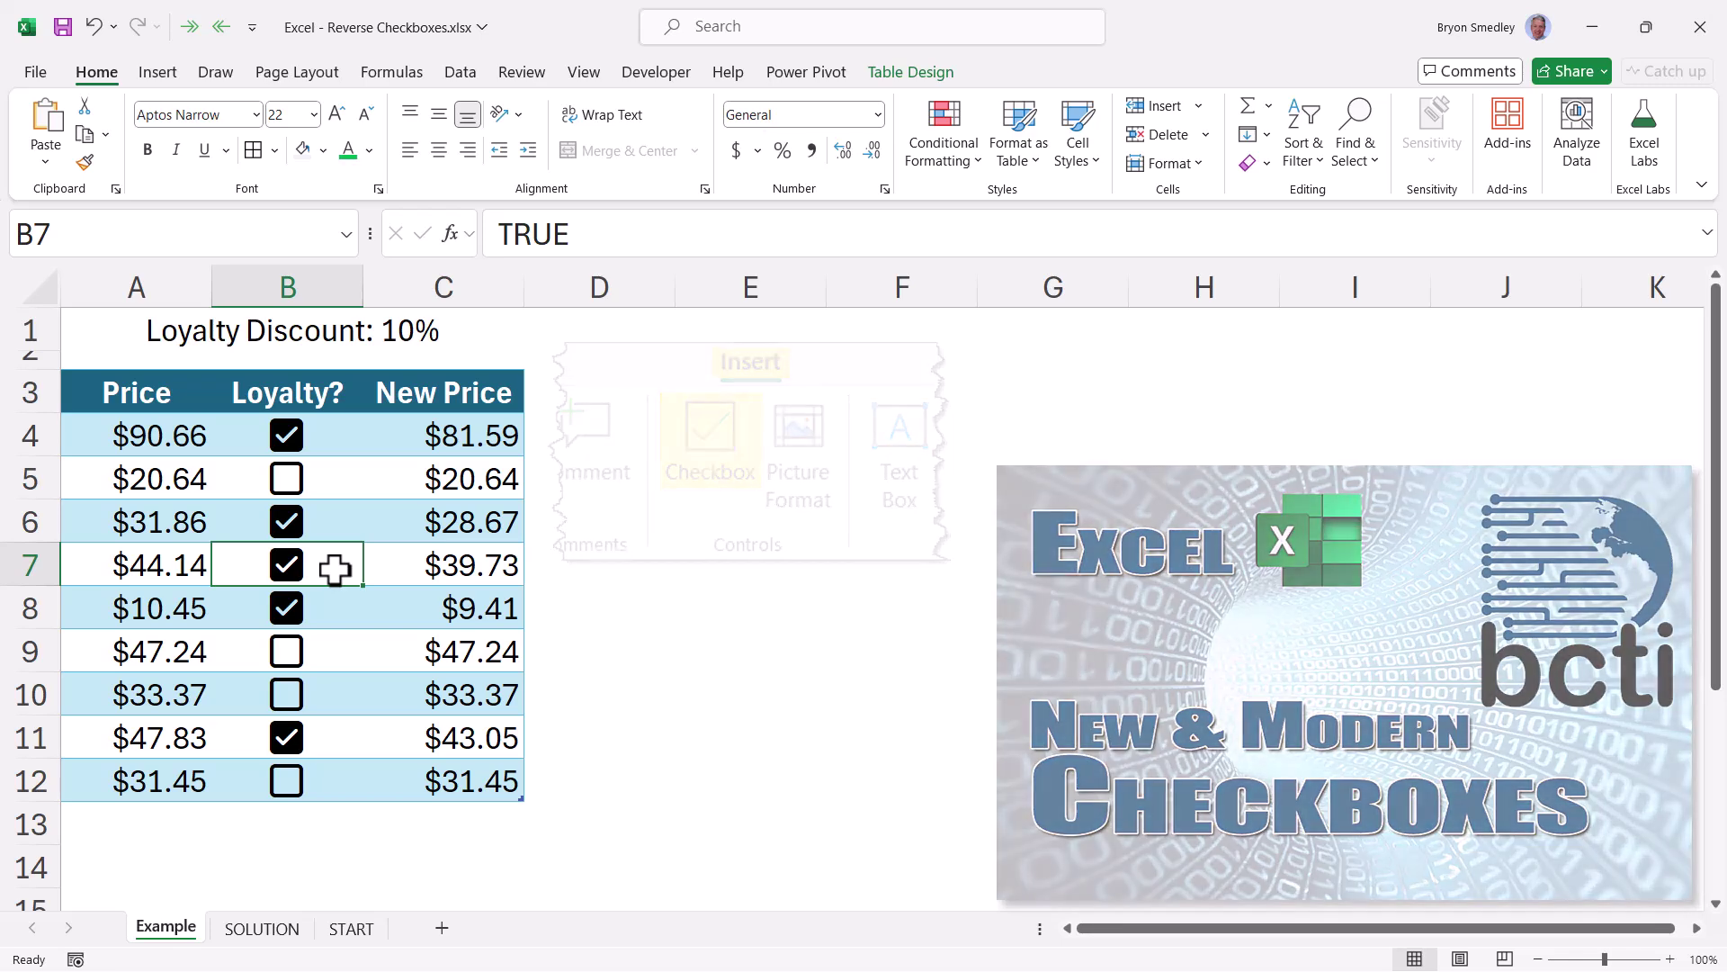
Step: Inspect the IF New Price formulas in C7 and C5 and the TRUE/FALSE values in B7 and B5
click(504, 558)
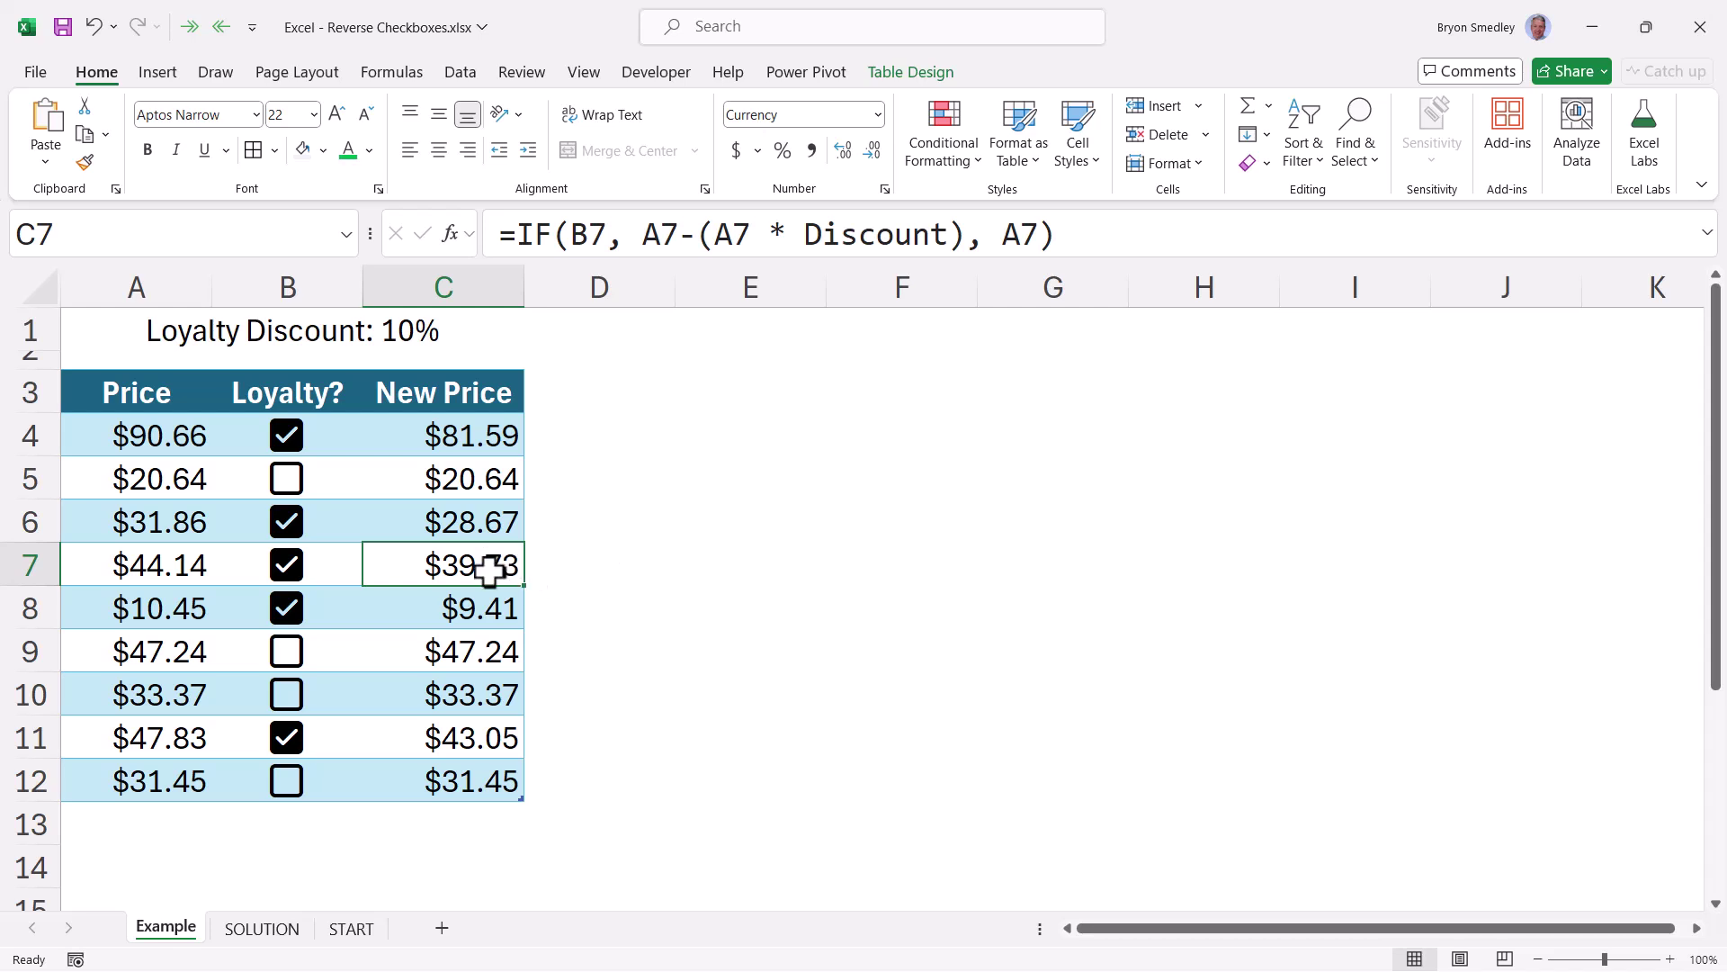
click(335, 571)
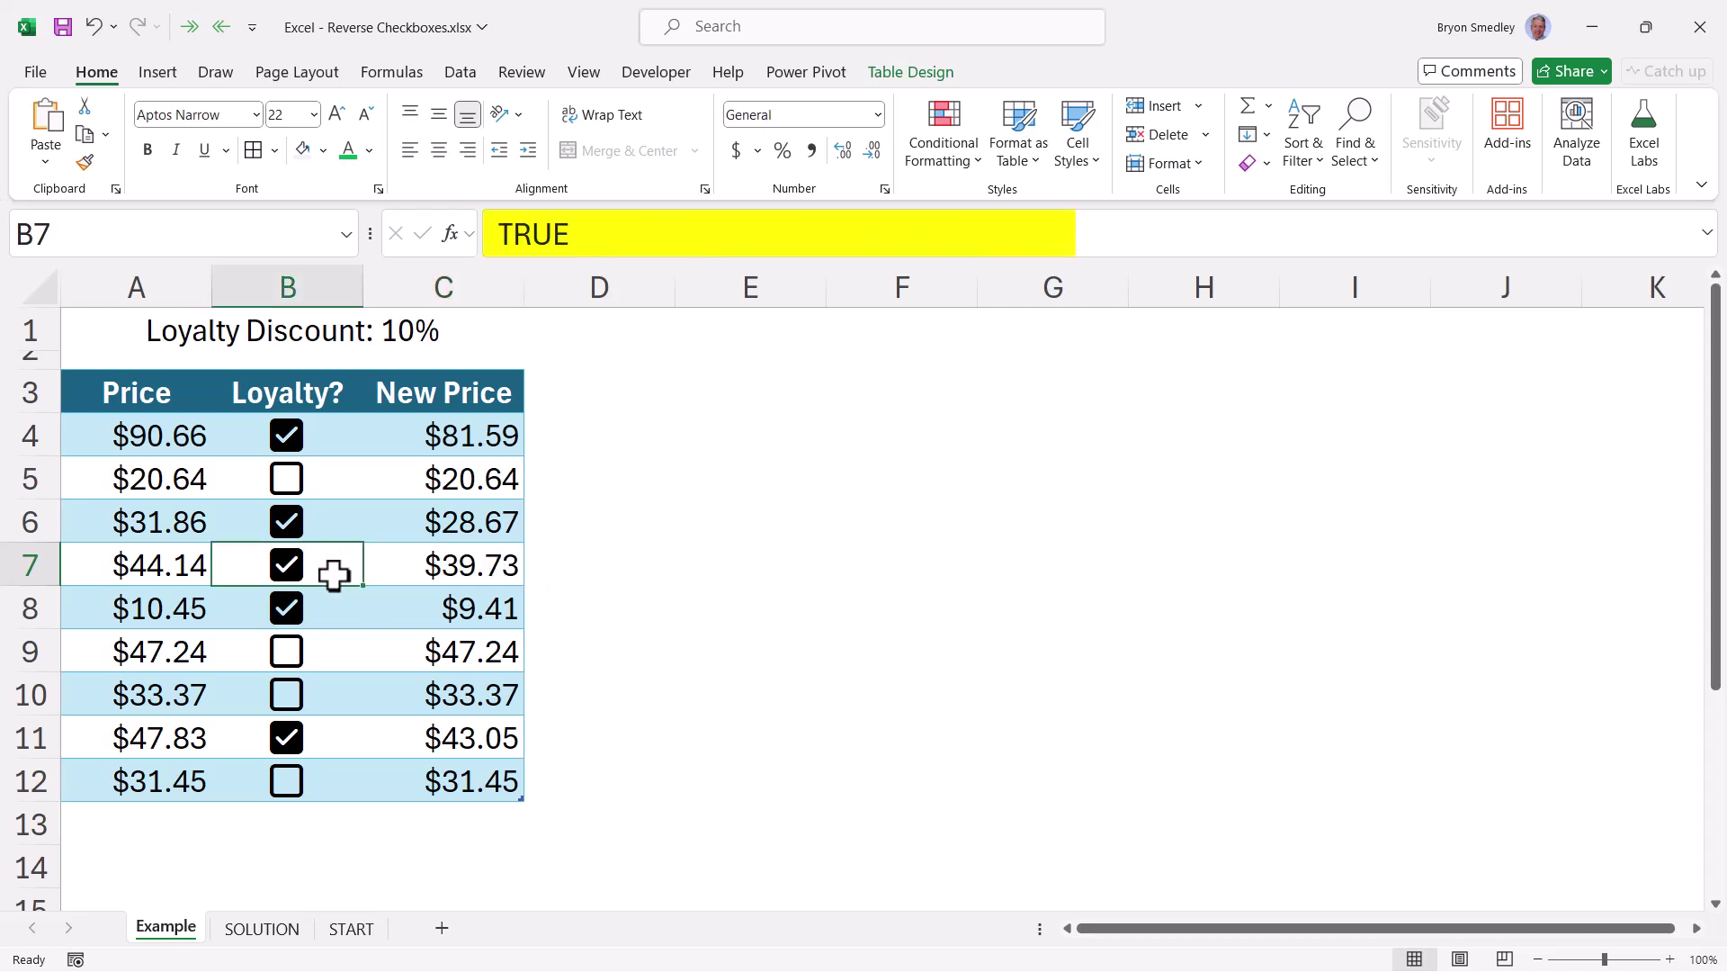
click(447, 575)
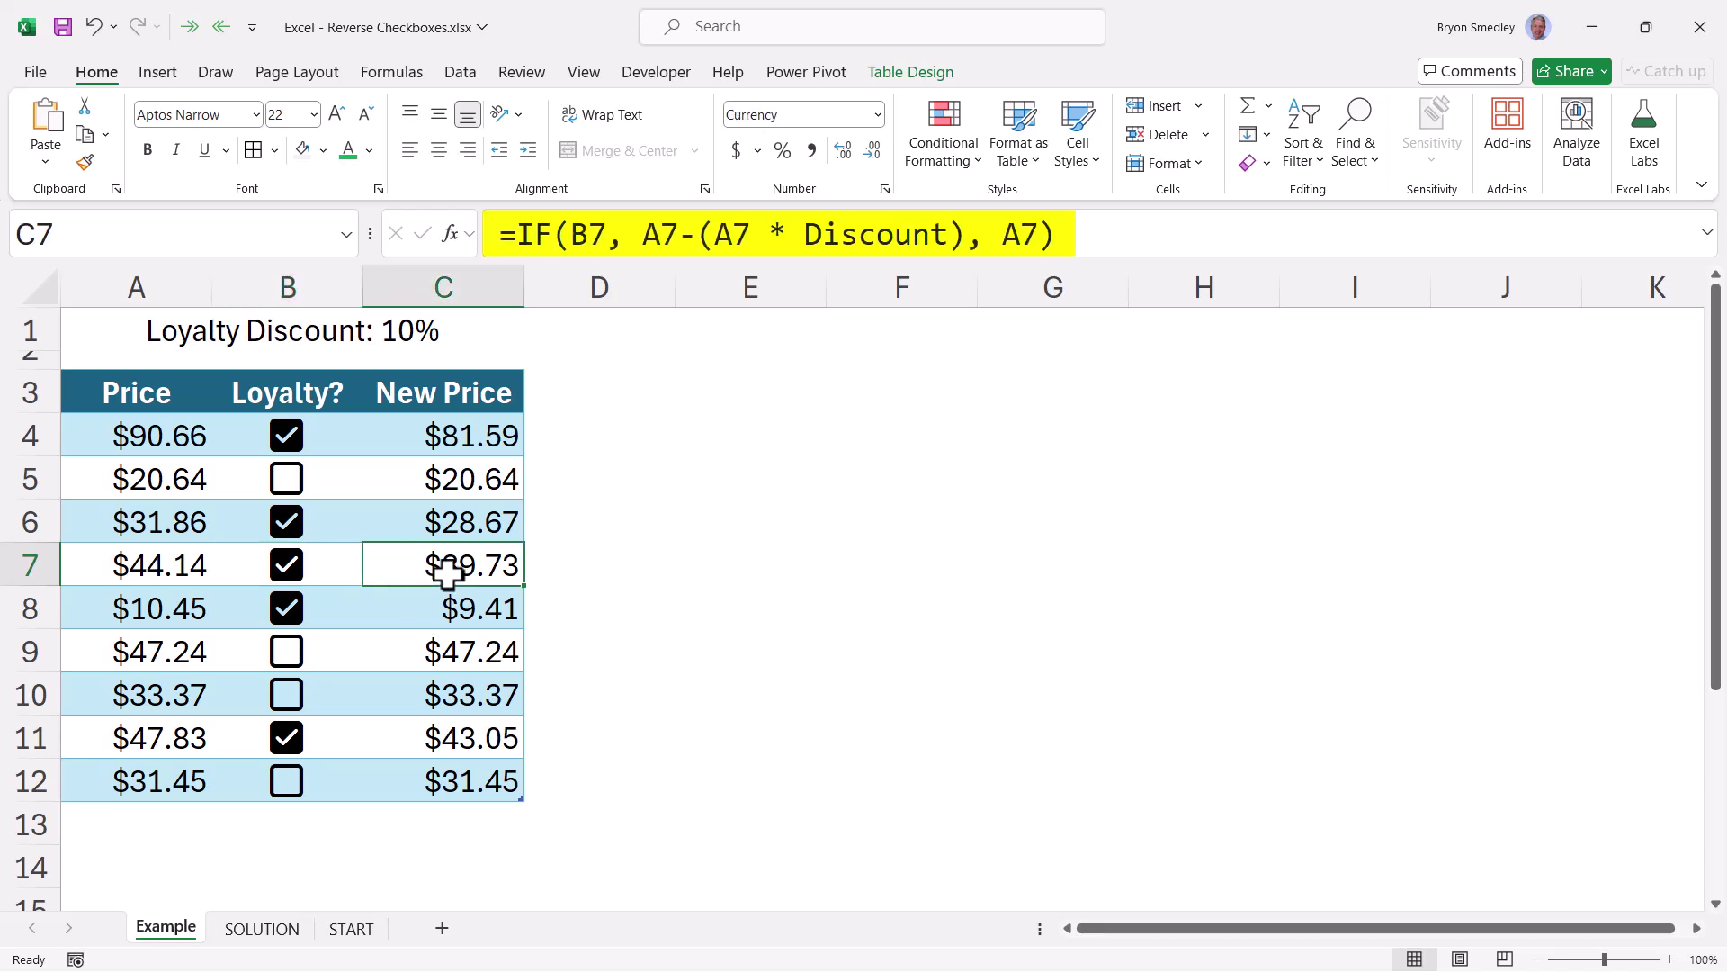
click(325, 483)
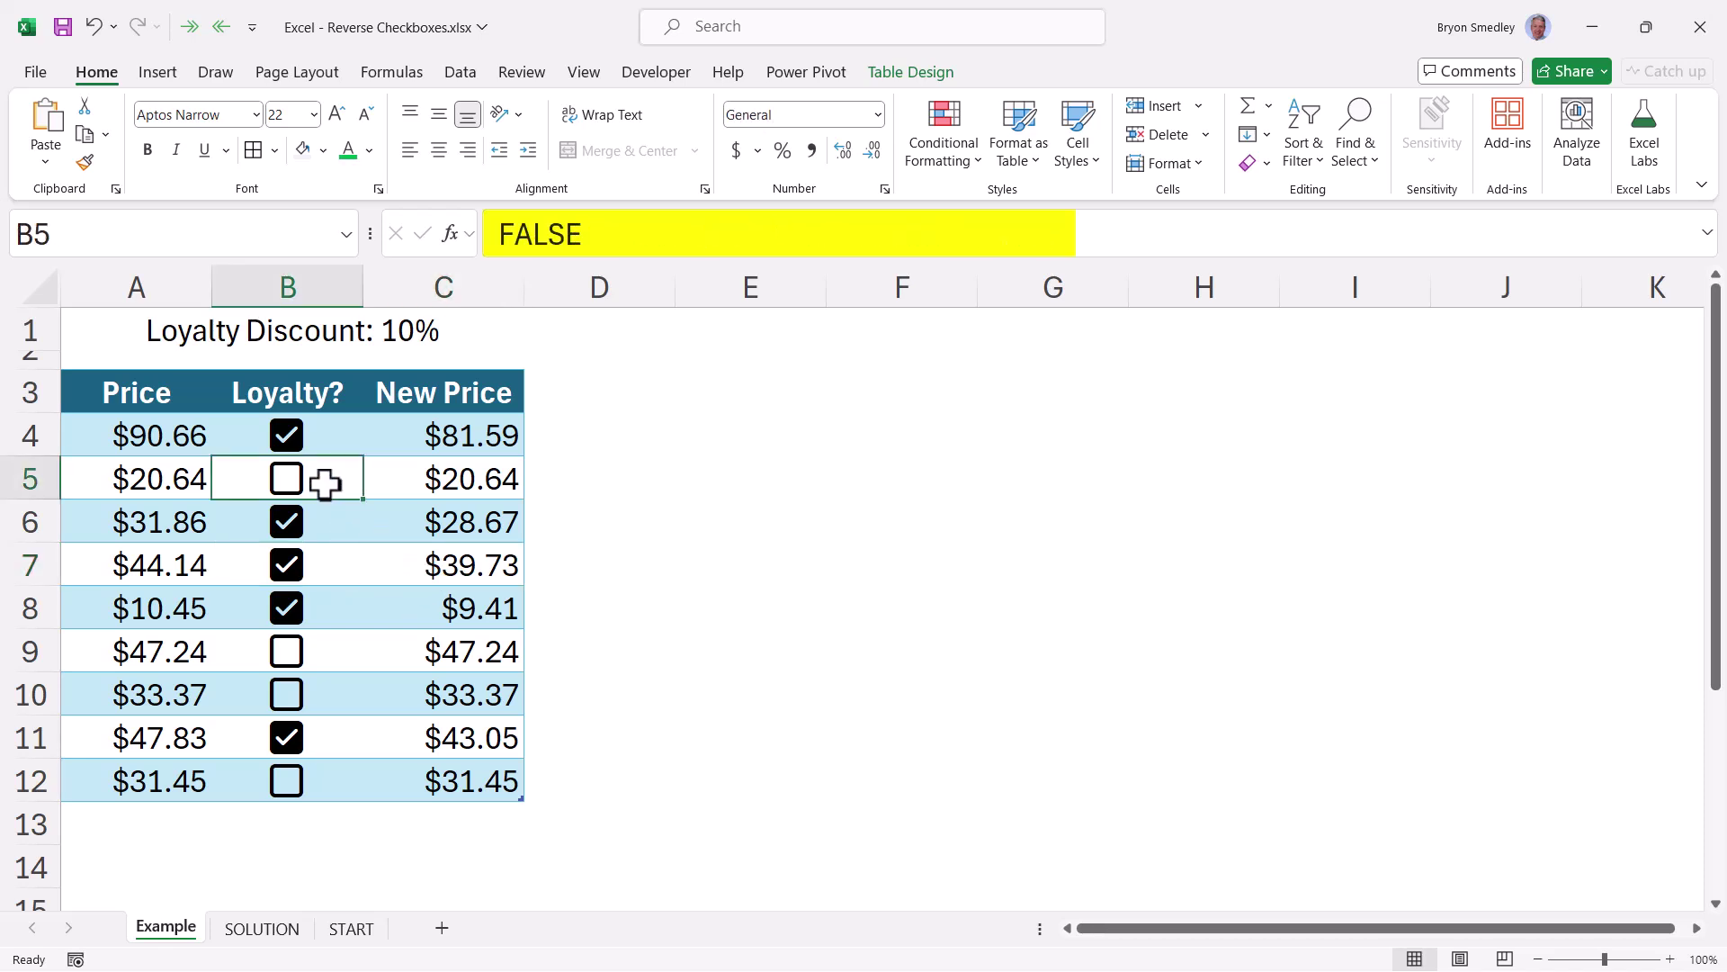
click(422, 483)
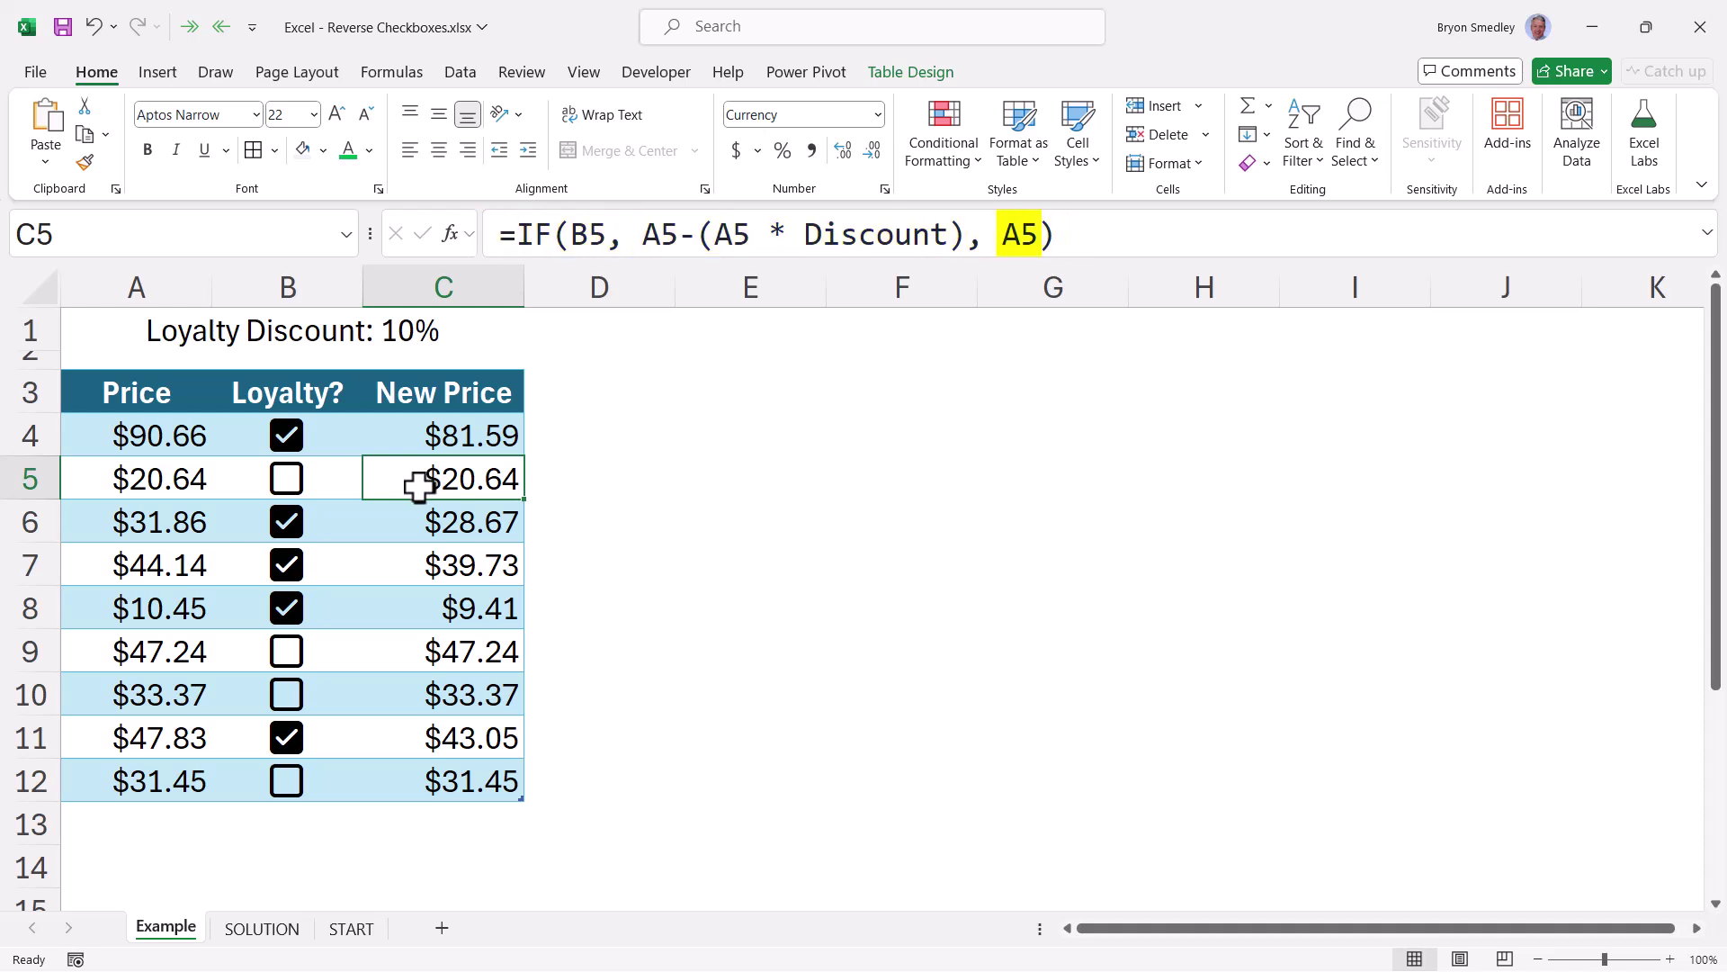
Step: Untick the Loyalty? boxes in rows 6, 7 and 8, then switch to the SOLUTION sheet
click(287, 523)
click(288, 569)
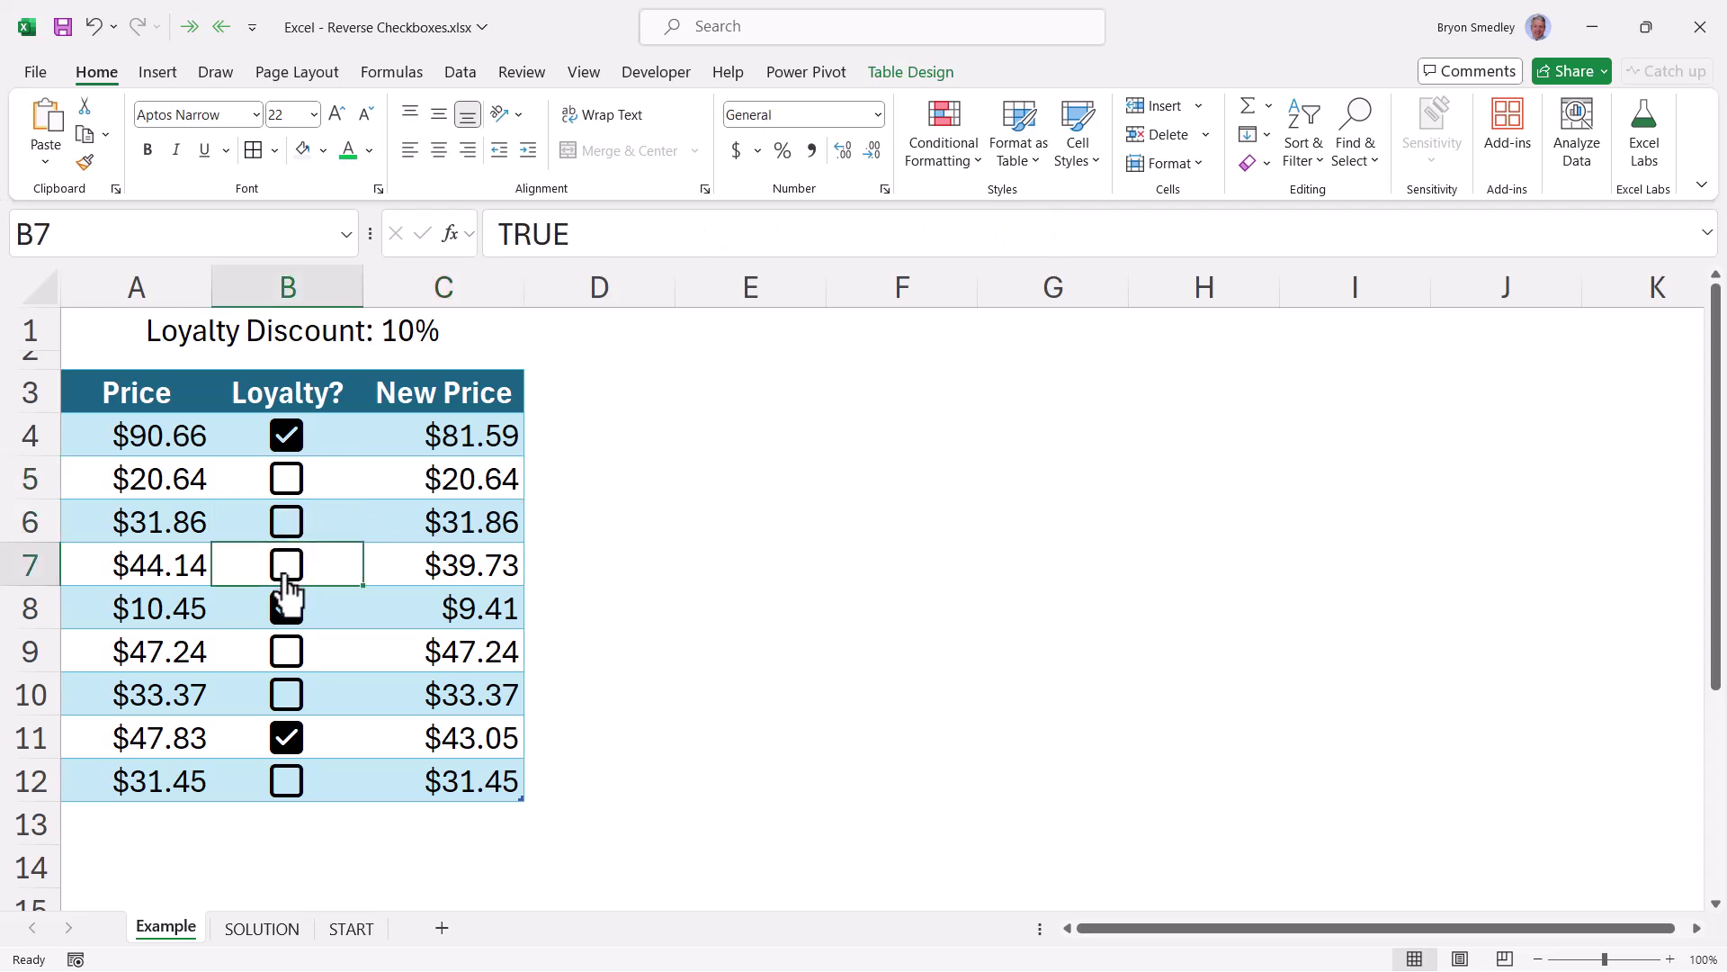
click(286, 608)
click(263, 932)
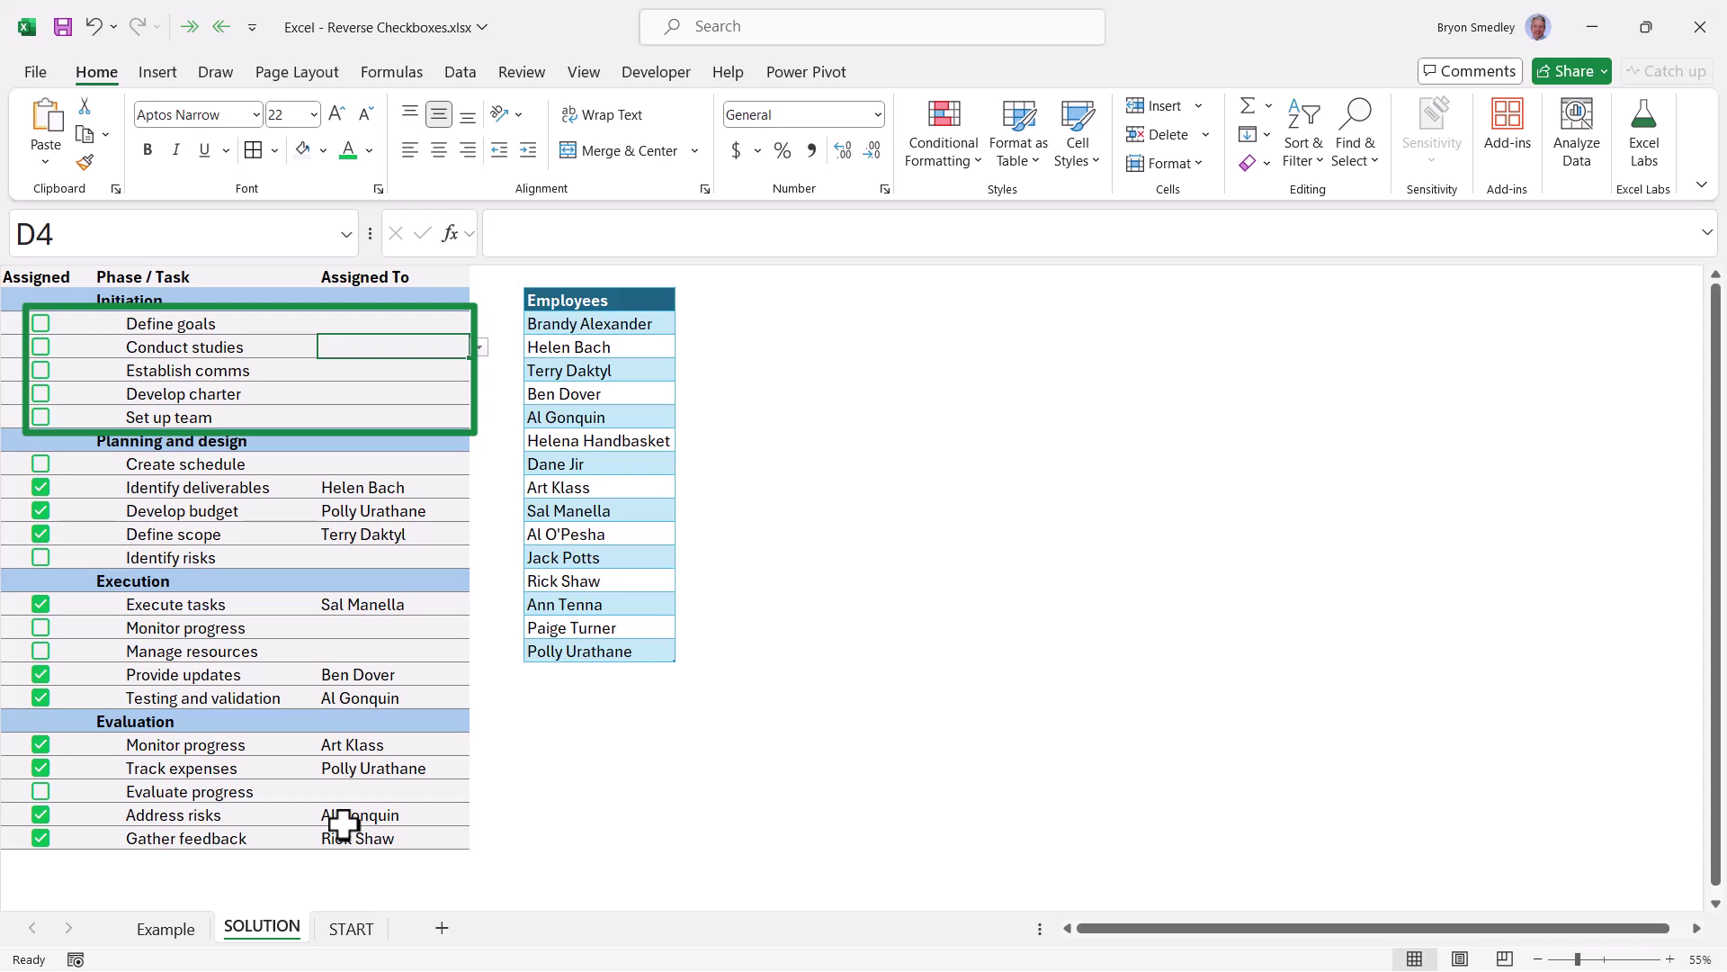
Step: Review the Employees table names and assign an employee to Conduct studies from the D4 dropdown
key(Up)
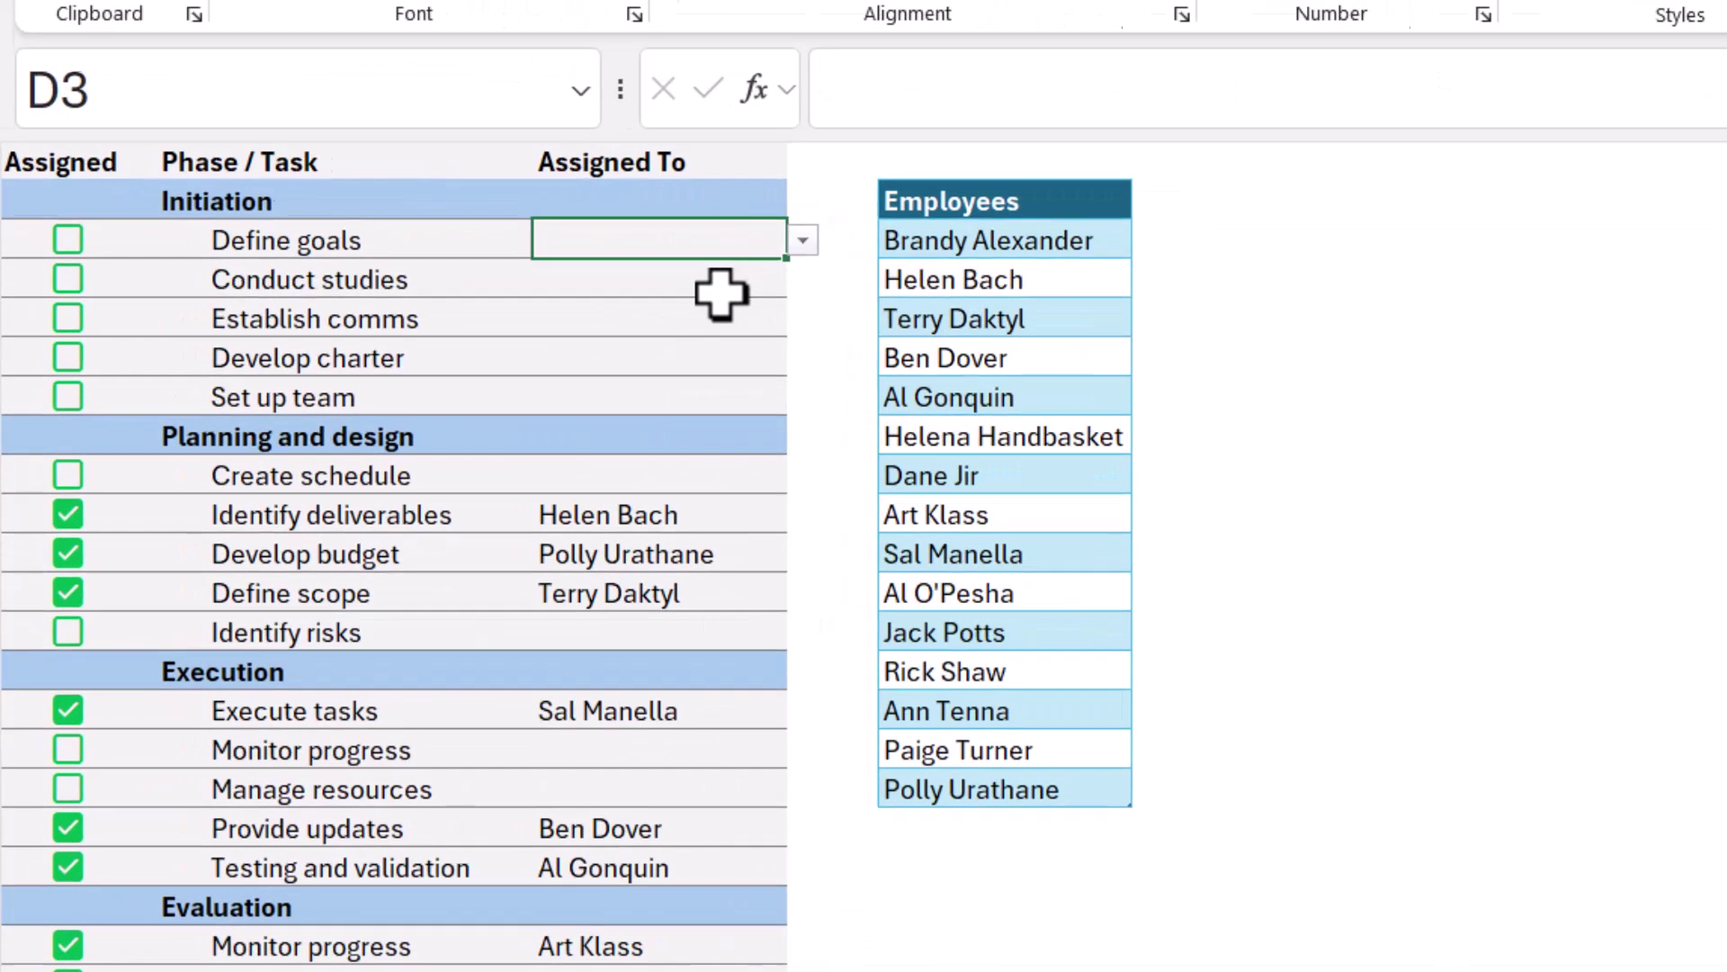
click(430, 351)
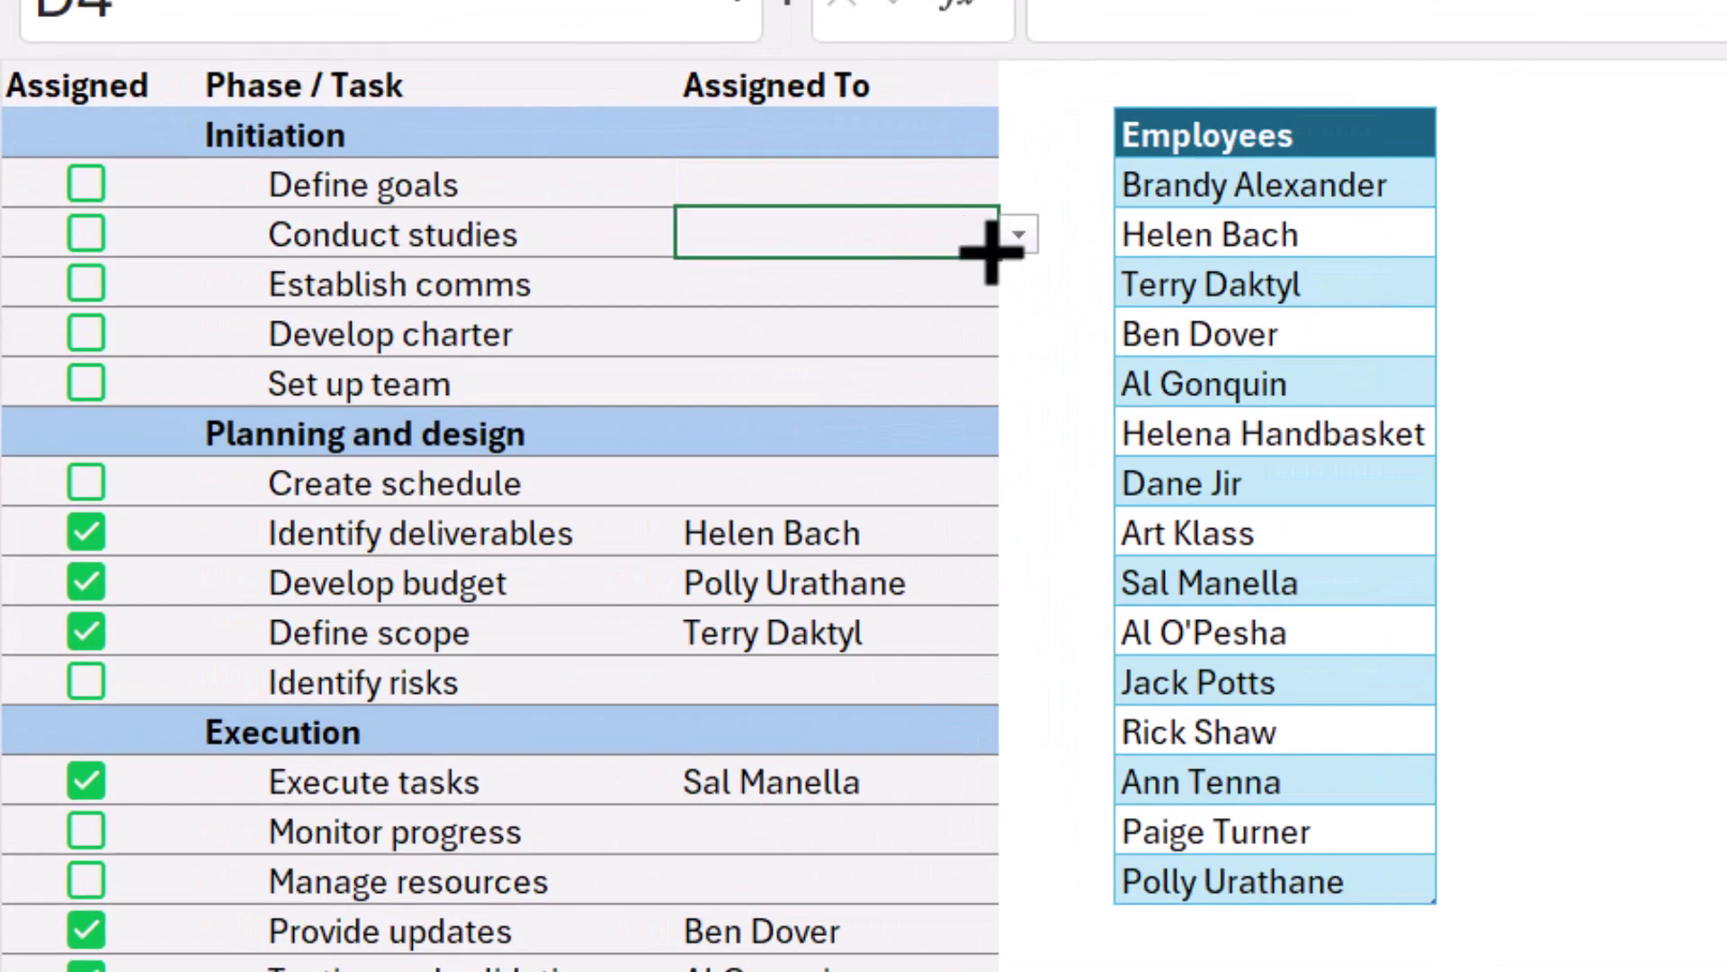
click(1019, 236)
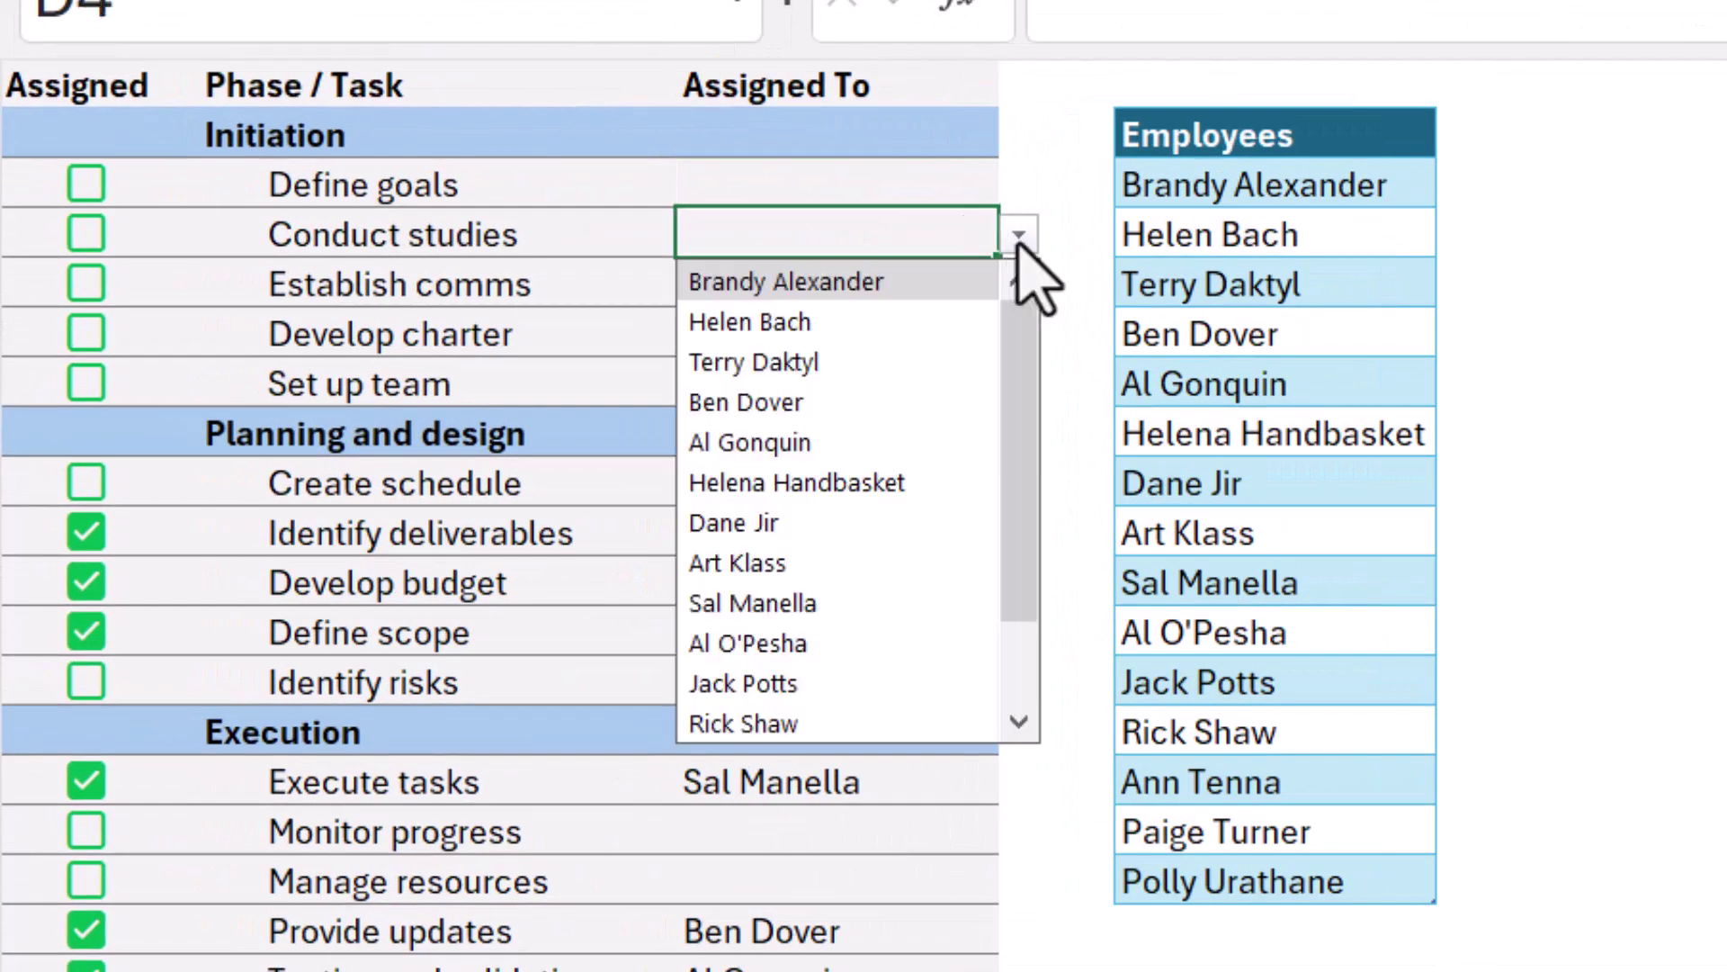
click(1254, 284)
drag(1253, 184, 1255, 891)
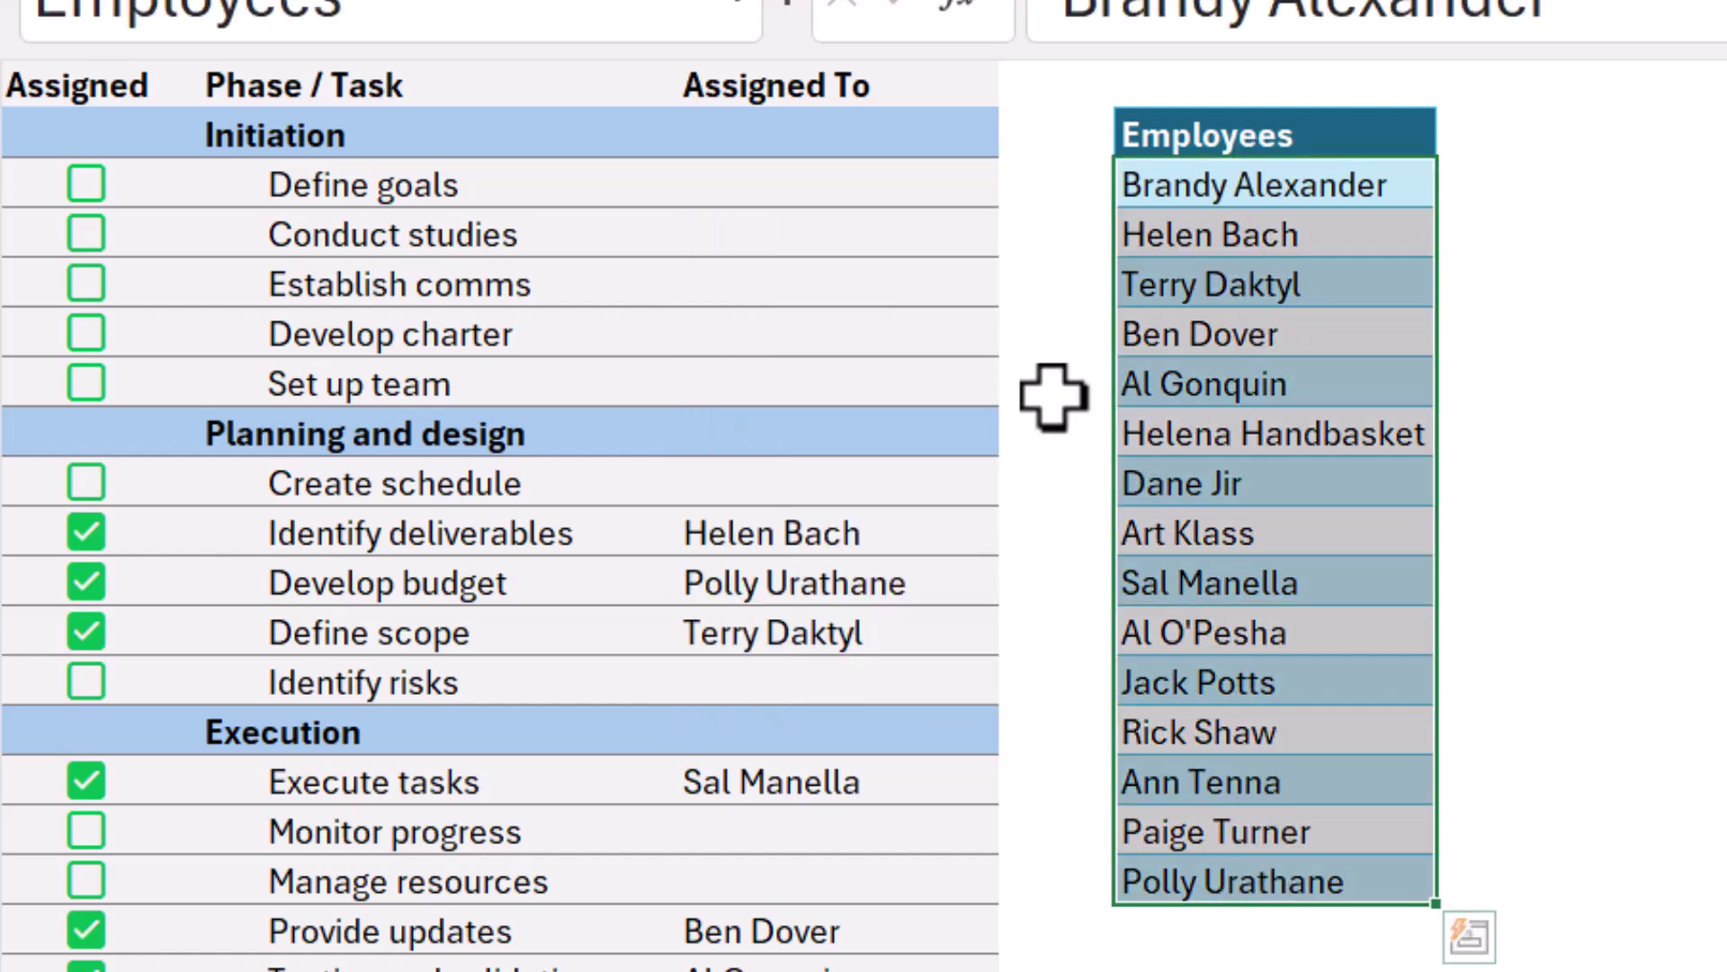
click(895, 237)
click(1020, 237)
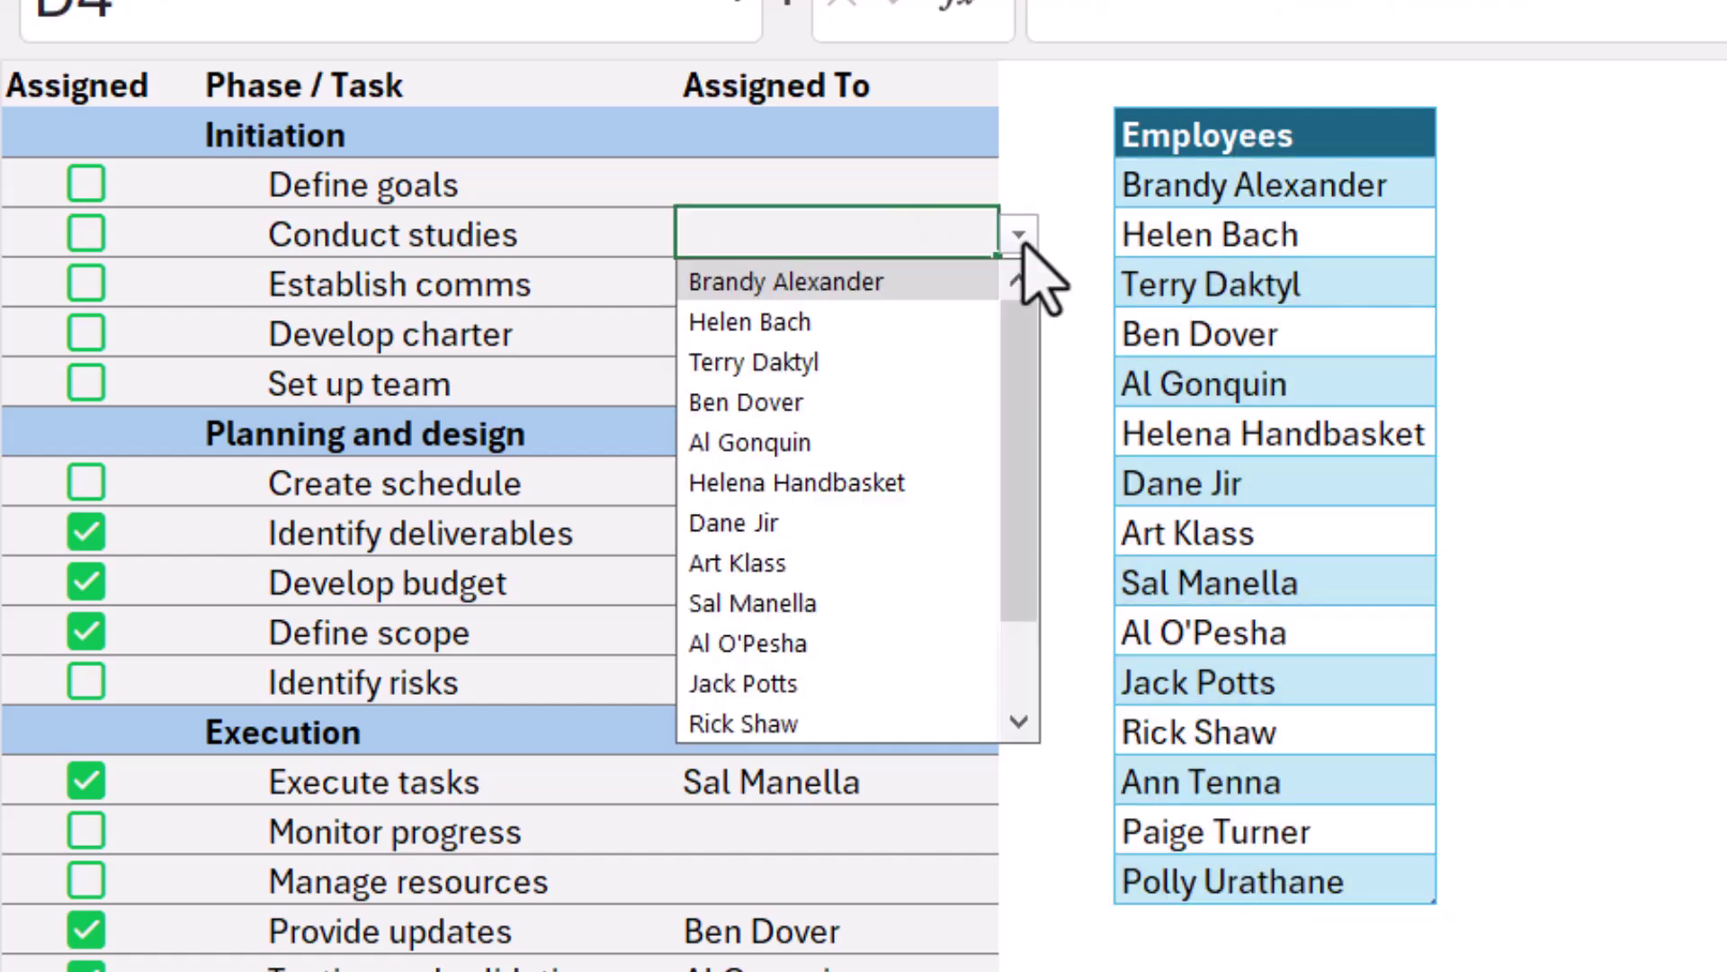
click(848, 562)
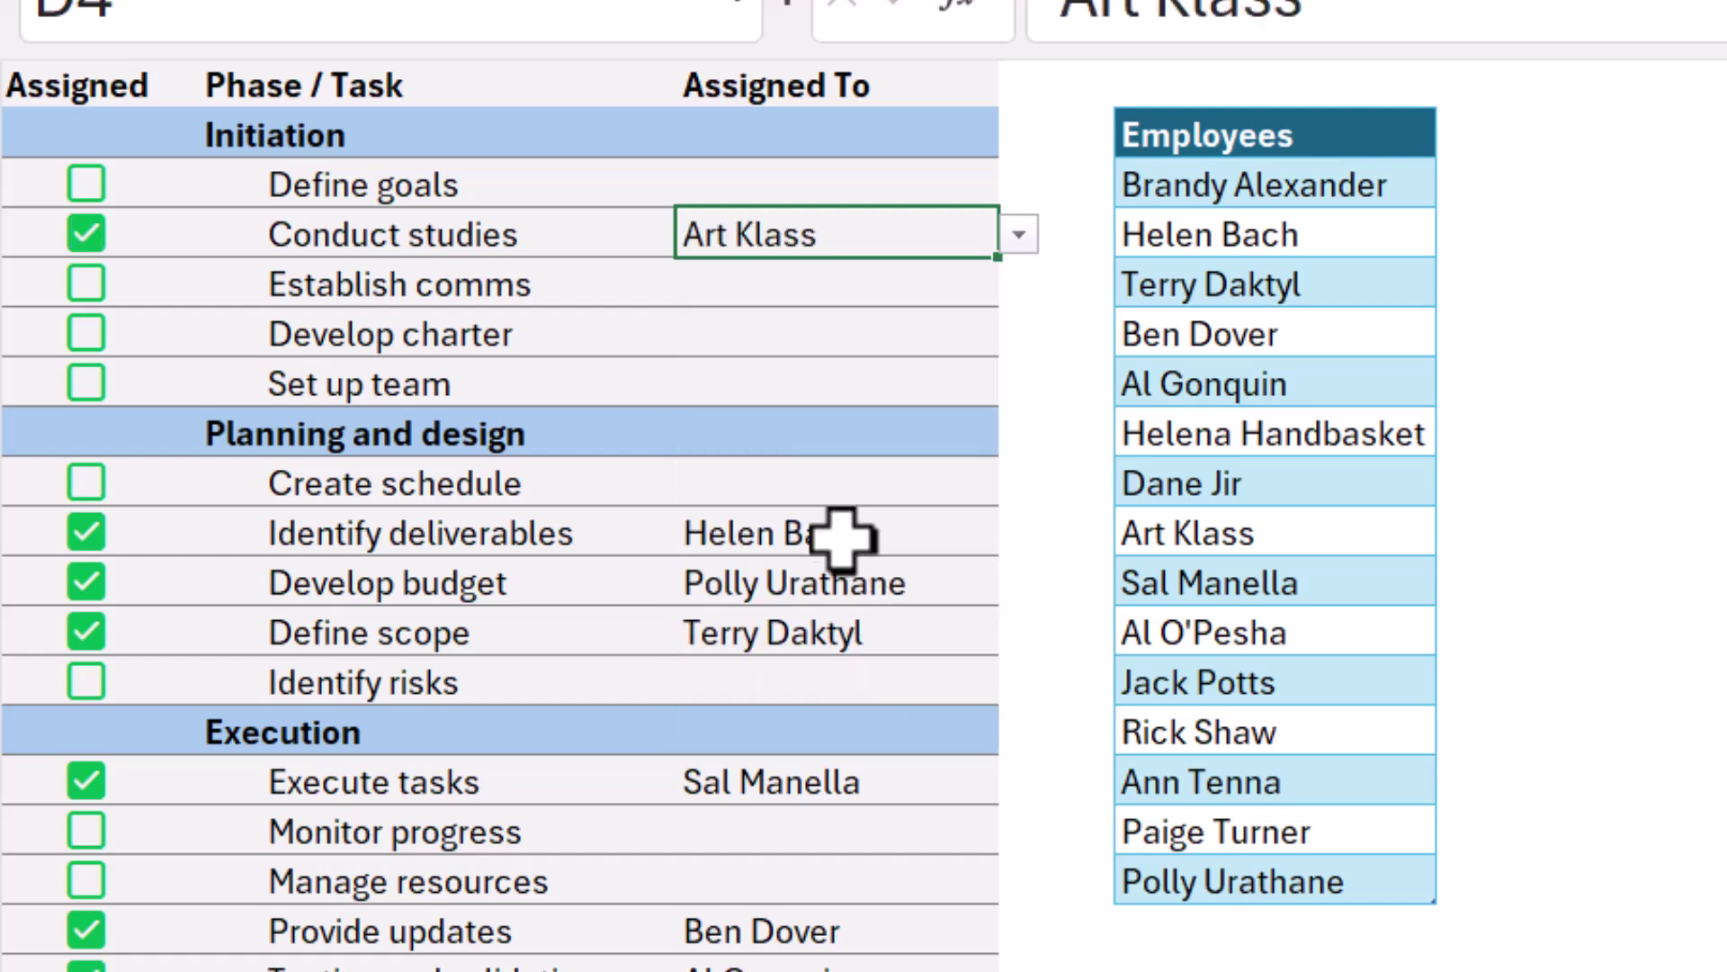
Step: Assign Jack Potts to Develop charter and Terry Daktyl to Set up team
click(891, 333)
click(1019, 334)
click(791, 783)
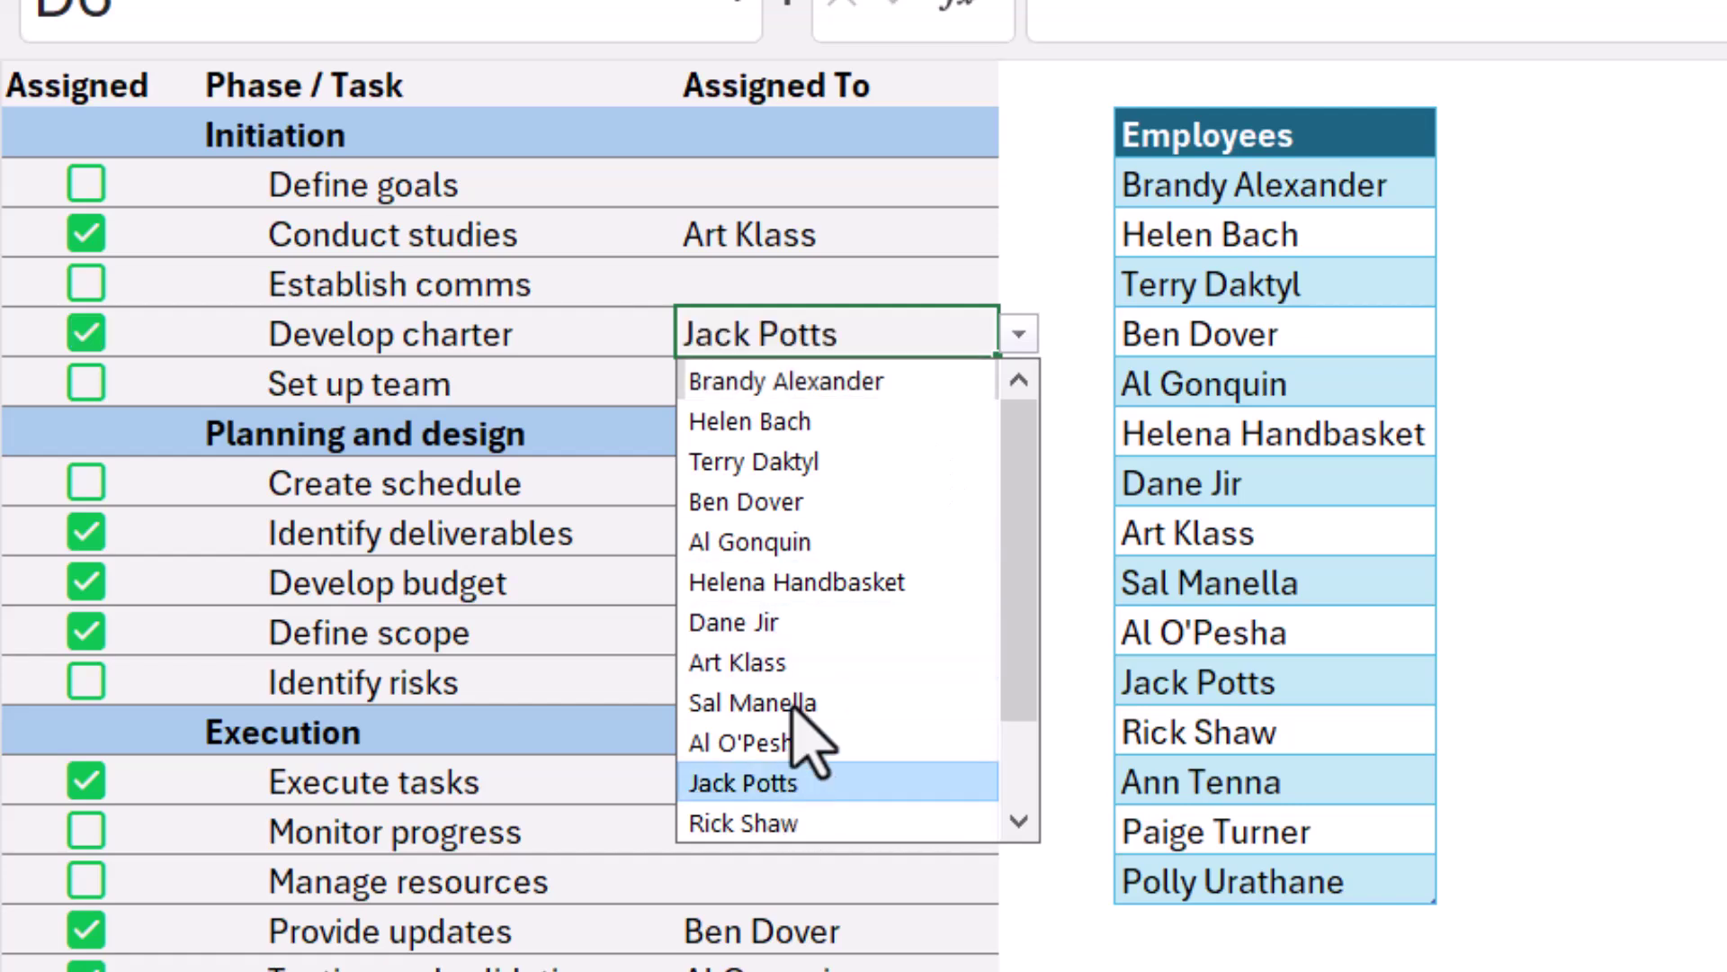
click(825, 382)
click(1019, 384)
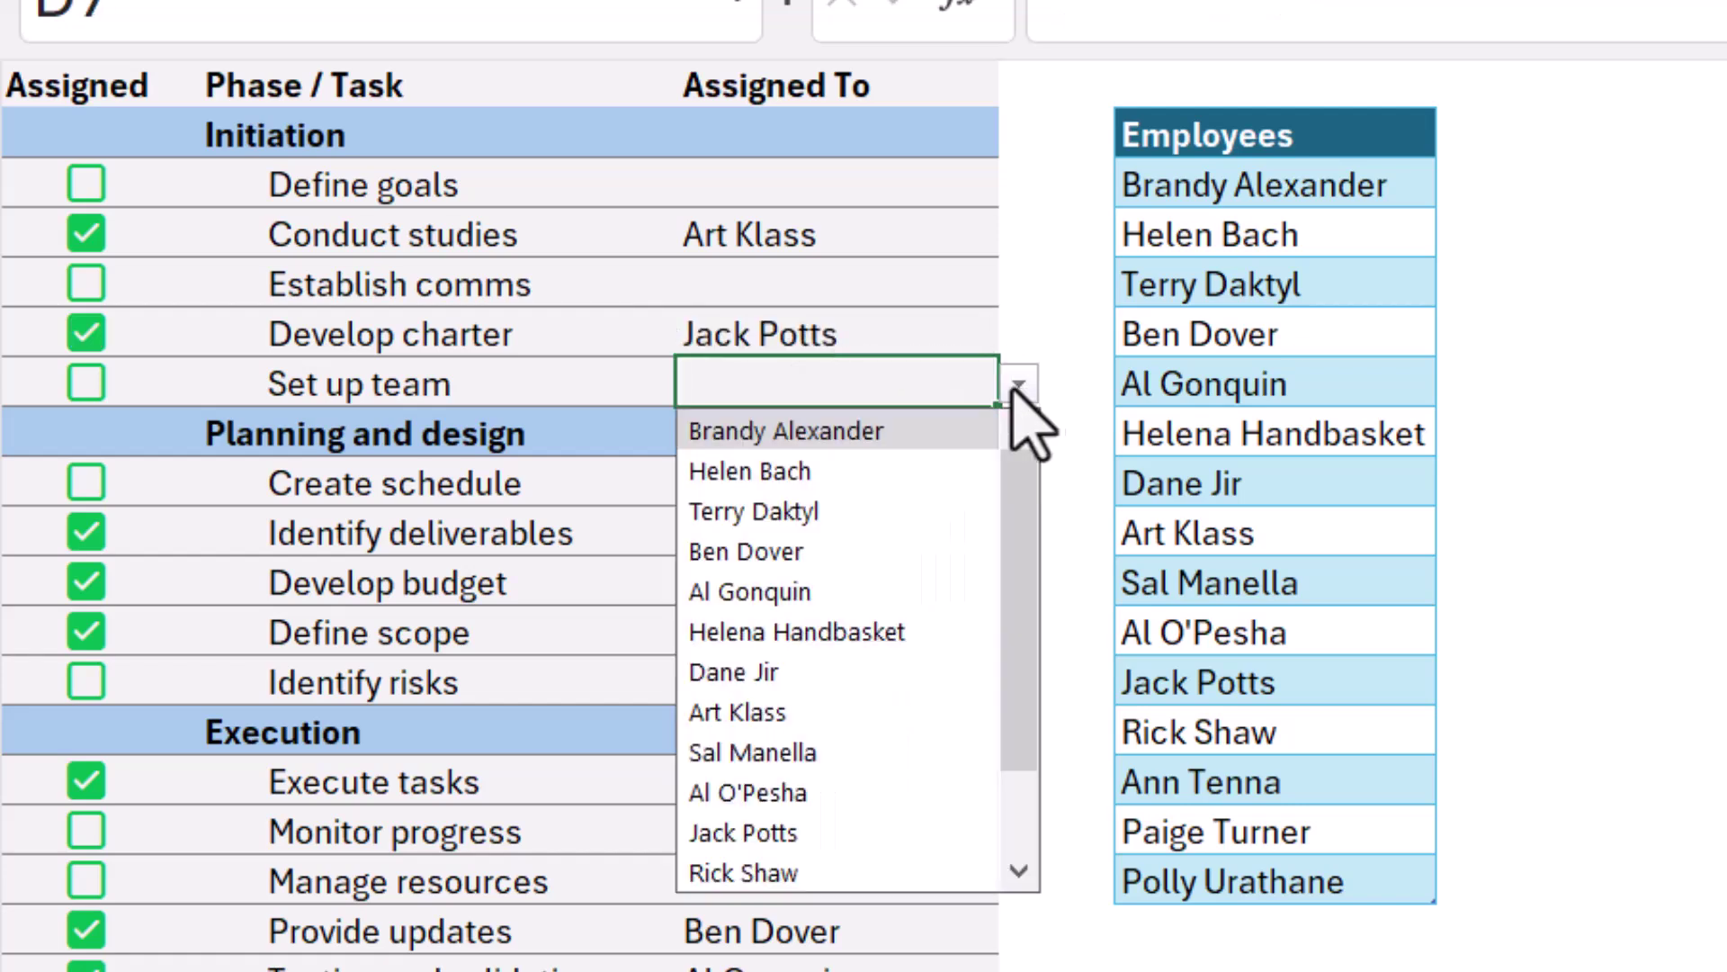
click(854, 511)
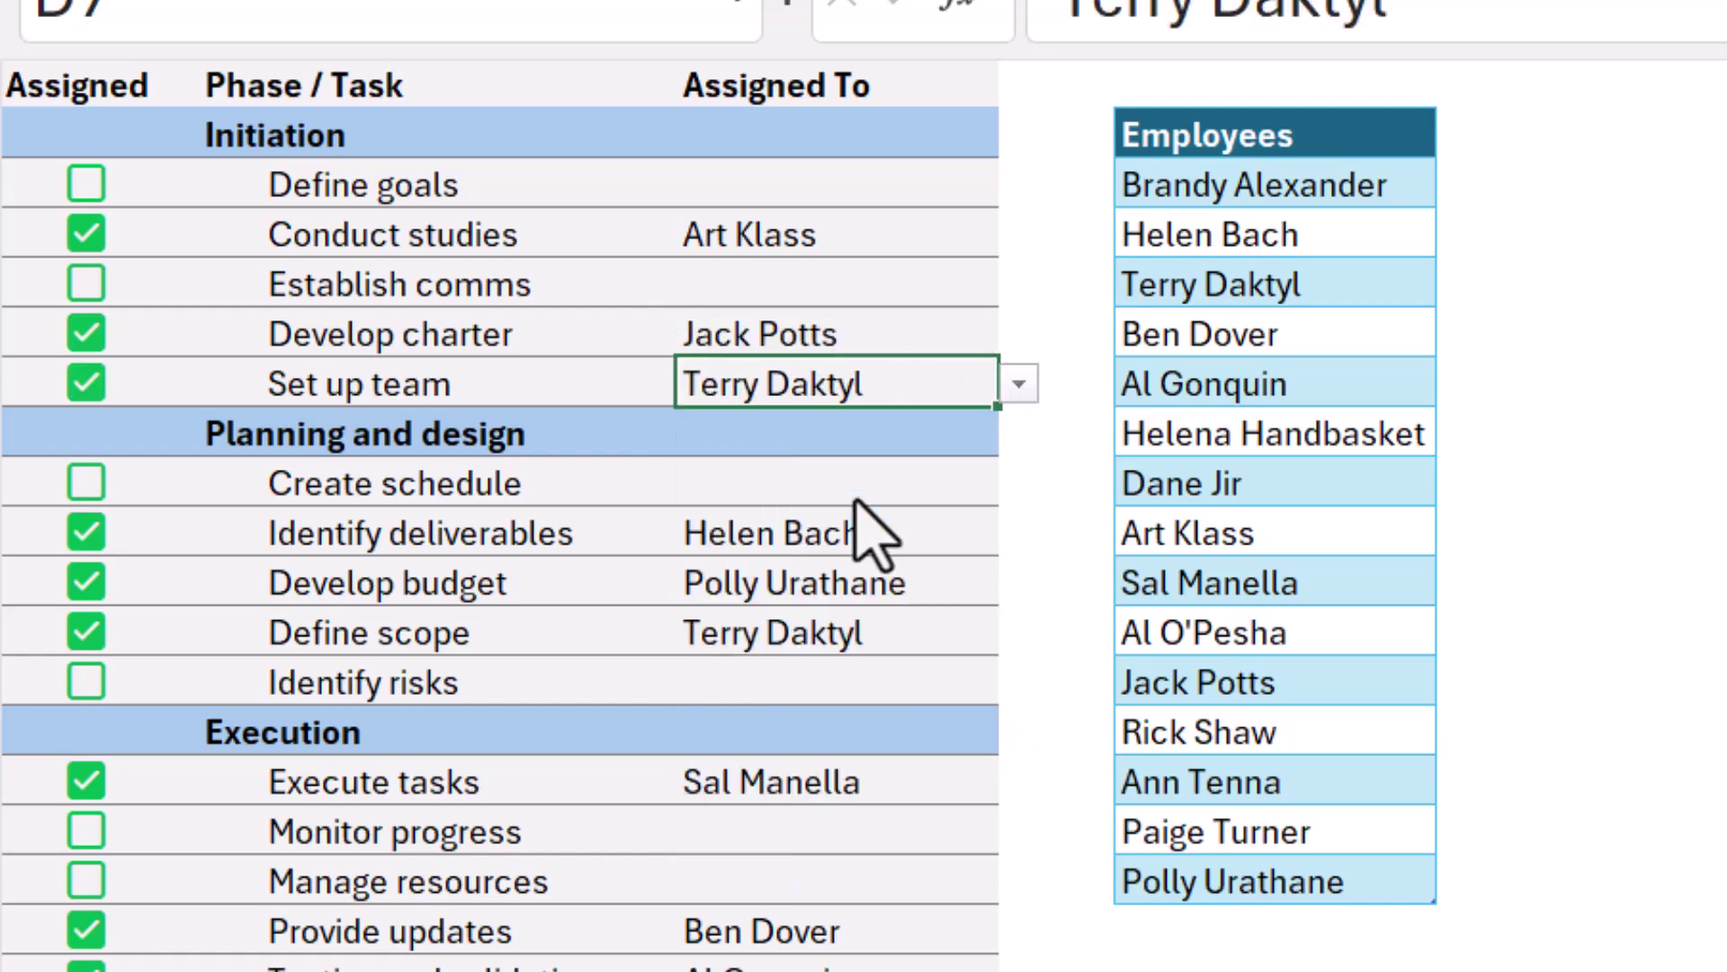
Step: Assign Helen Bach to Establish comms and clear Polly Urathane from Develop budget in D11
click(899, 282)
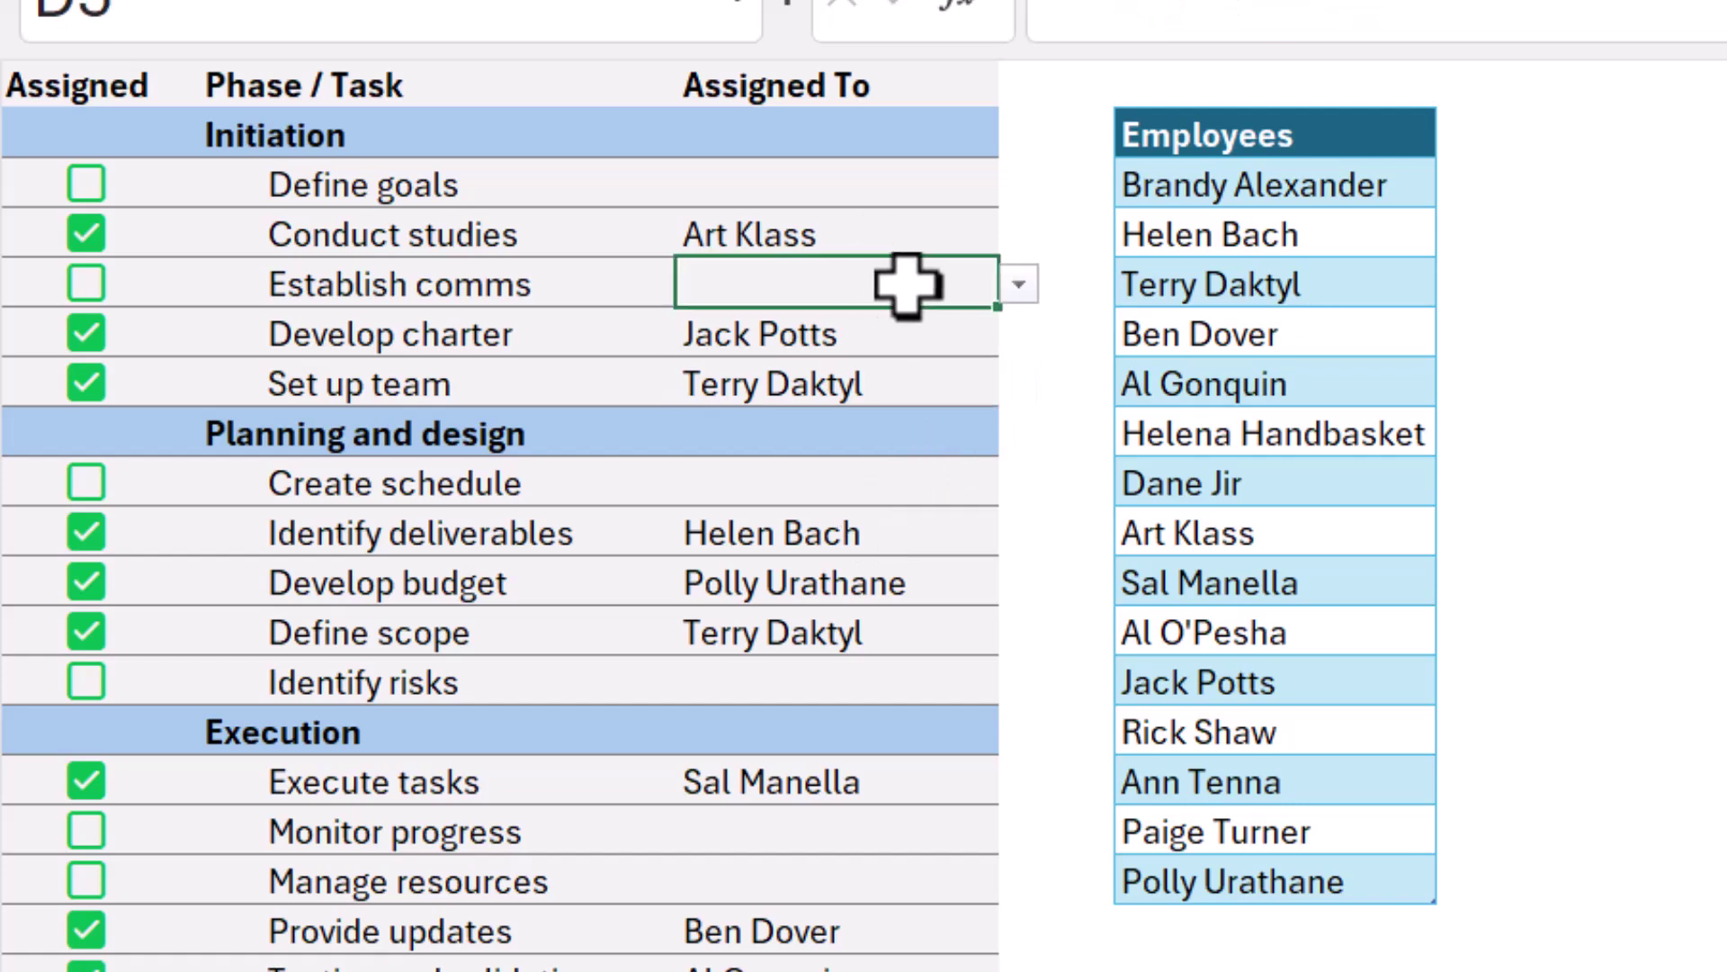
click(1020, 284)
click(810, 370)
click(810, 587)
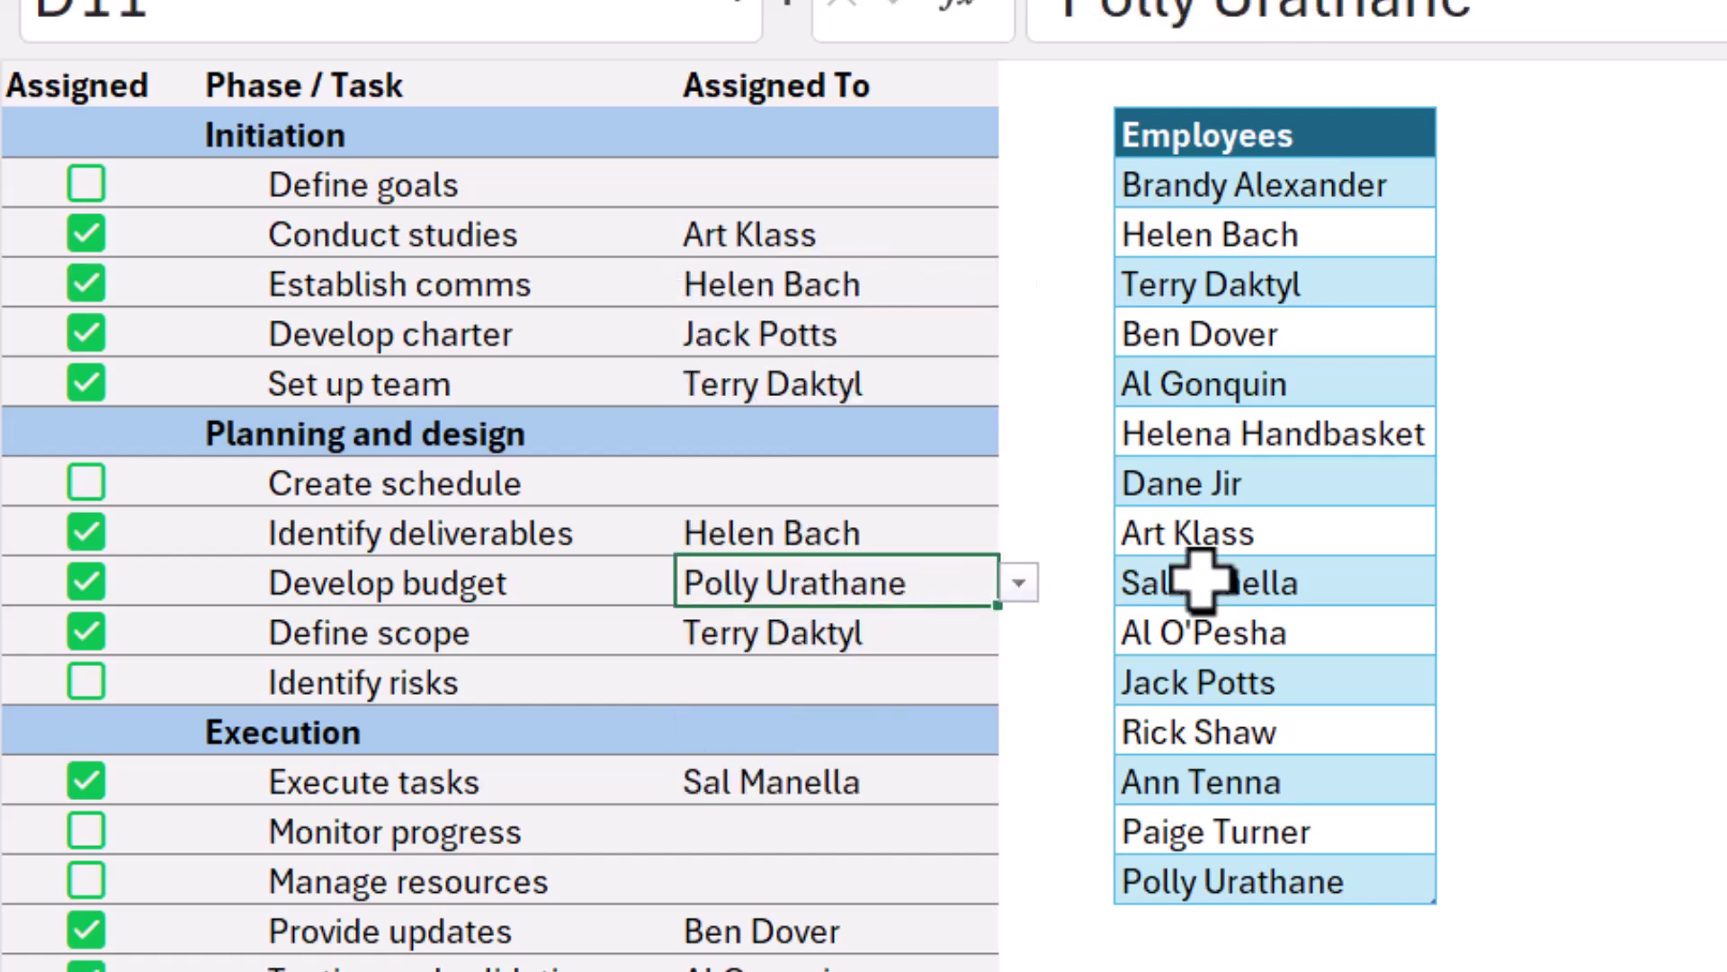
key(Delete)
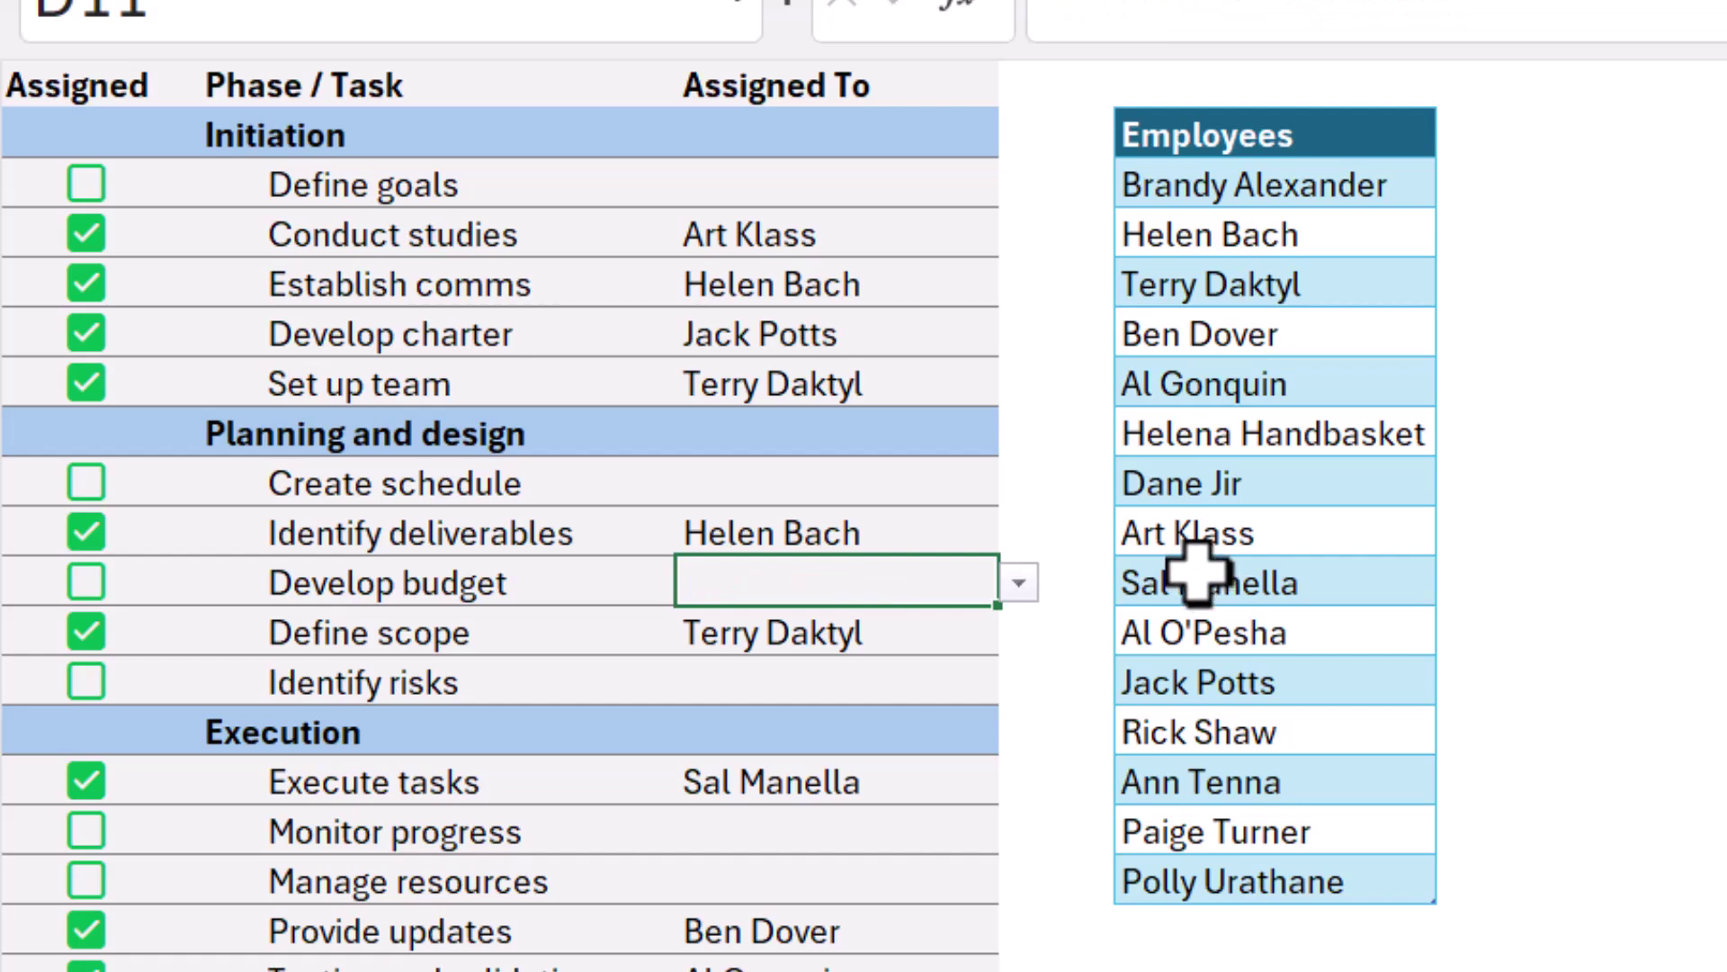
key(ctrl+z)
key(ctrl+z)
key(ctrl+z)
key(ctrl+z)
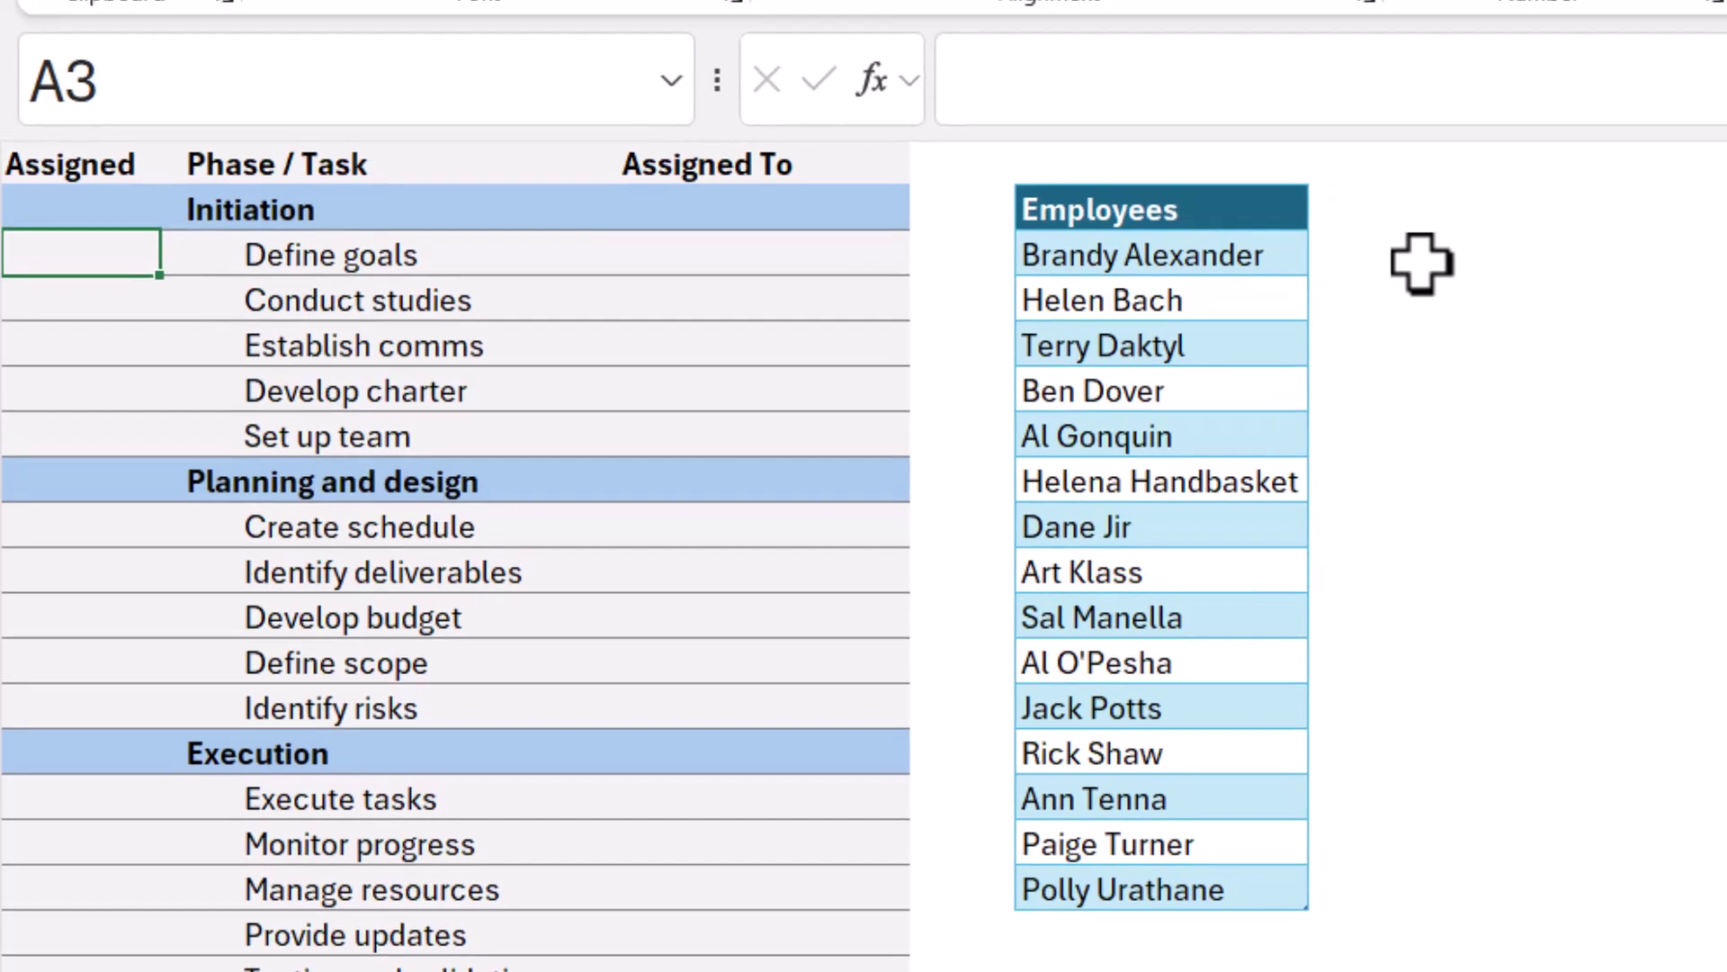
key(Right)
key(Right)
key(Right)
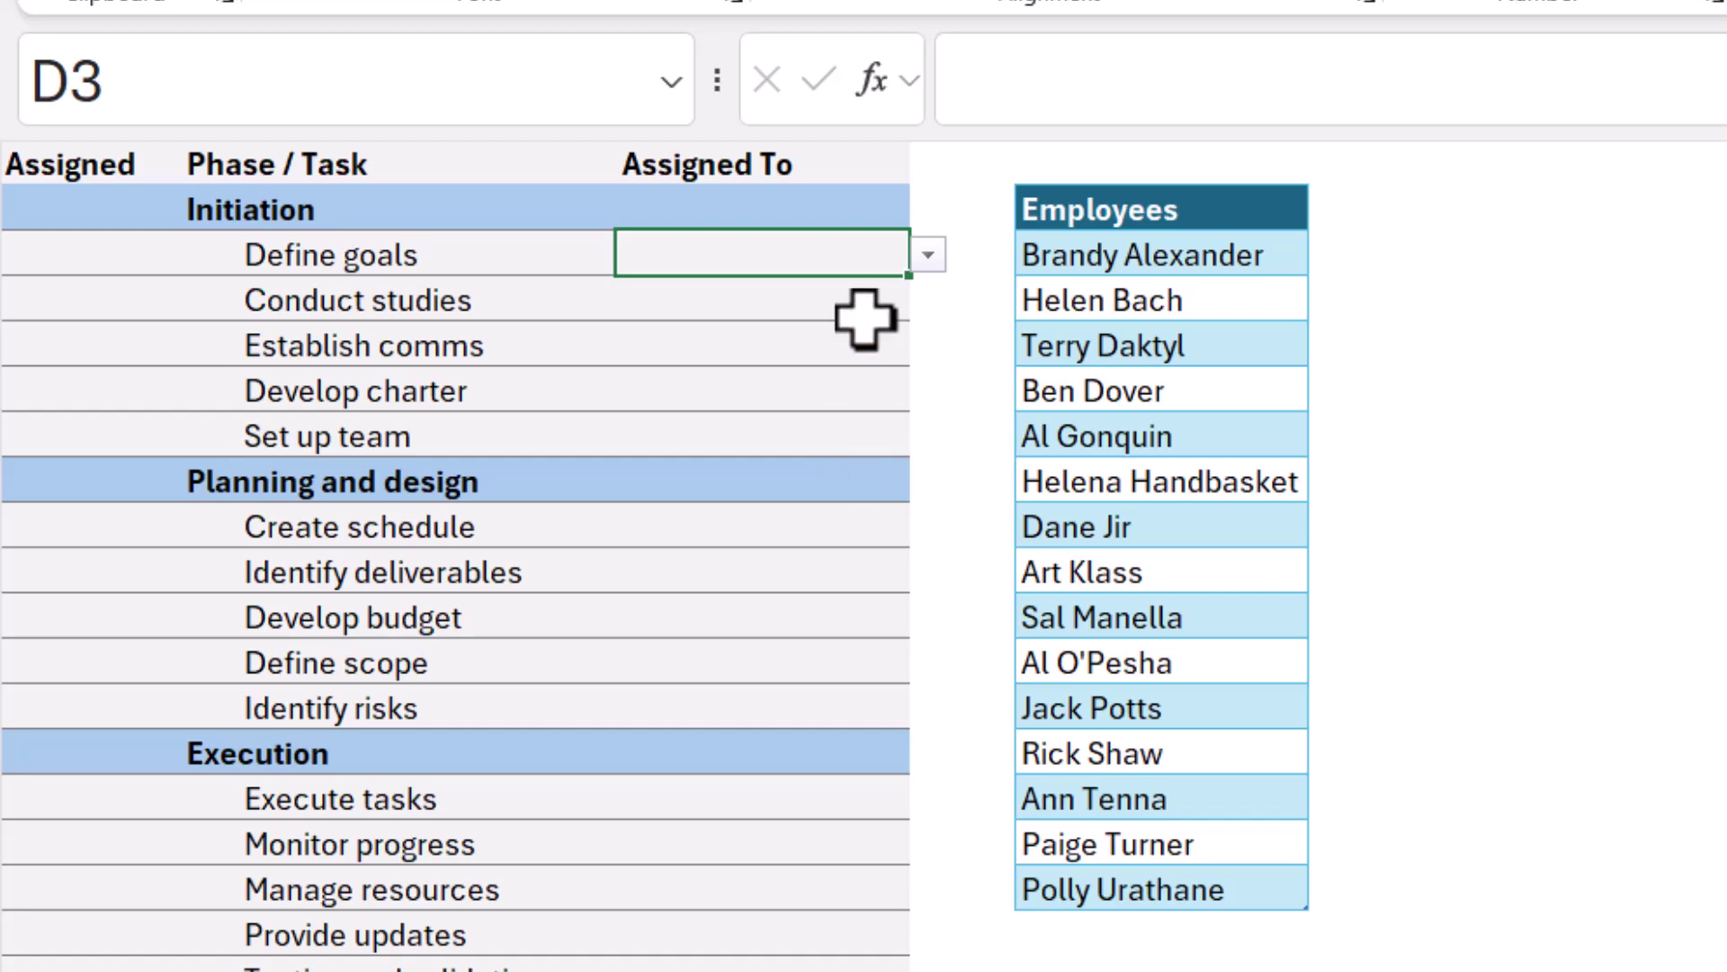
click(928, 254)
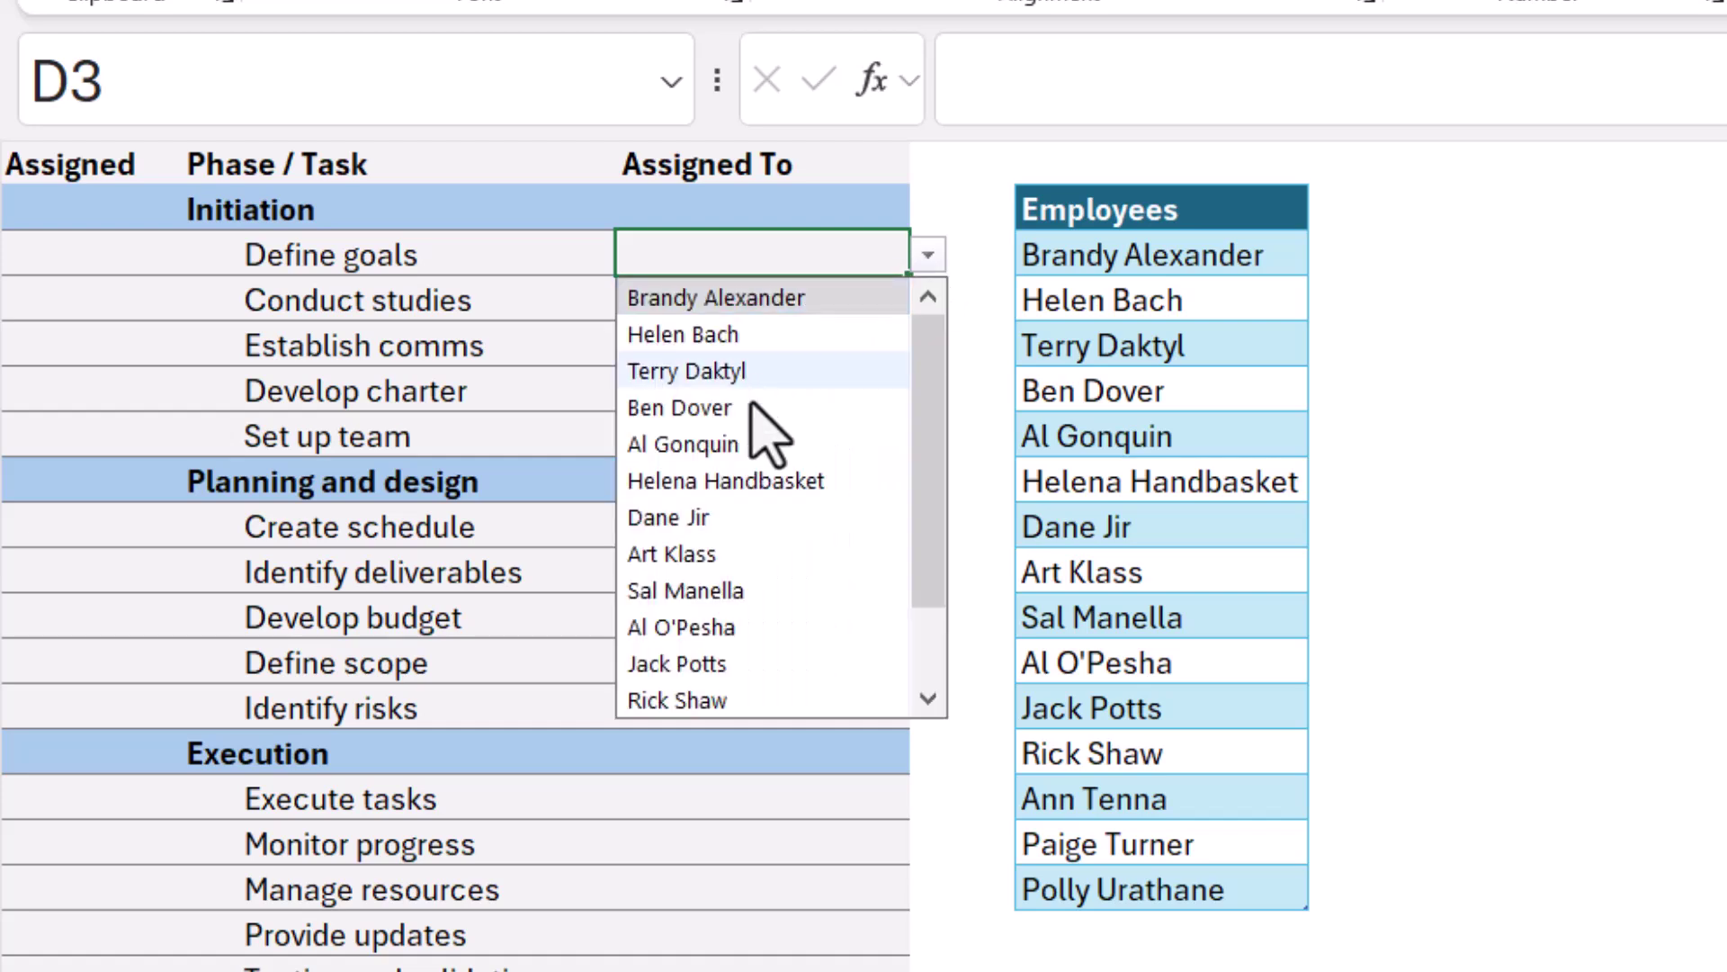
click(746, 519)
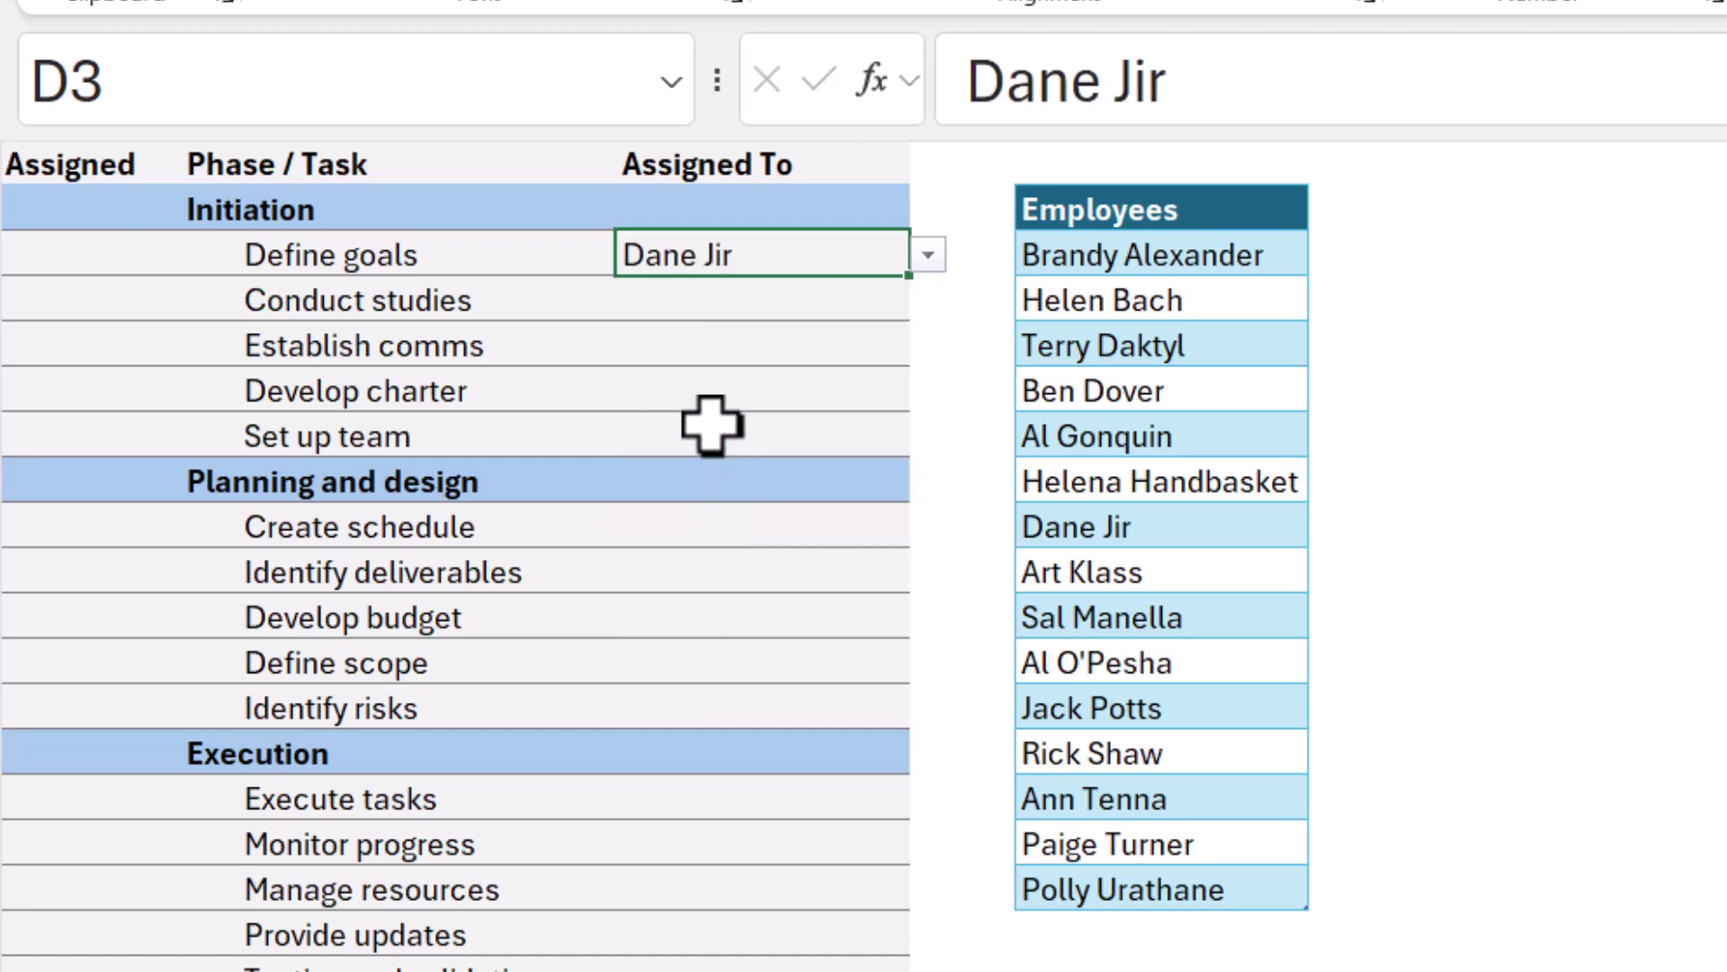
click(120, 266)
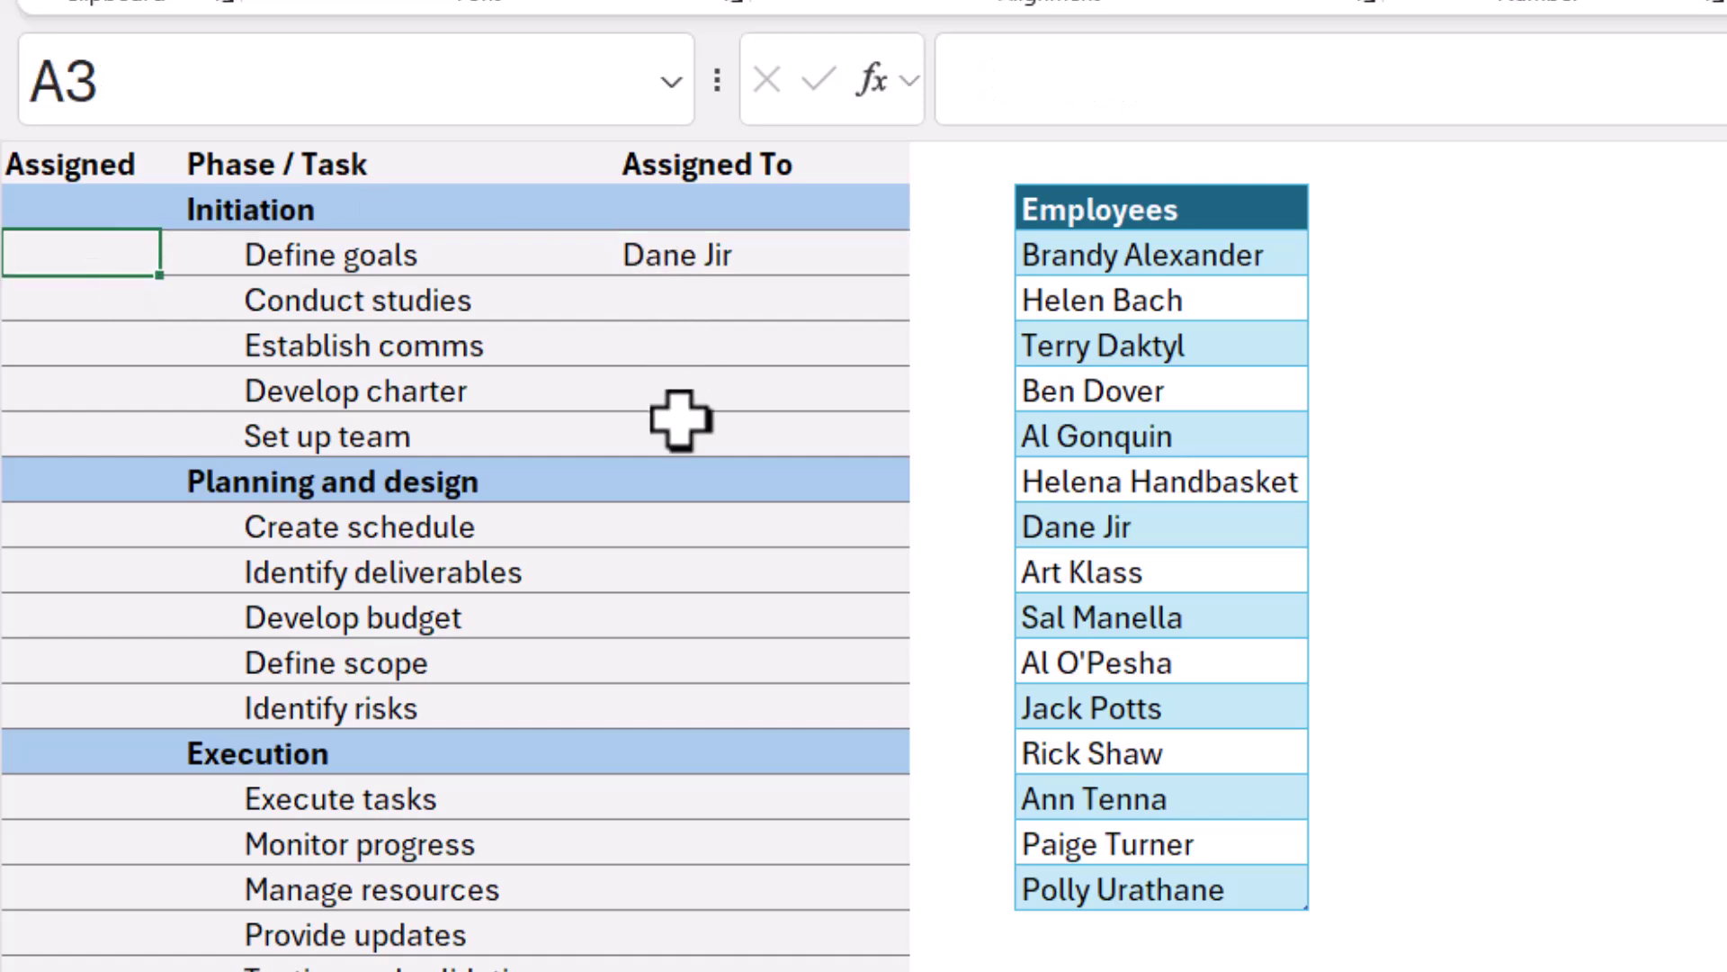
Step: Enter =ISBLANK(D3) in A3, then clear D3's assignee so the formula reads TRUE
text(=ISBLANK()
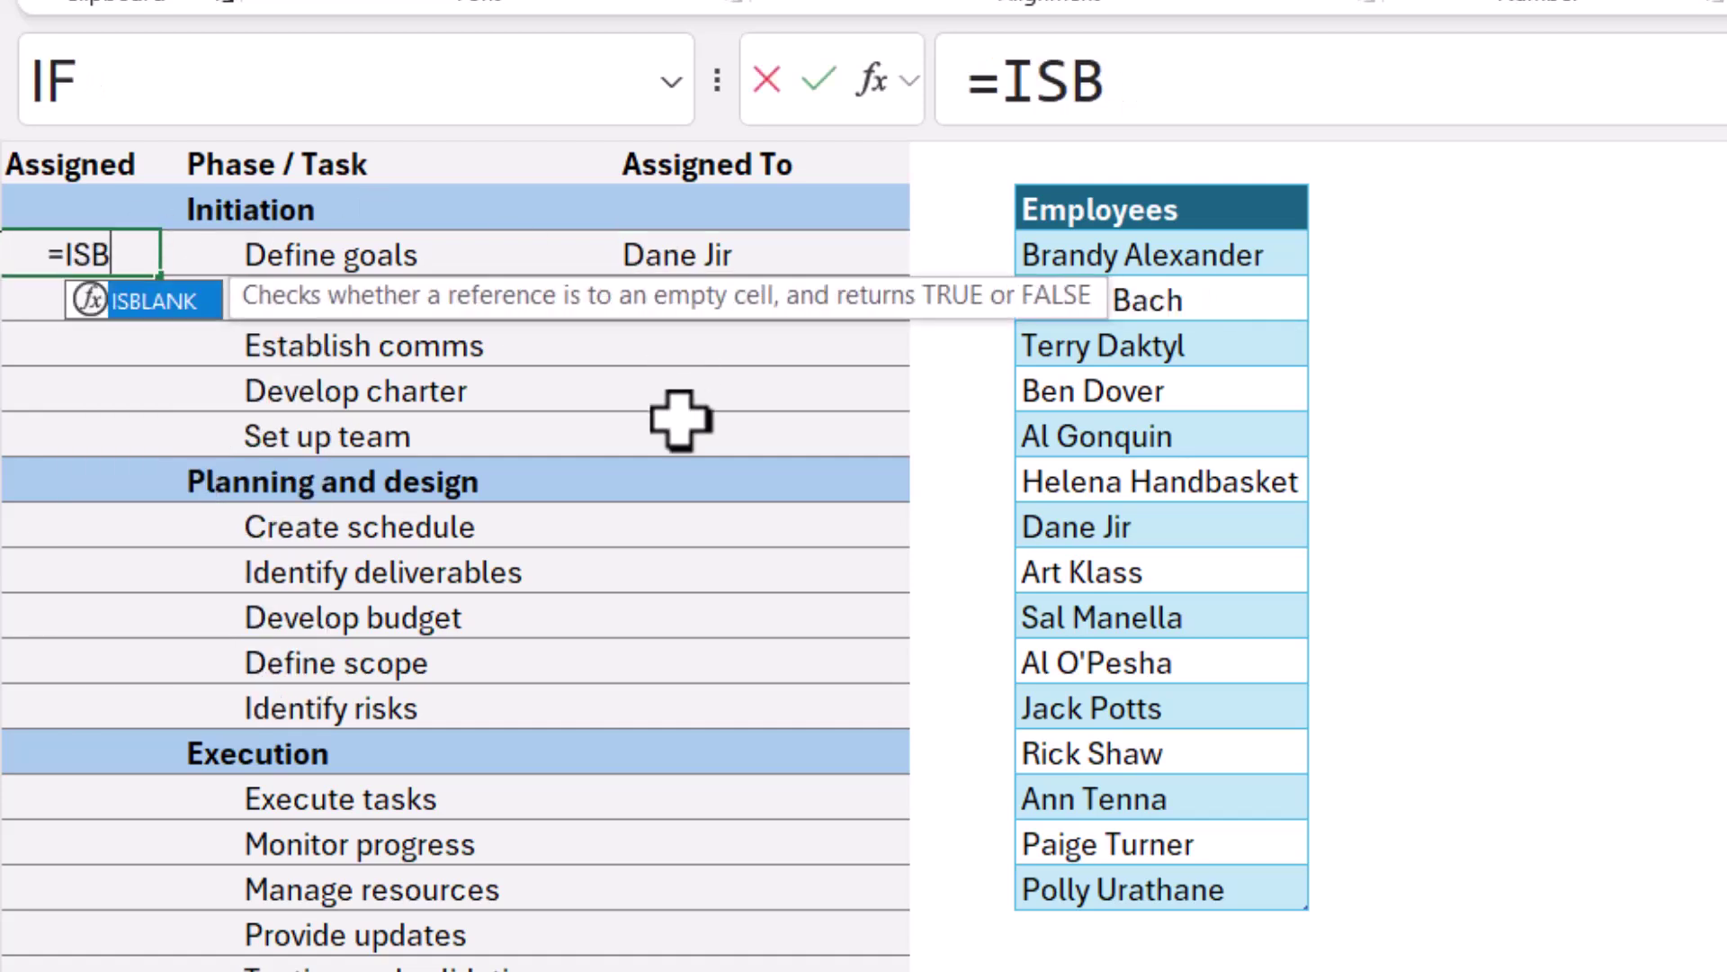
click(849, 261)
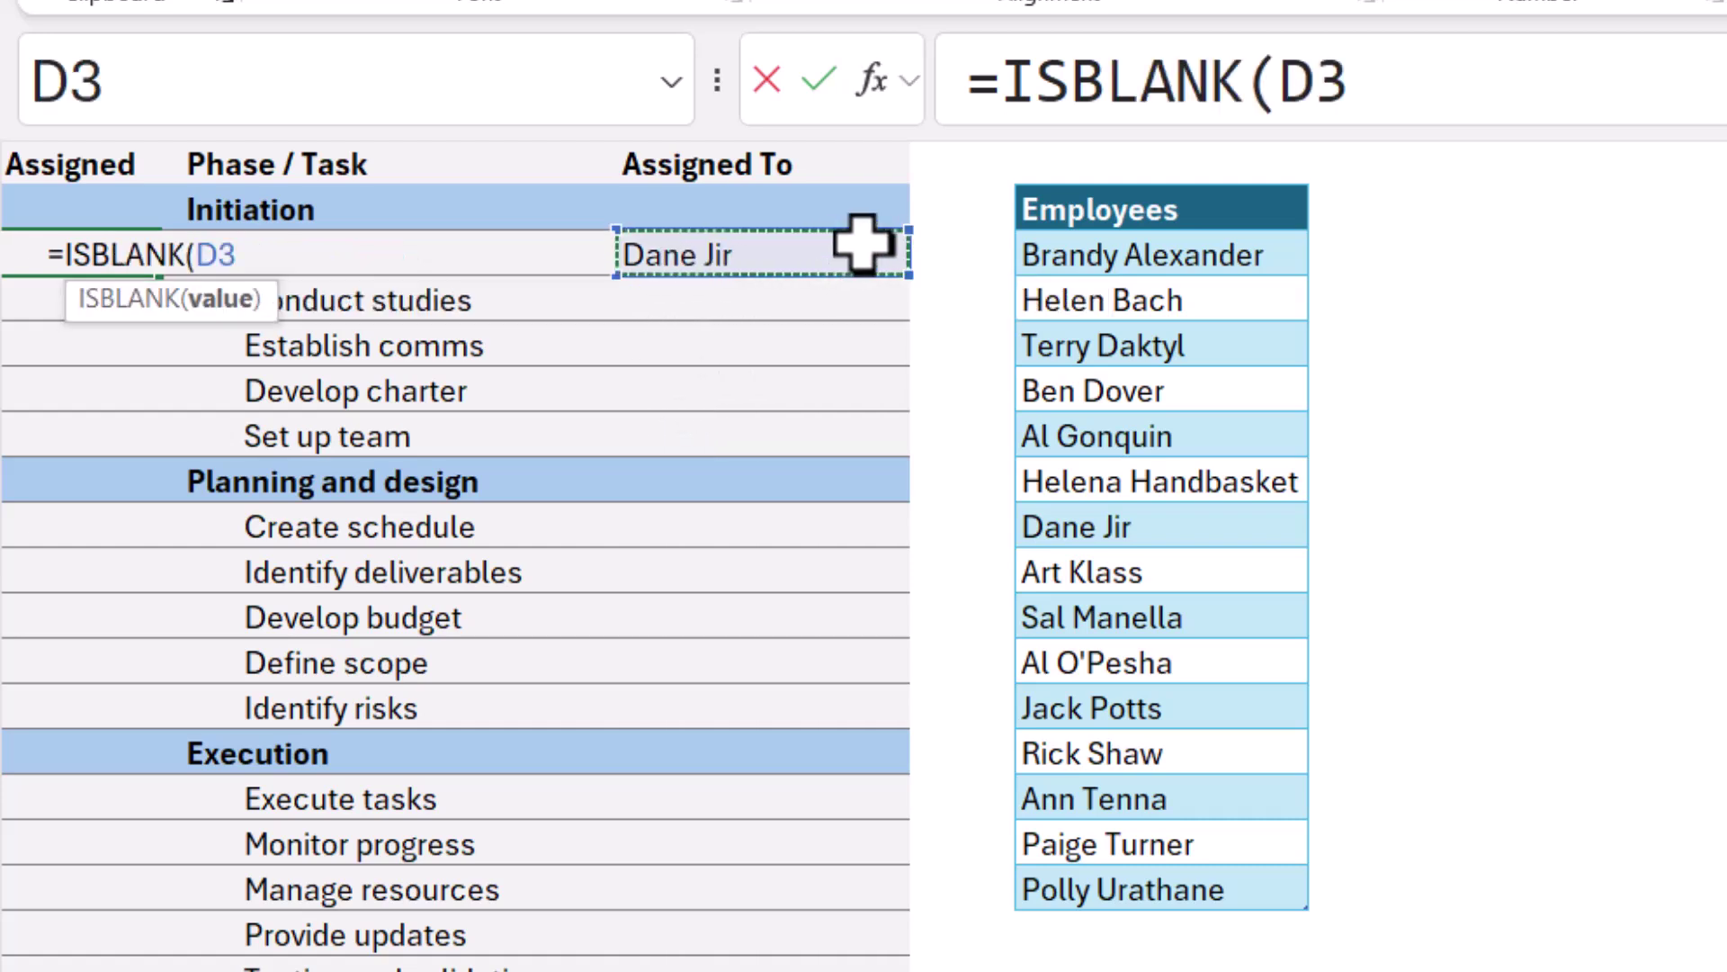
key(Return)
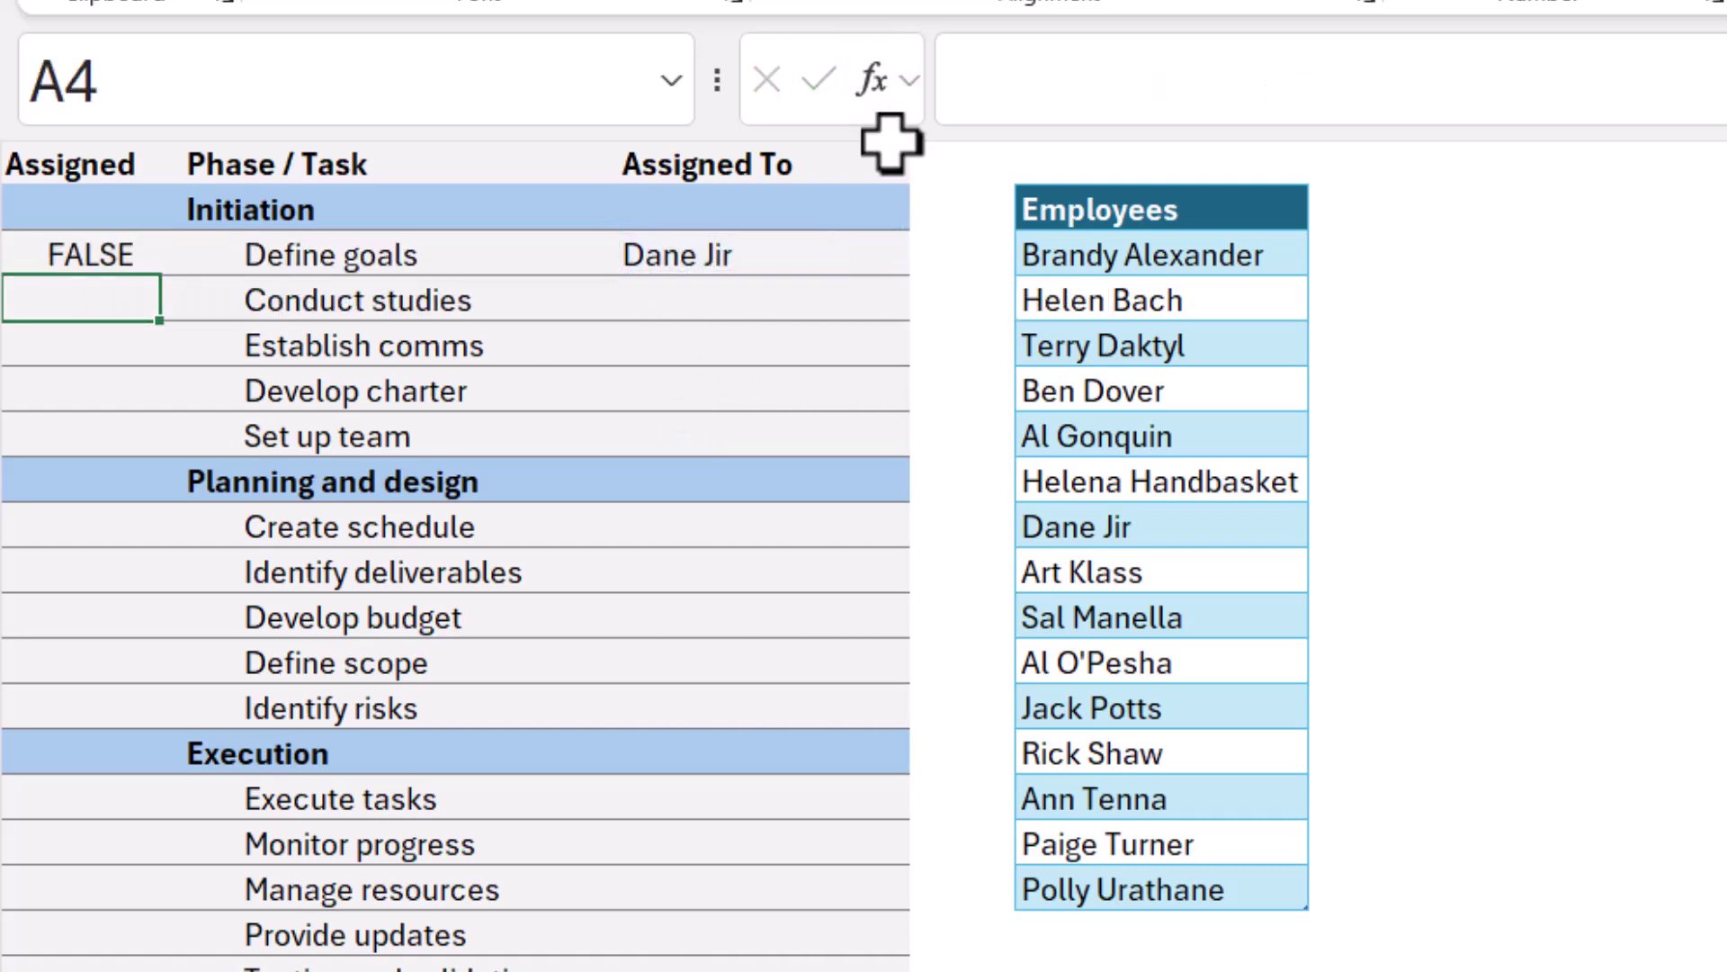
click(791, 258)
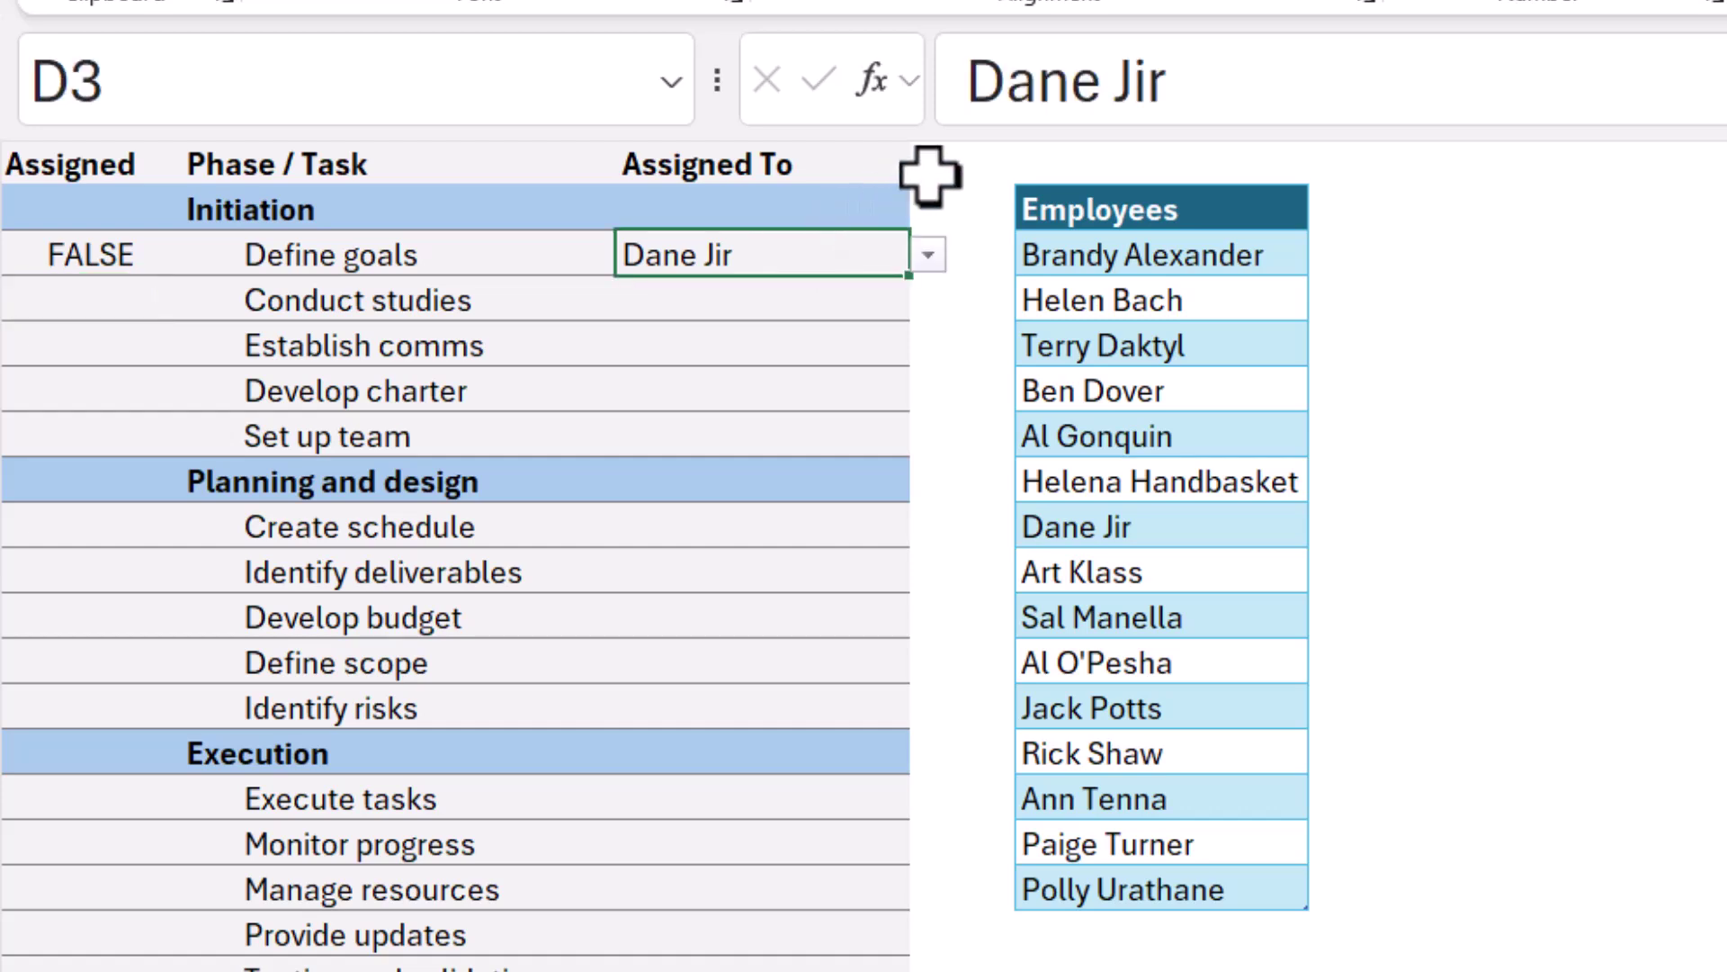
key(Delete)
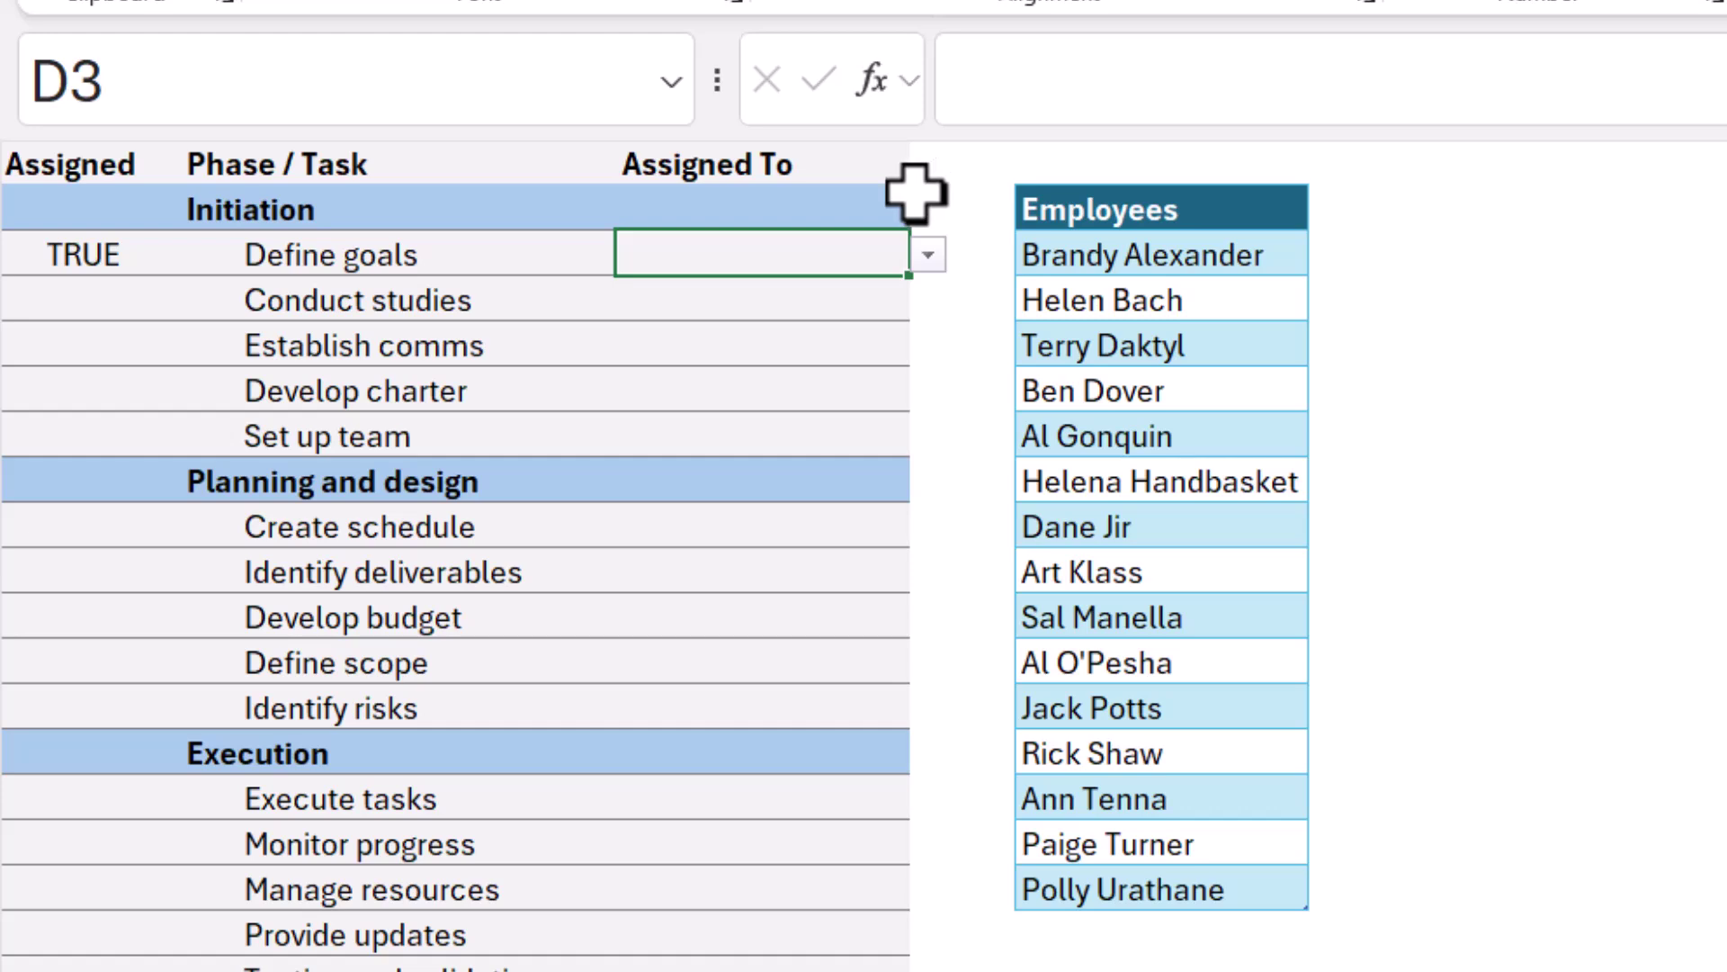
Step: Change the A3 formula to =NOT(ISBLANK(D3))
click(97, 254)
click(1001, 81)
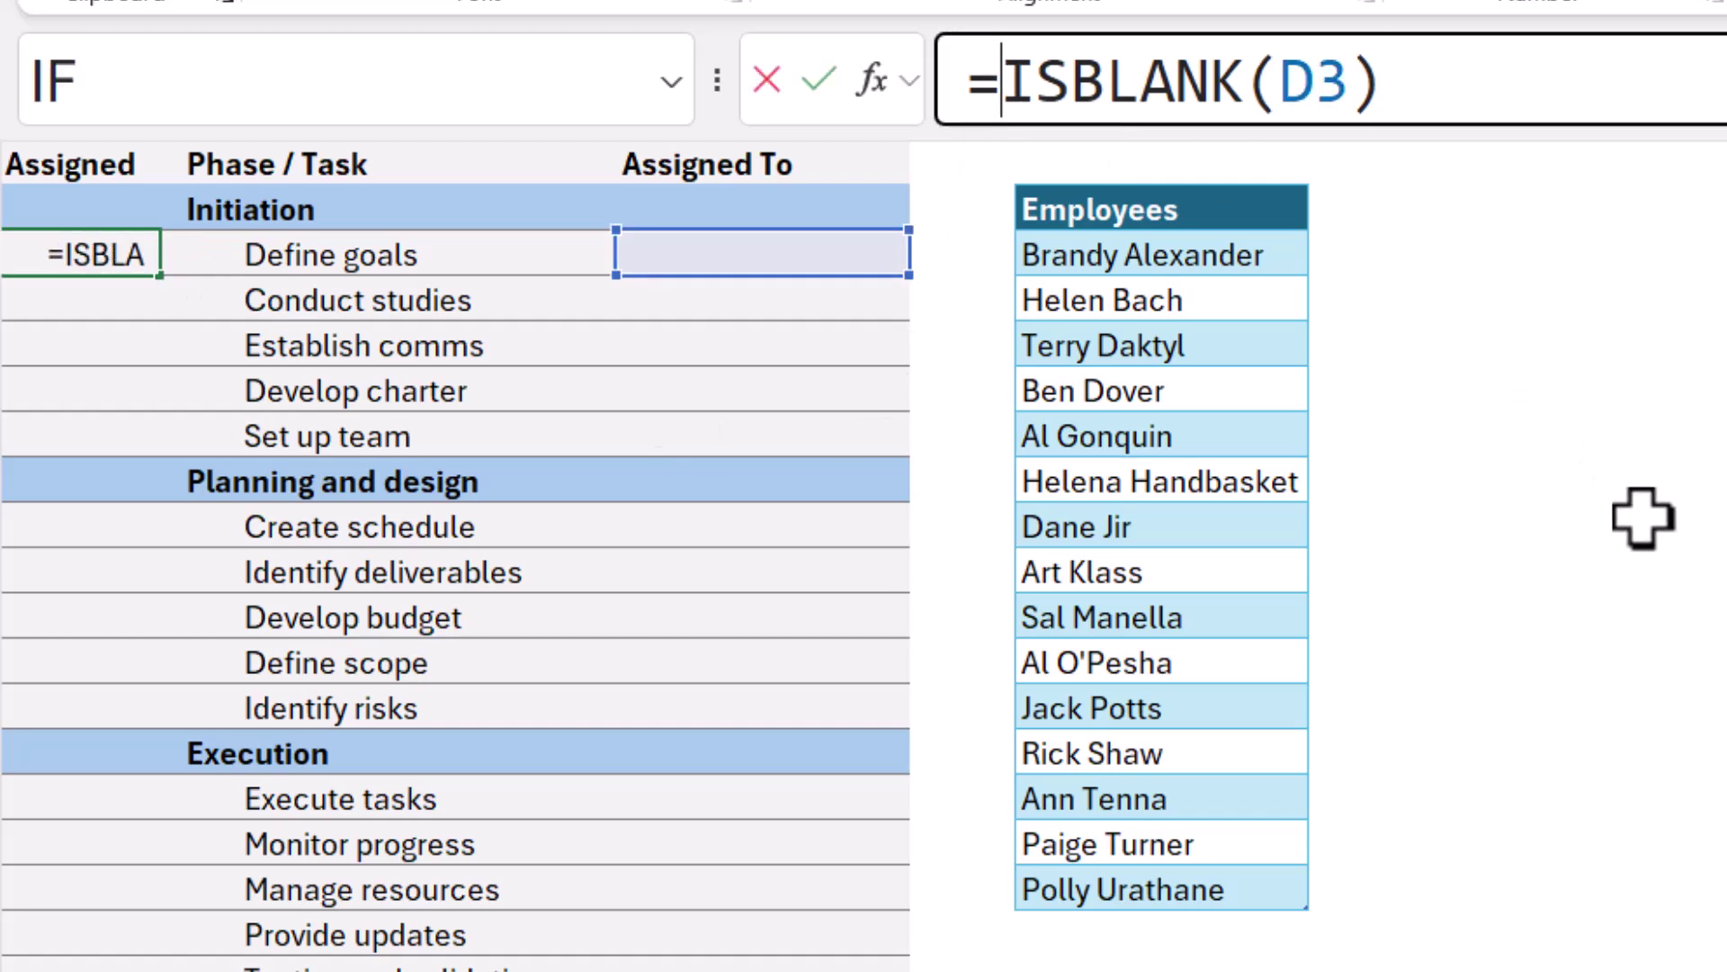
text(NOT()
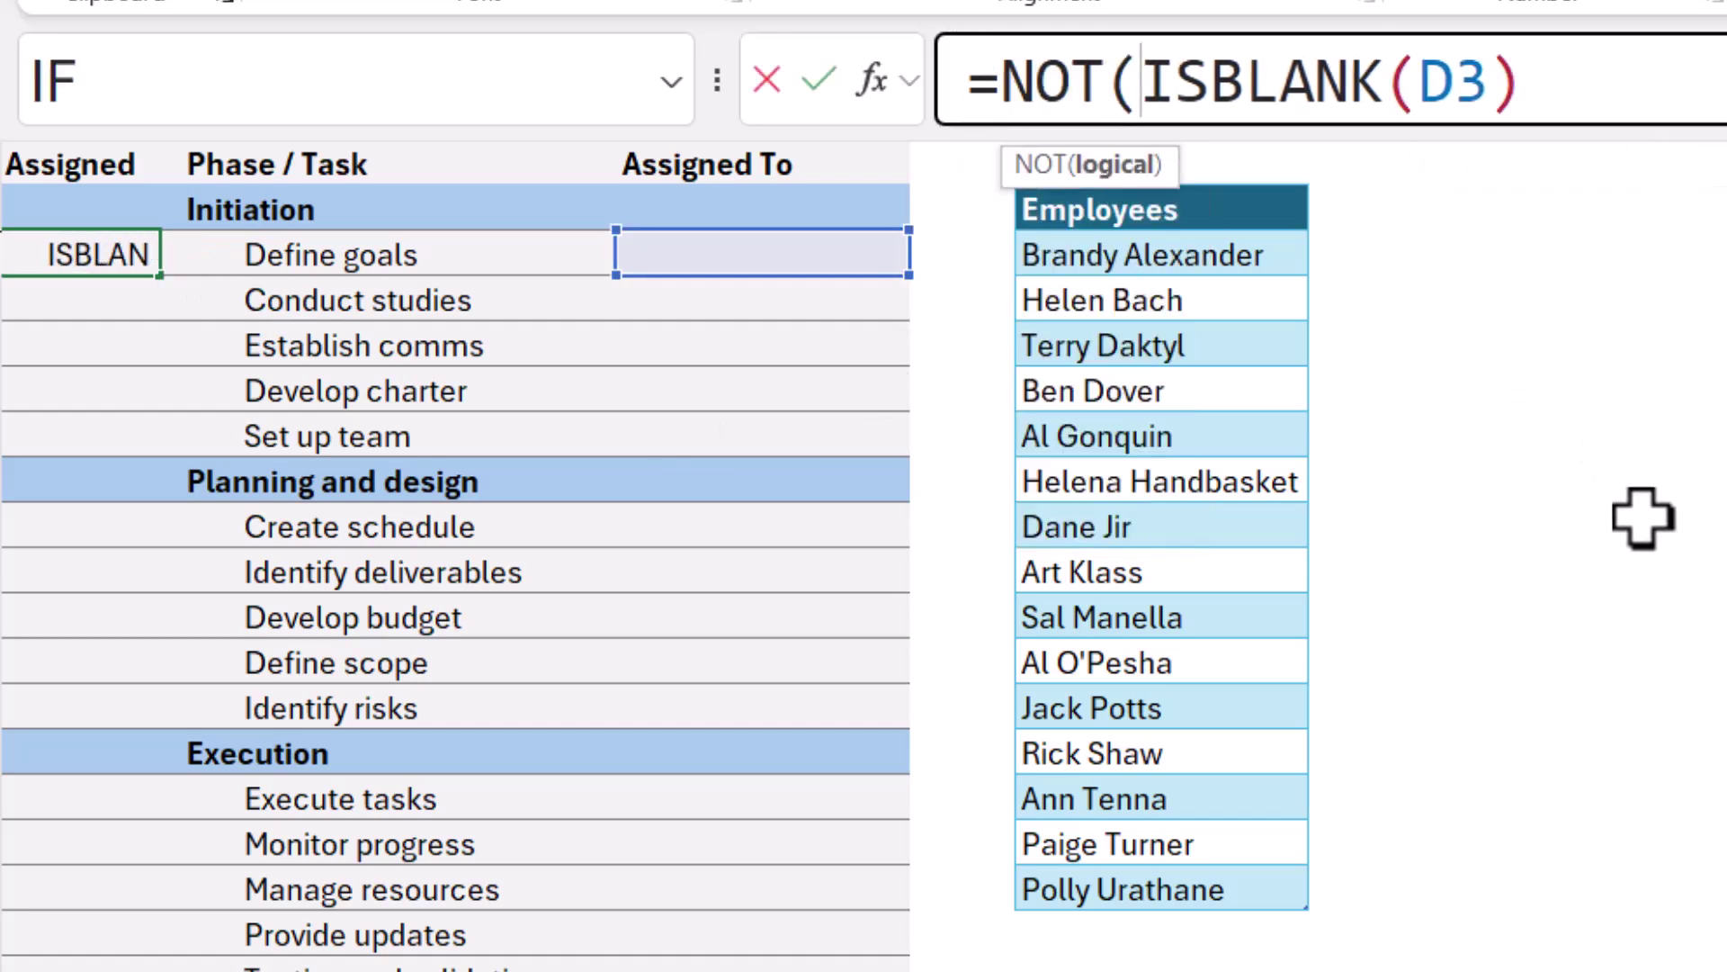
click(1623, 76)
text())
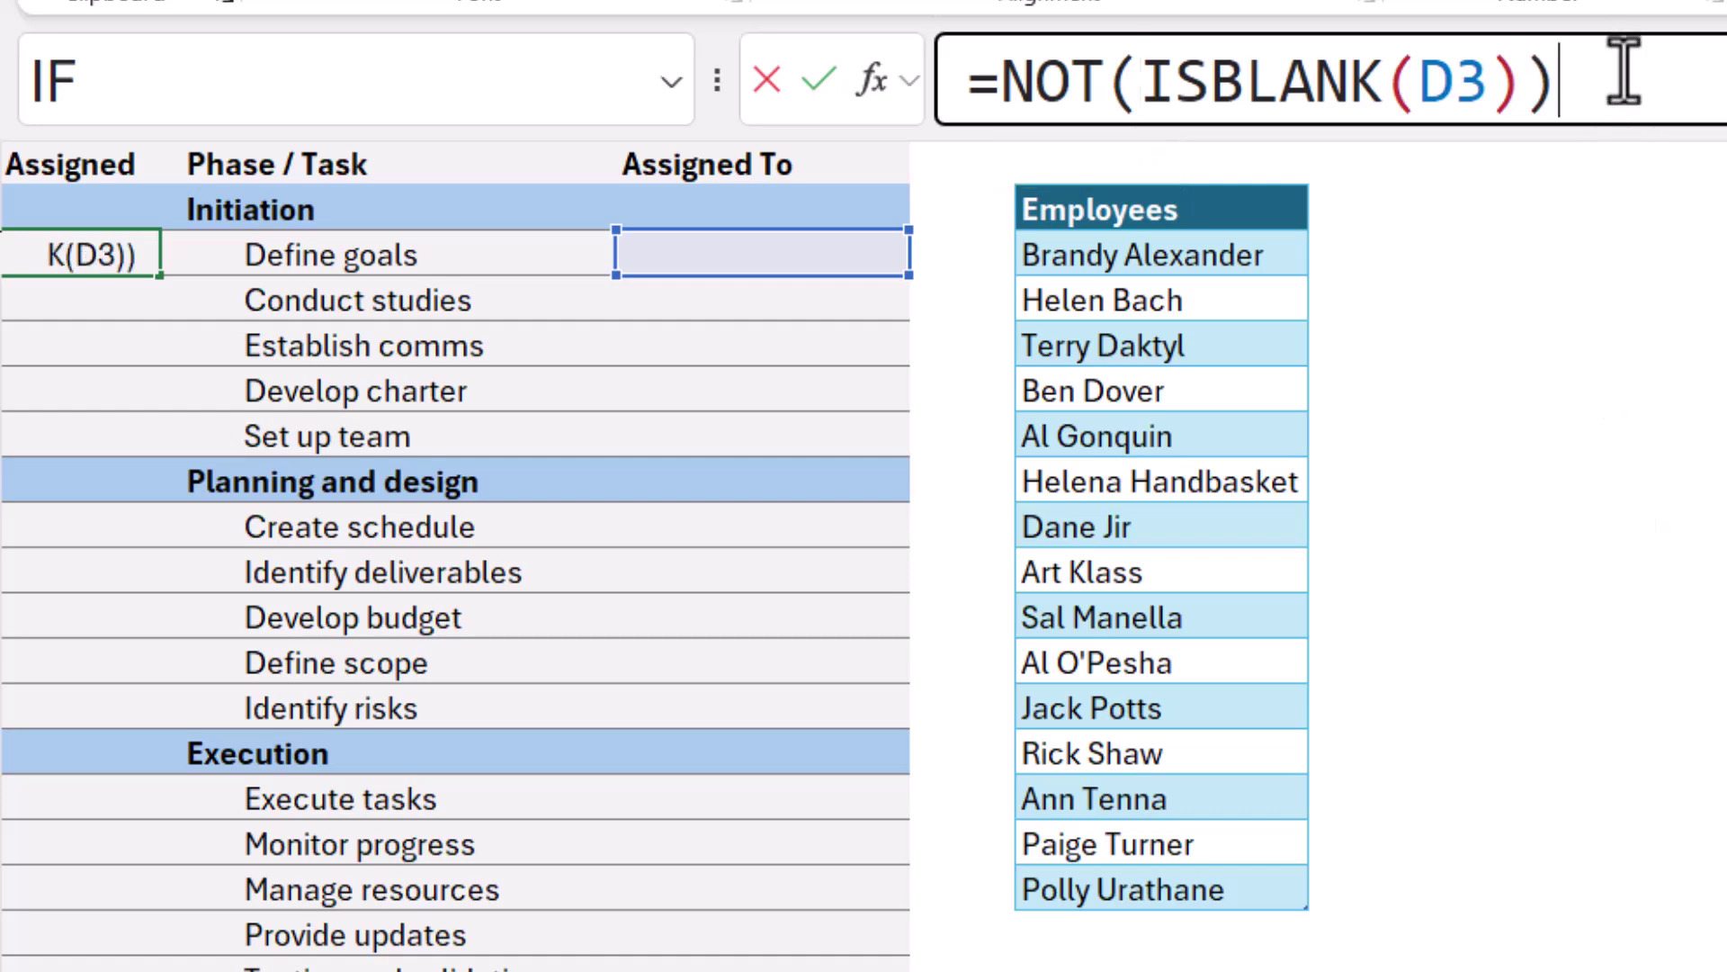
key(Return)
Step: Assign Sal Manella to Define goals from the D3 dropdown
click(764, 264)
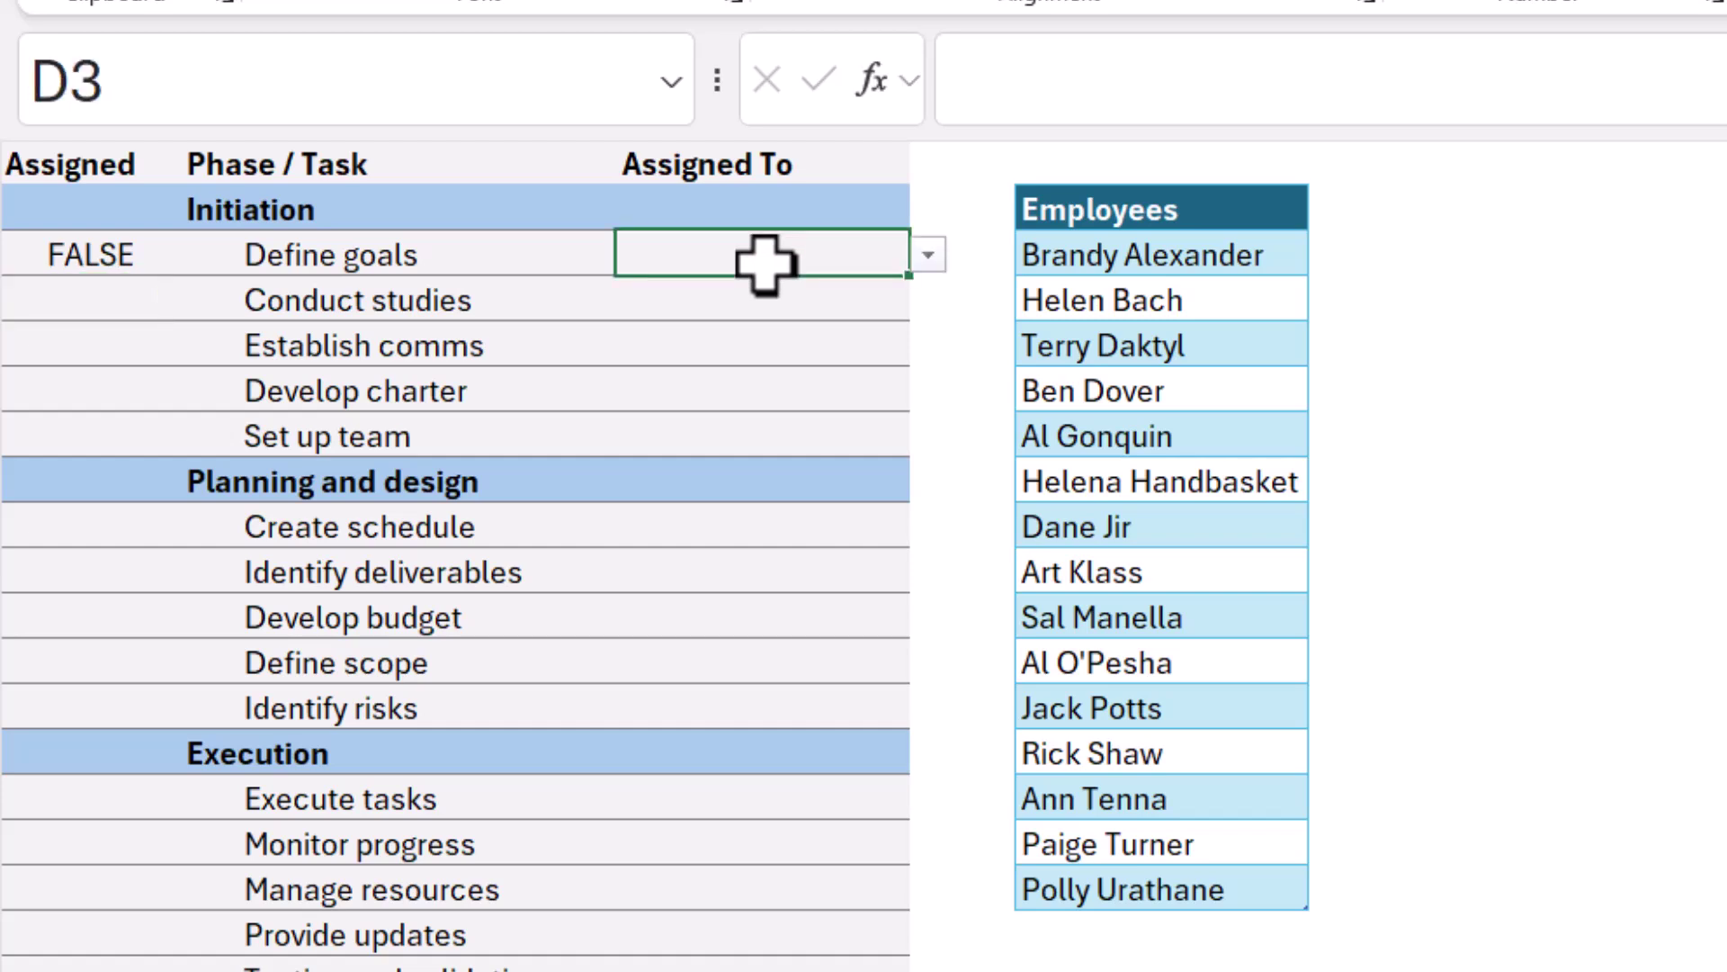
click(929, 255)
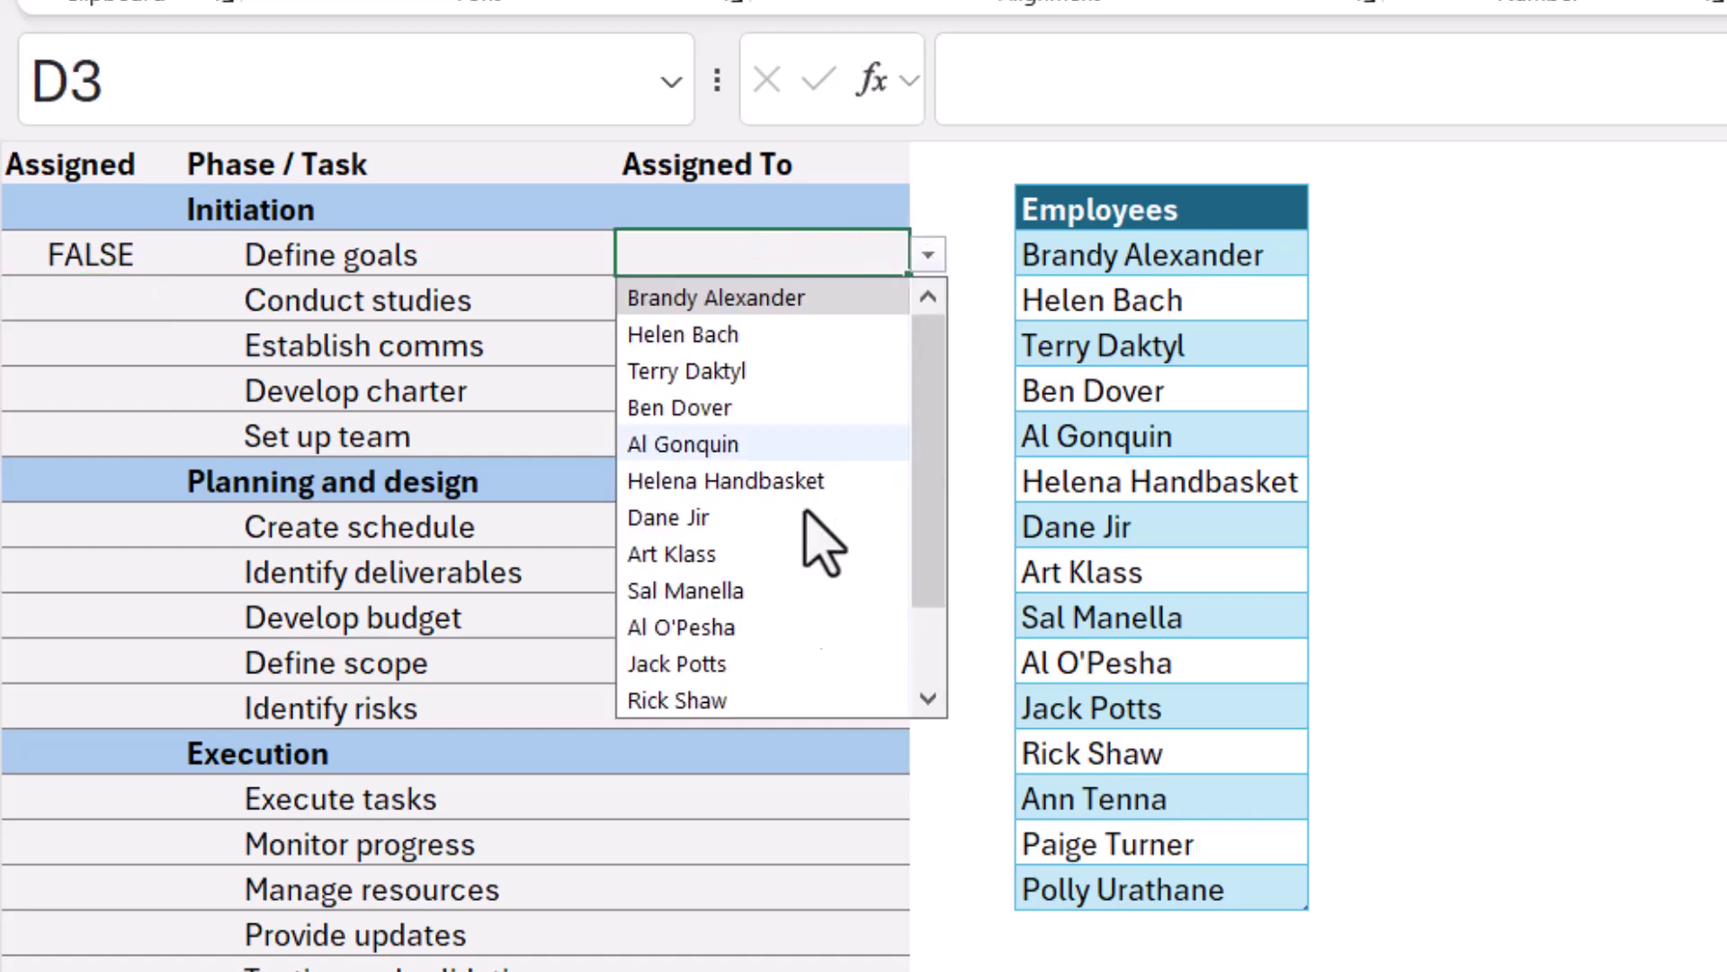
click(765, 590)
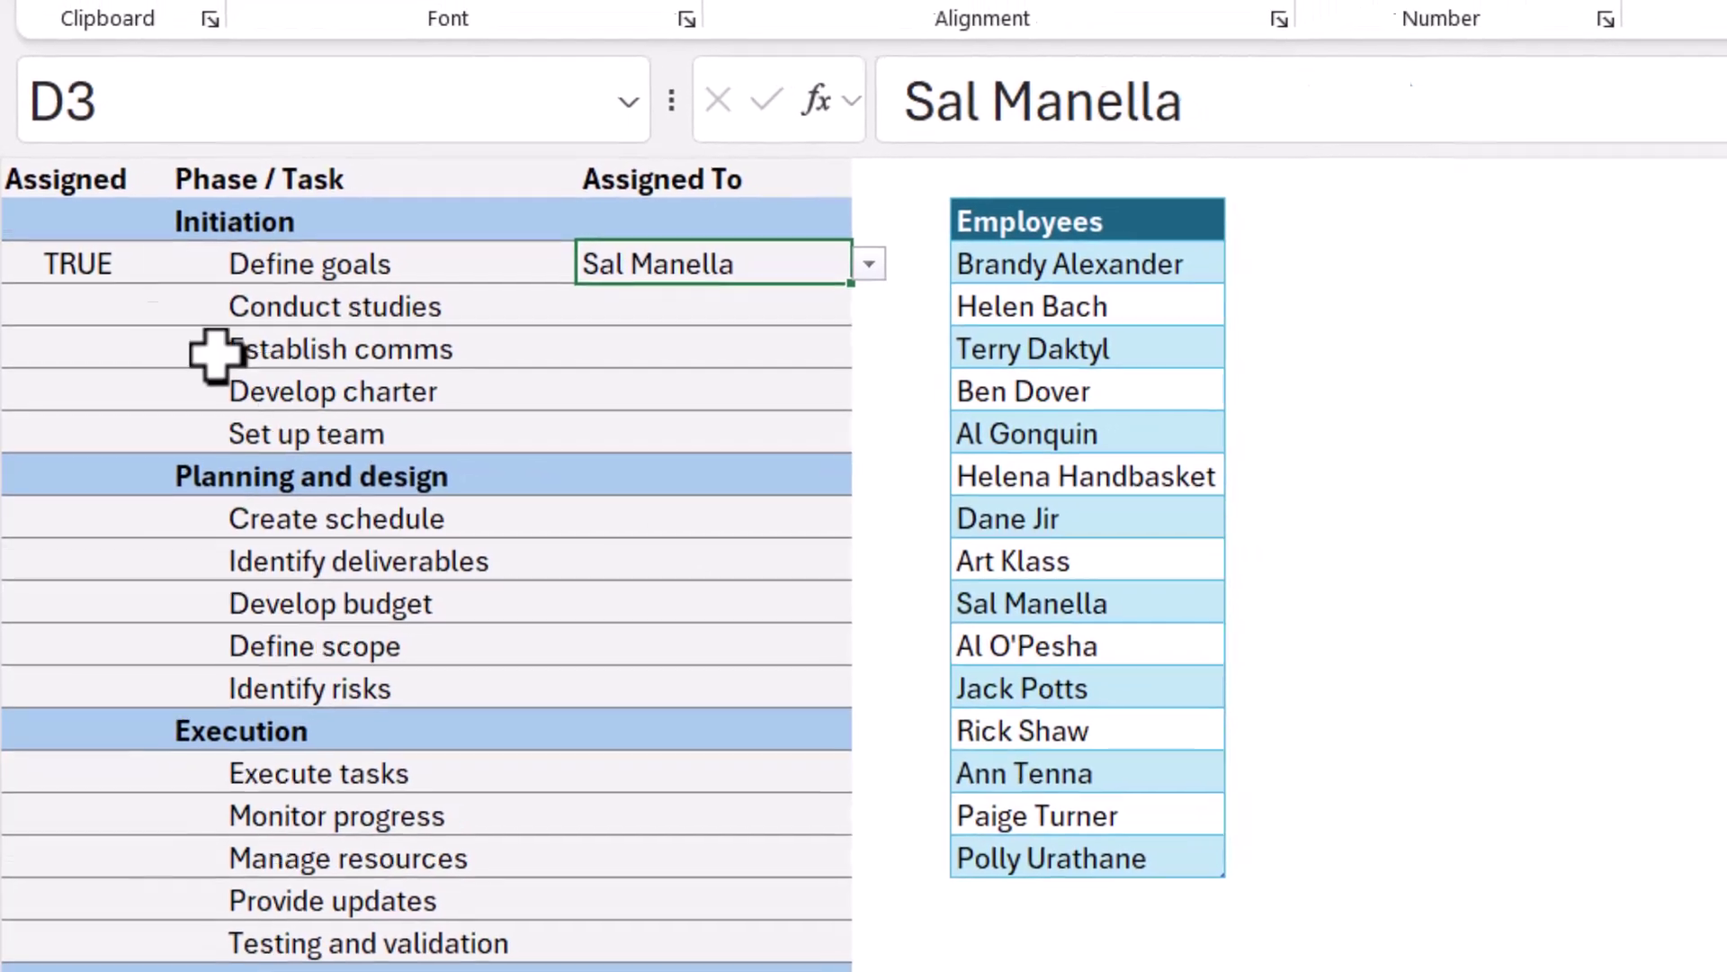
Step: Fill =NOT(ISBLANK(D3)) down A3:A7 and paste it into the Planning, Execution and Evaluation Assigned cells
click(135, 263)
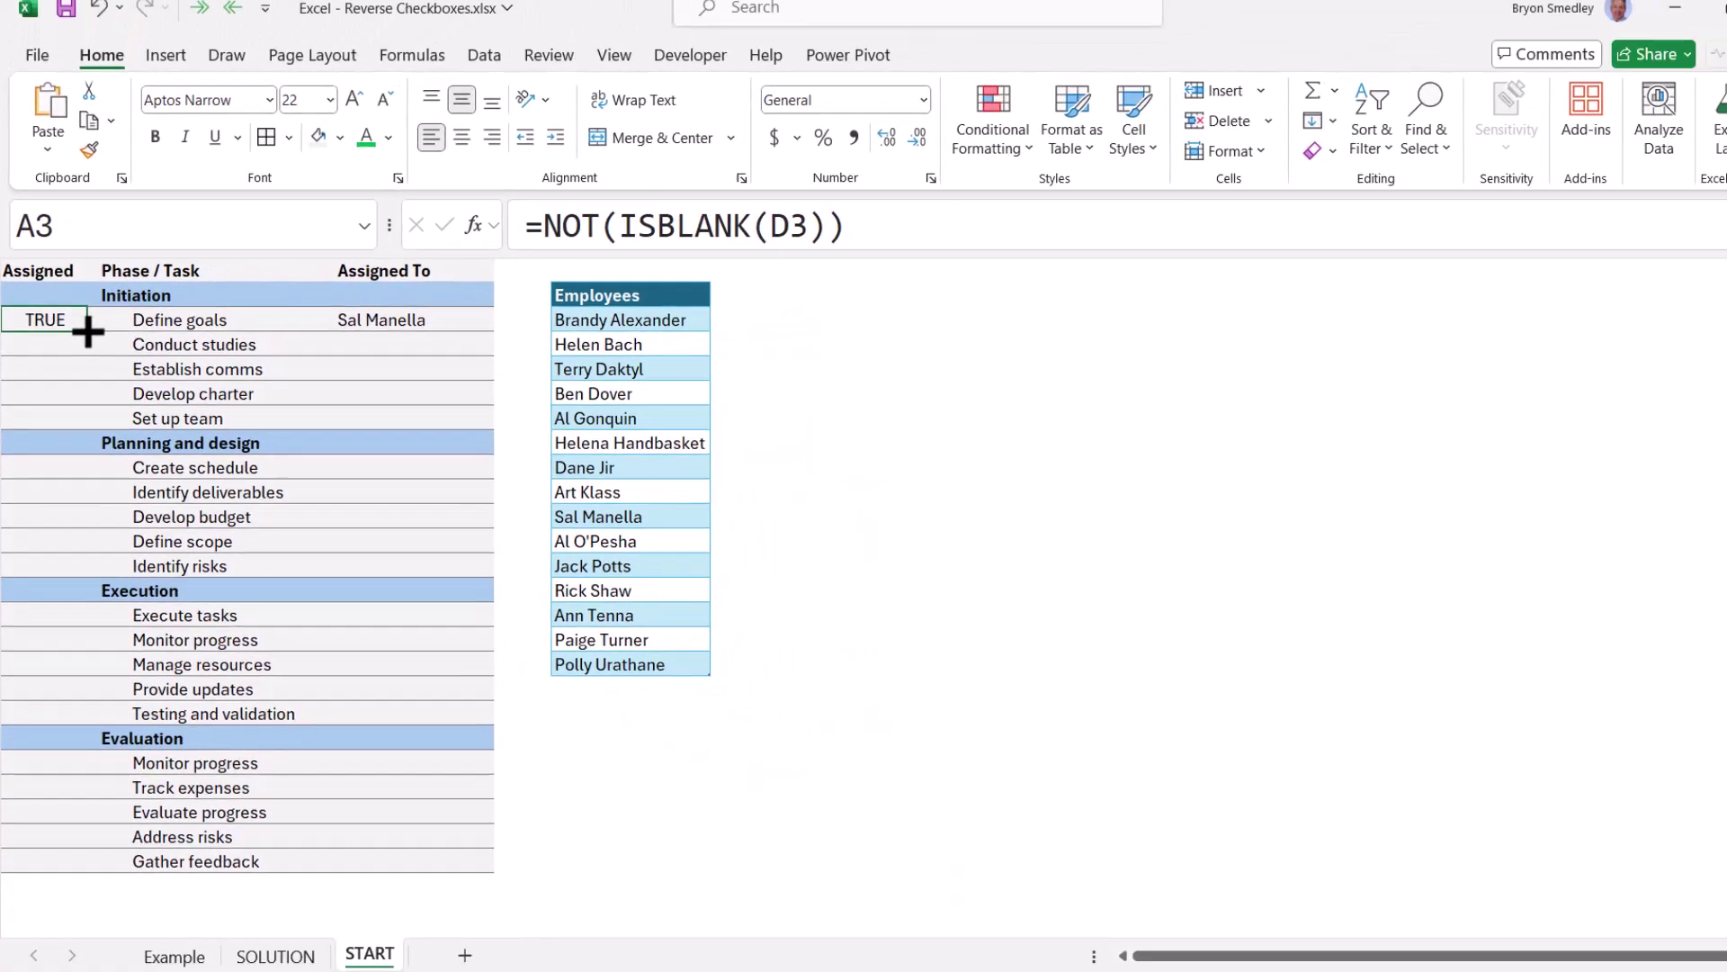
drag(100, 322, 108, 445)
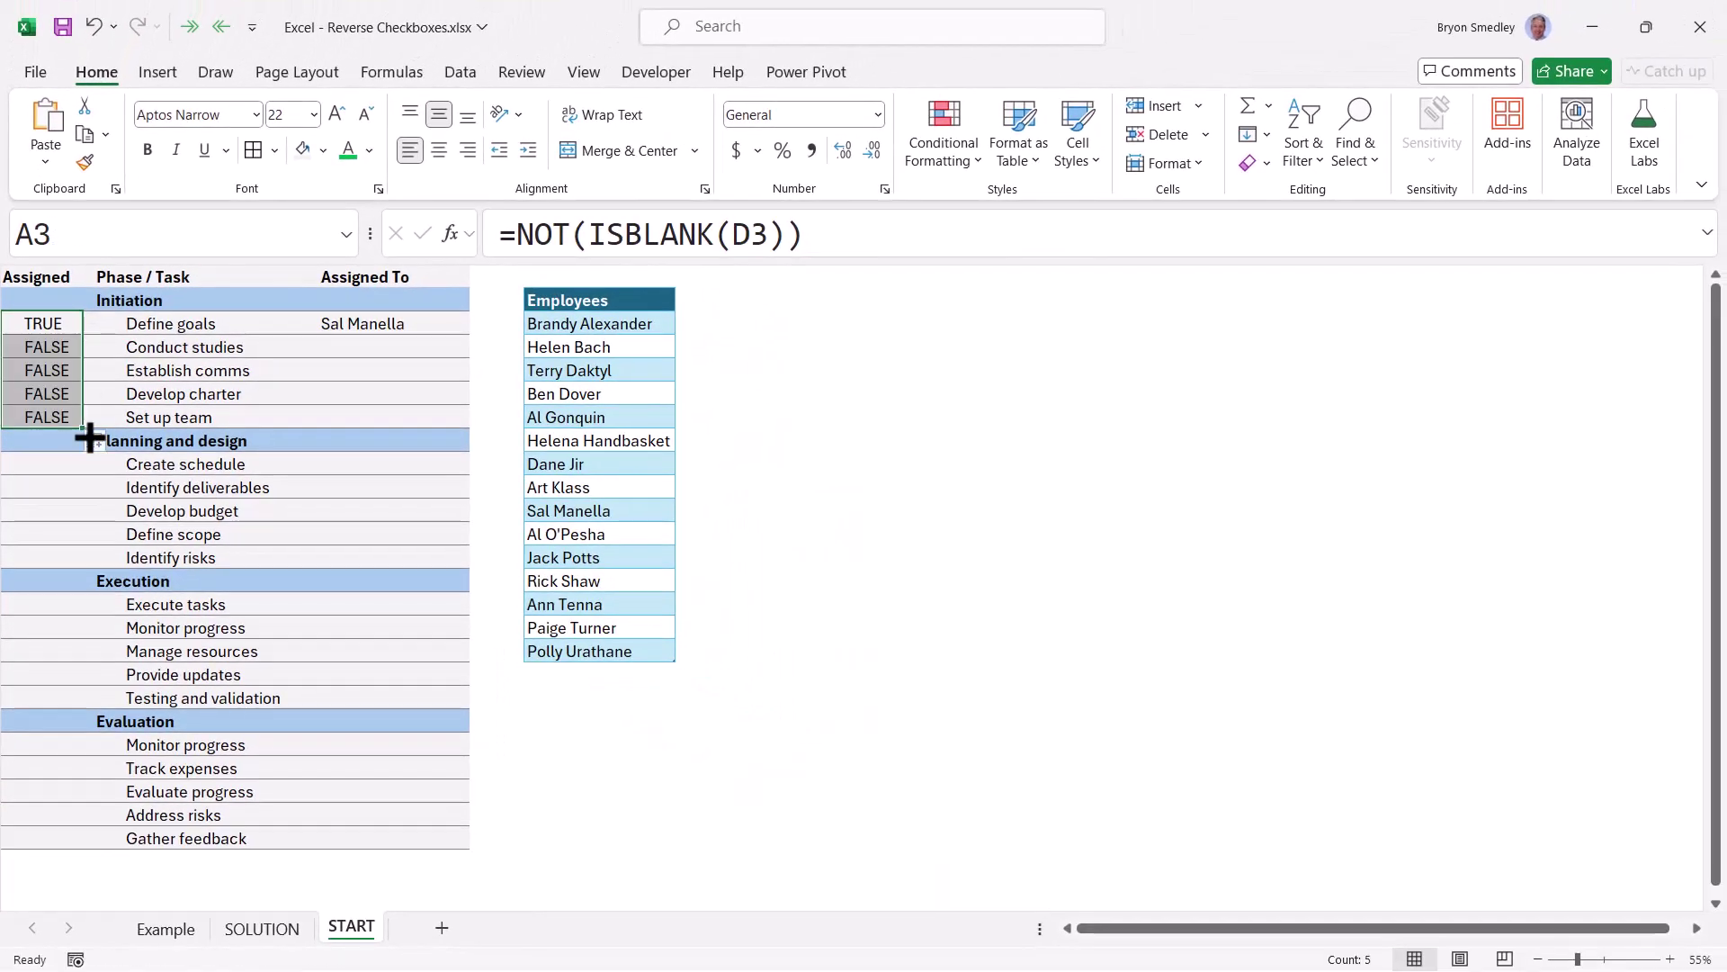
key(ctrl+c)
click(36, 464)
key(ctrl+v)
click(49, 604)
key(ctrl+v)
click(58, 744)
key(Return)
click(216, 604)
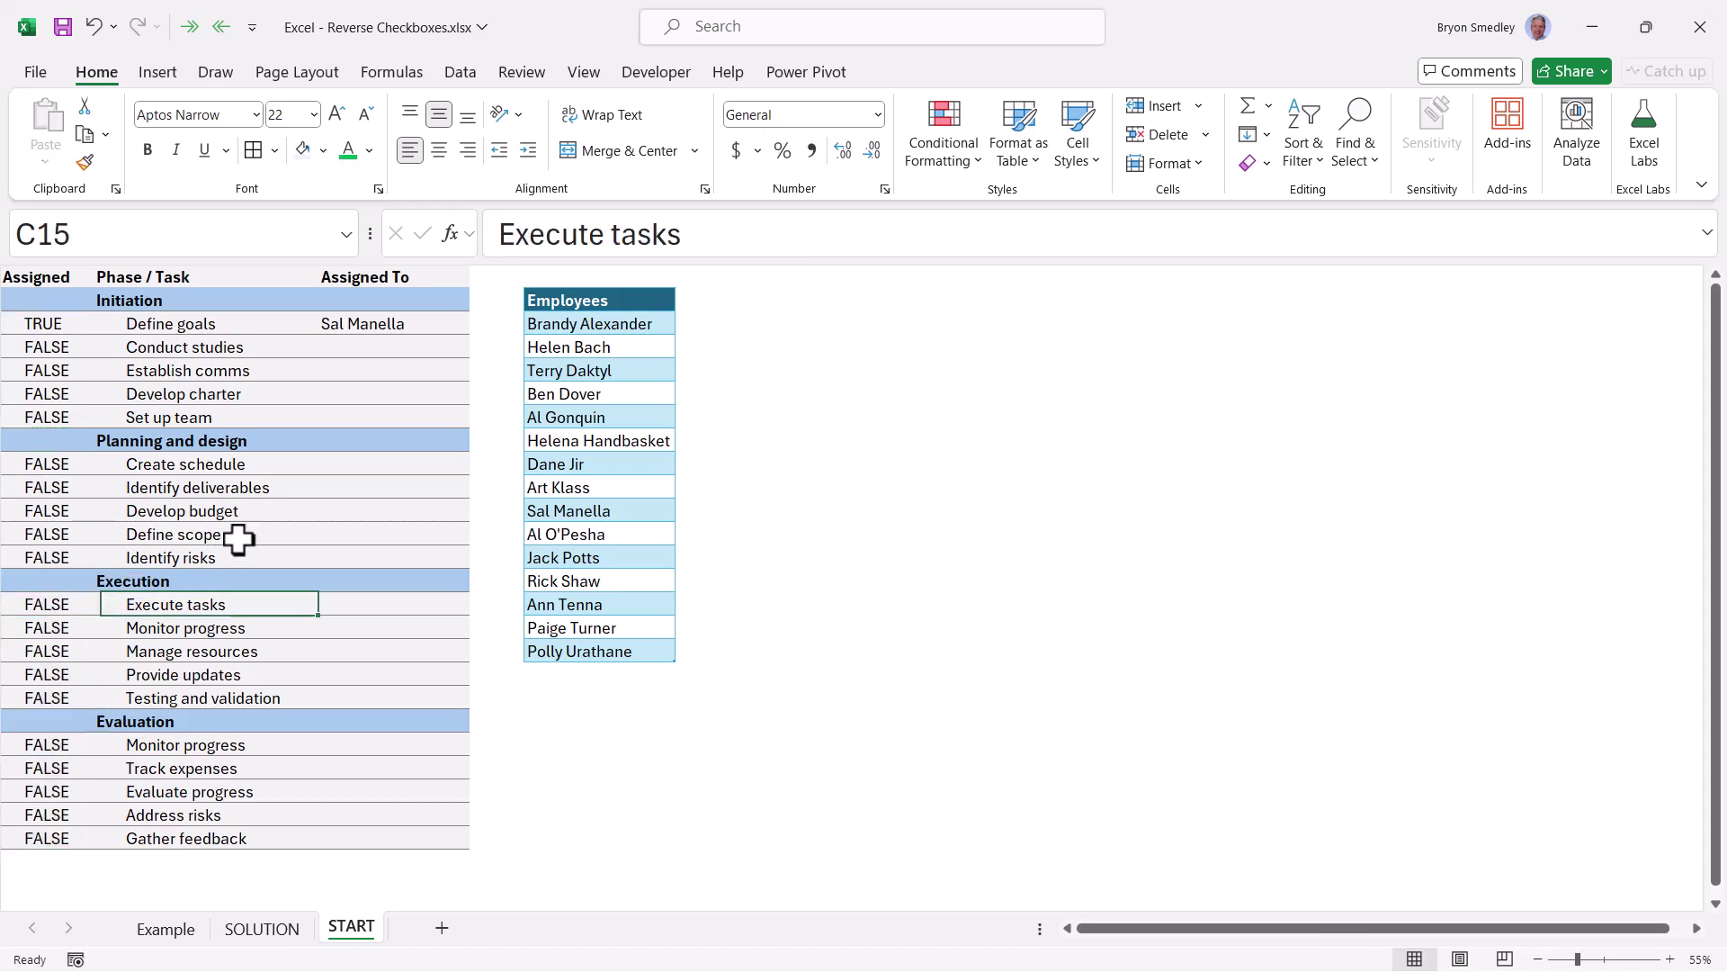
click(60, 326)
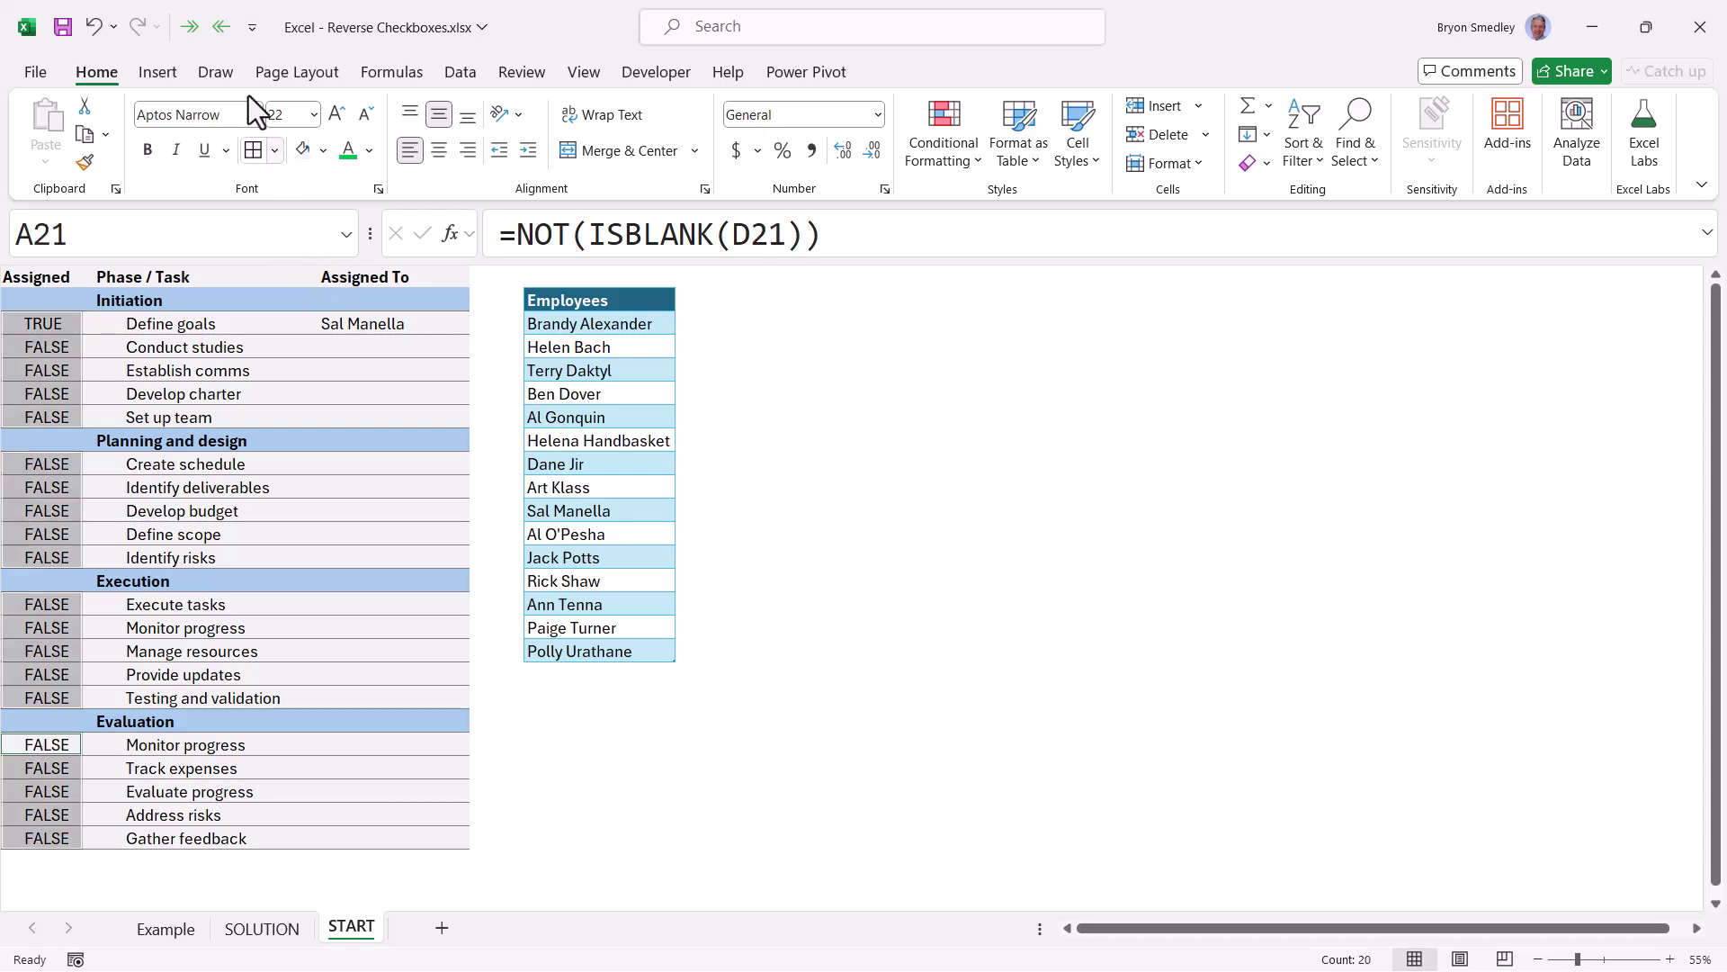
Step: Turn the Assigned values into checkboxes via Insert > Checkbox and colour them green
click(157, 72)
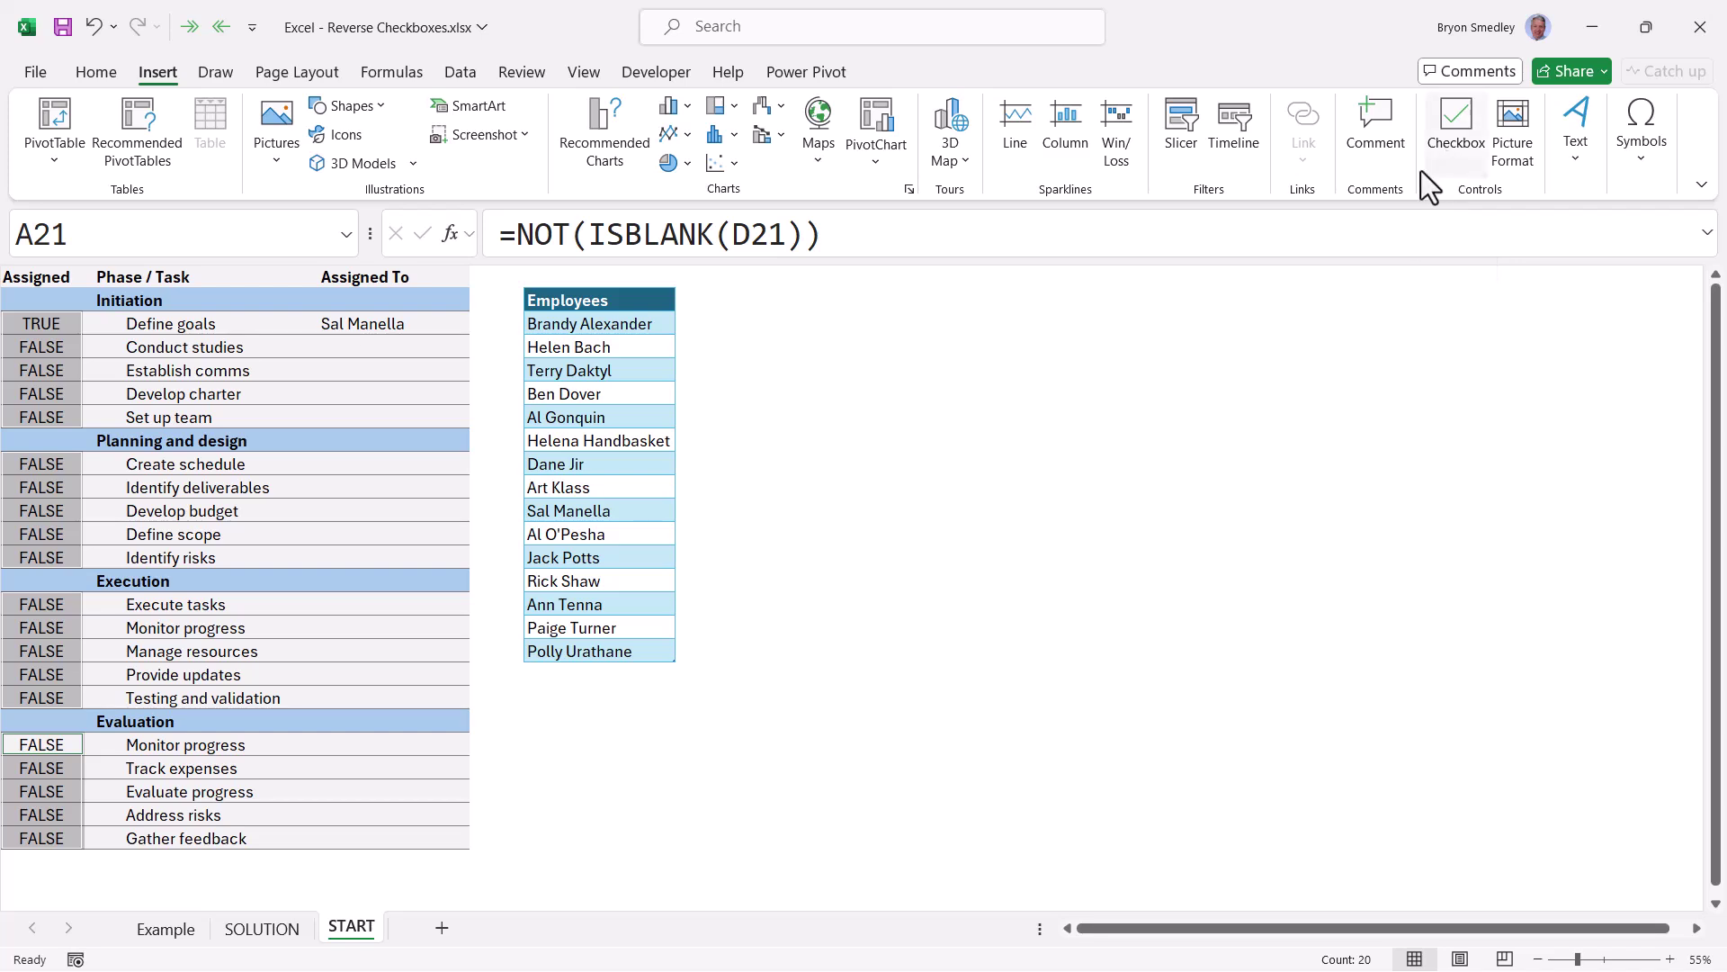
click(1439, 155)
click(96, 73)
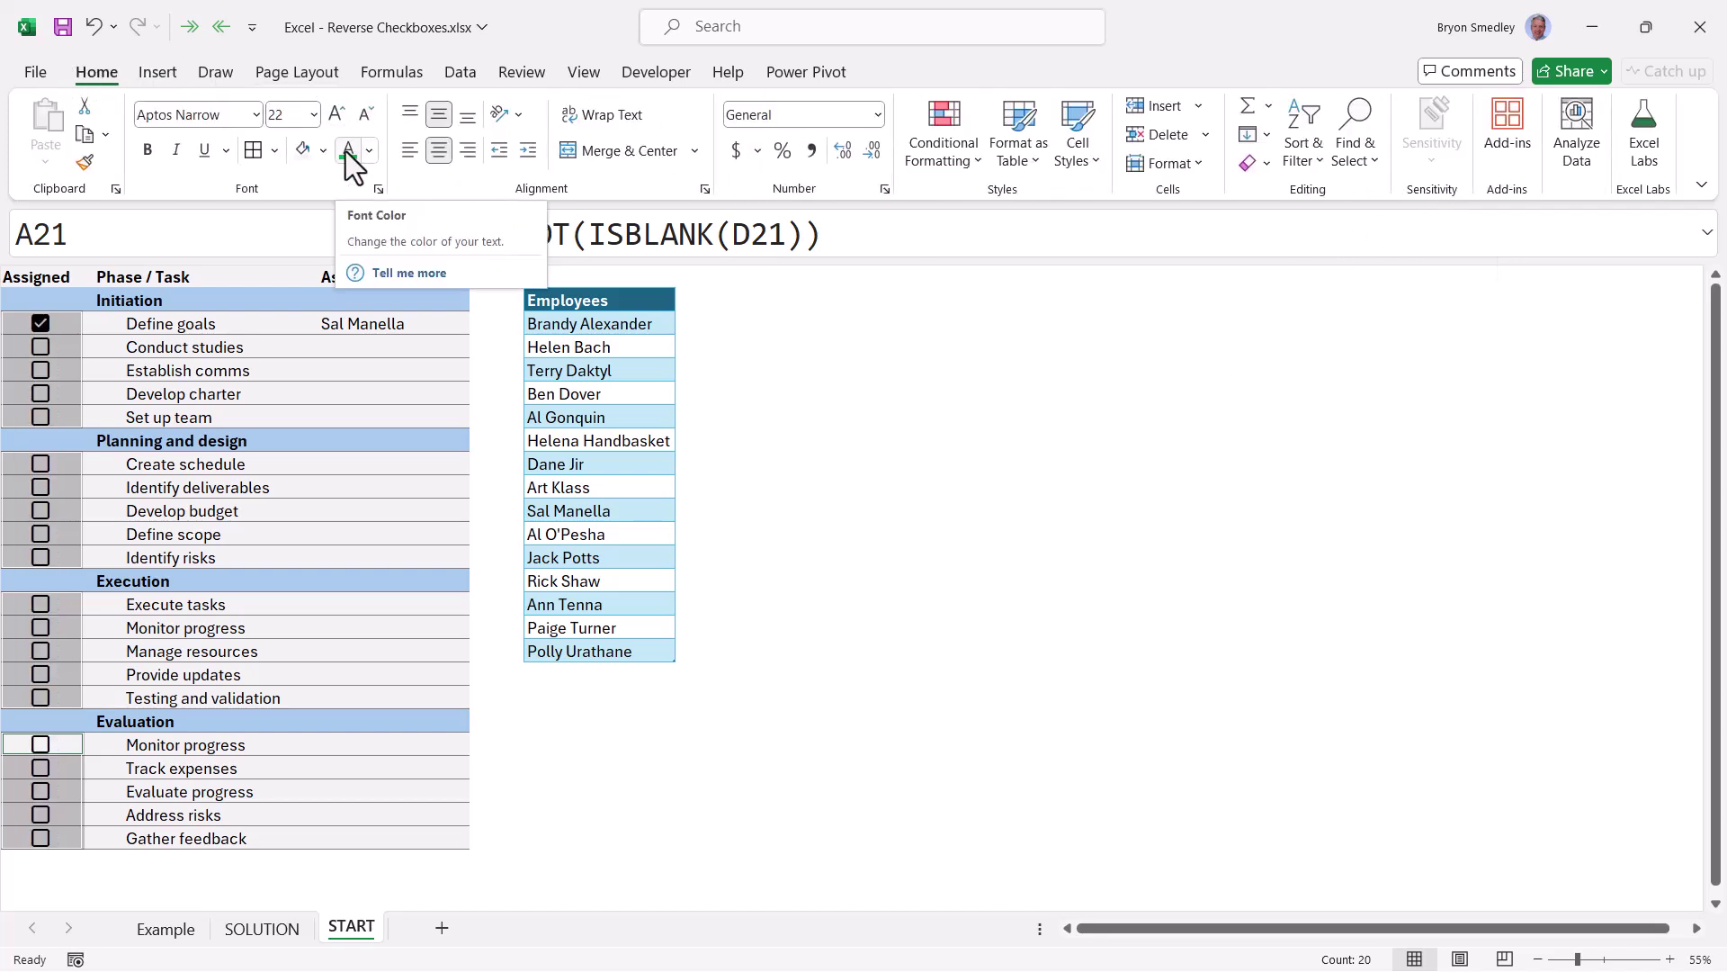
click(346, 151)
click(180, 324)
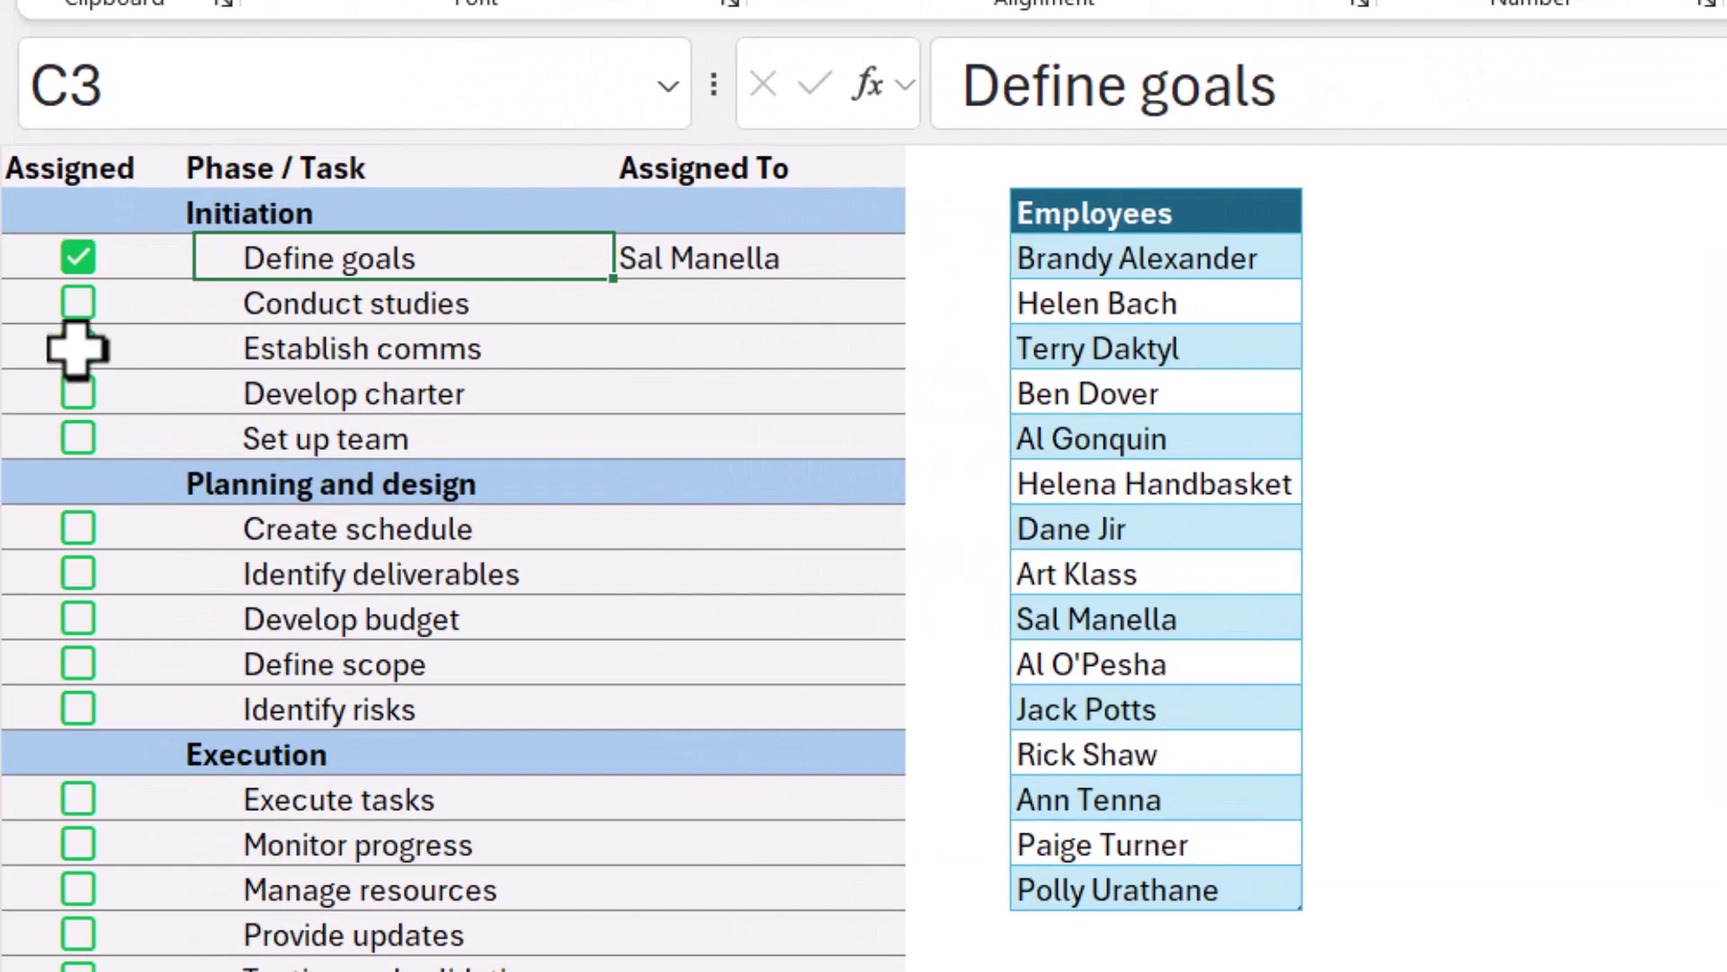
Step: Assign employees to Conduct studies, Establish comms and Develop charter from their Assigned To dropdowns
click(80, 348)
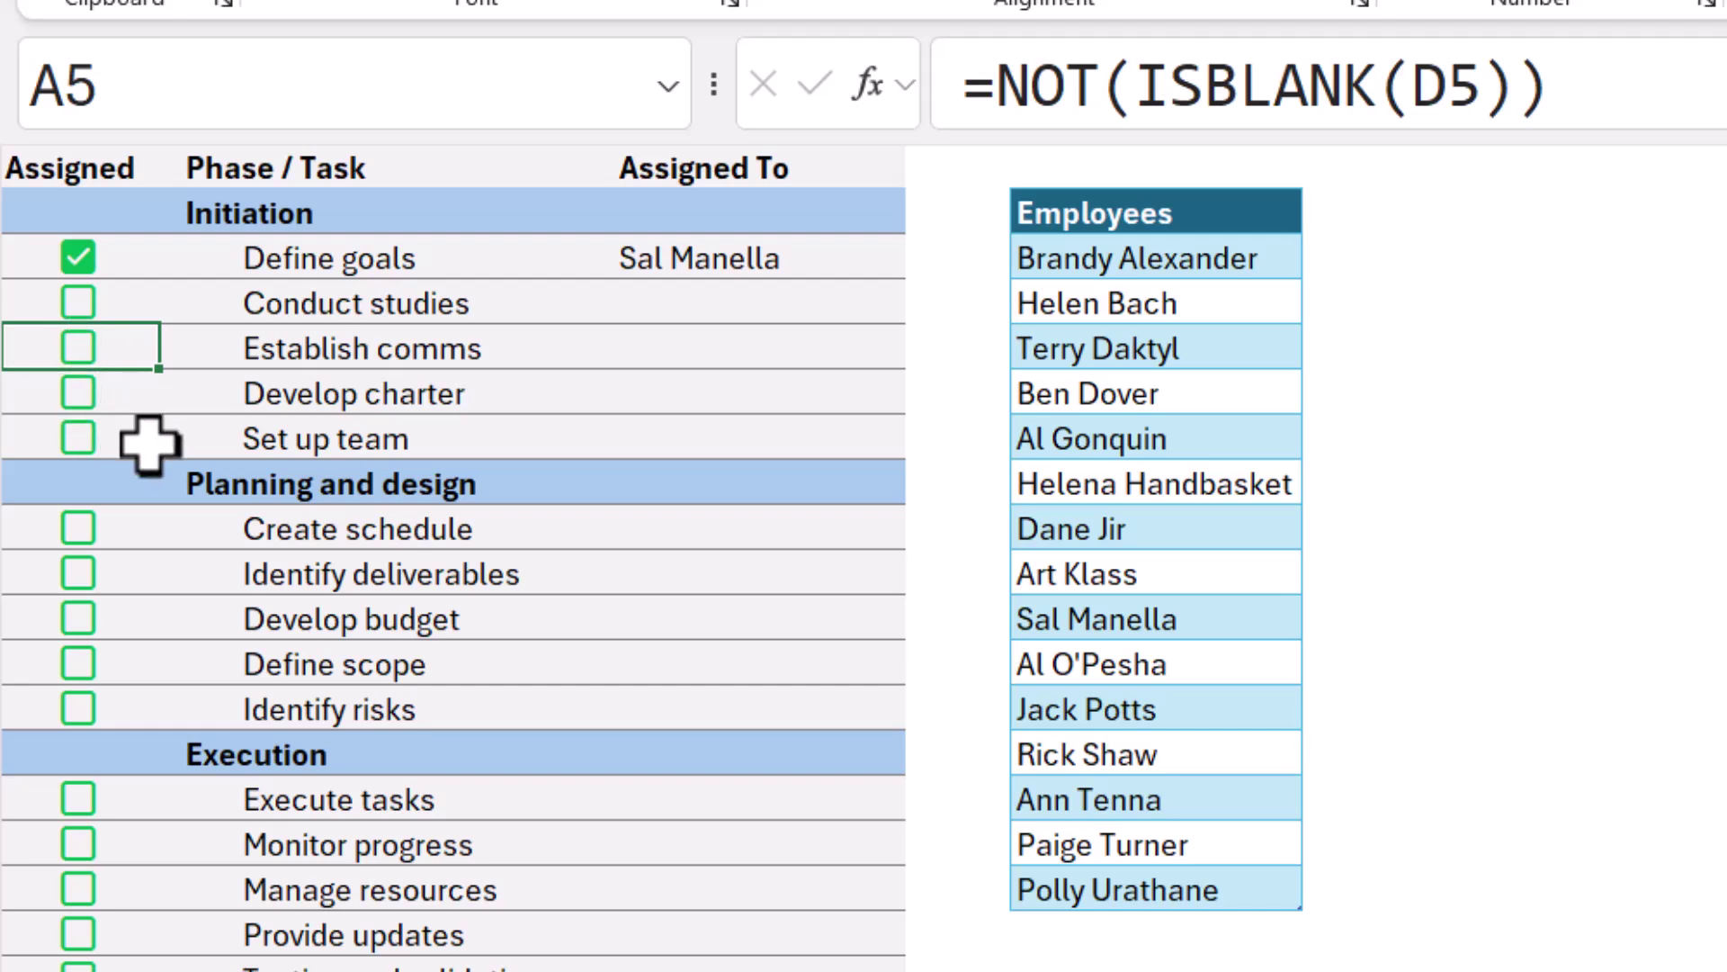
click(771, 300)
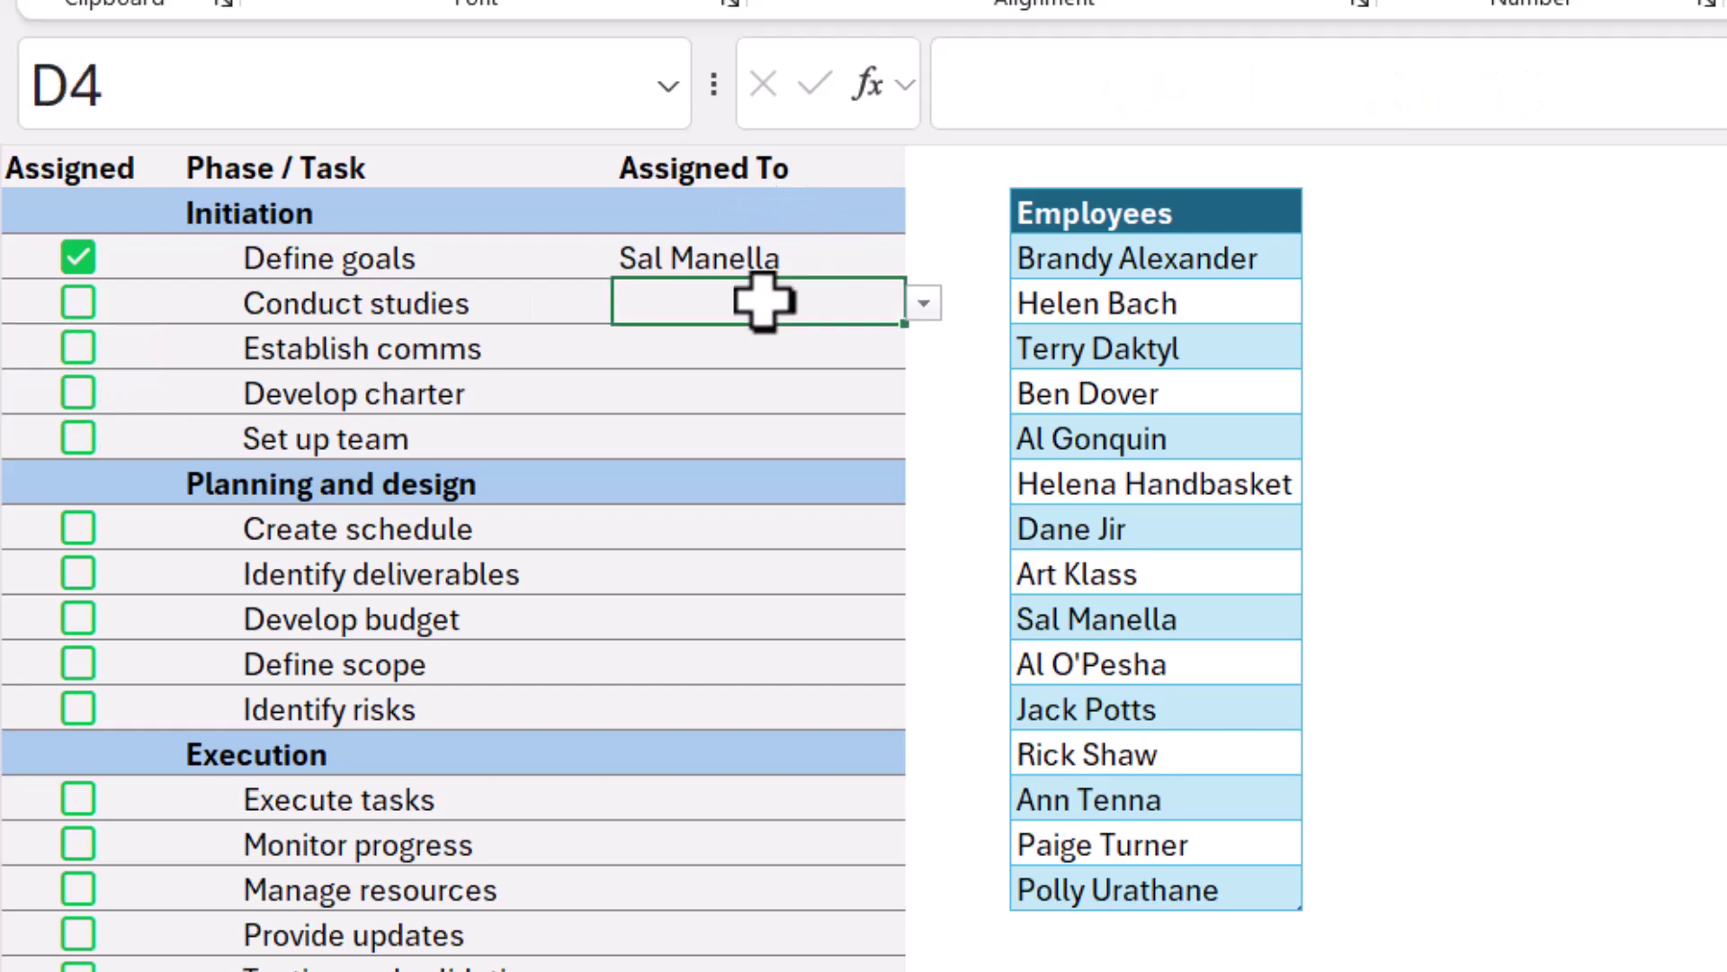
click(924, 303)
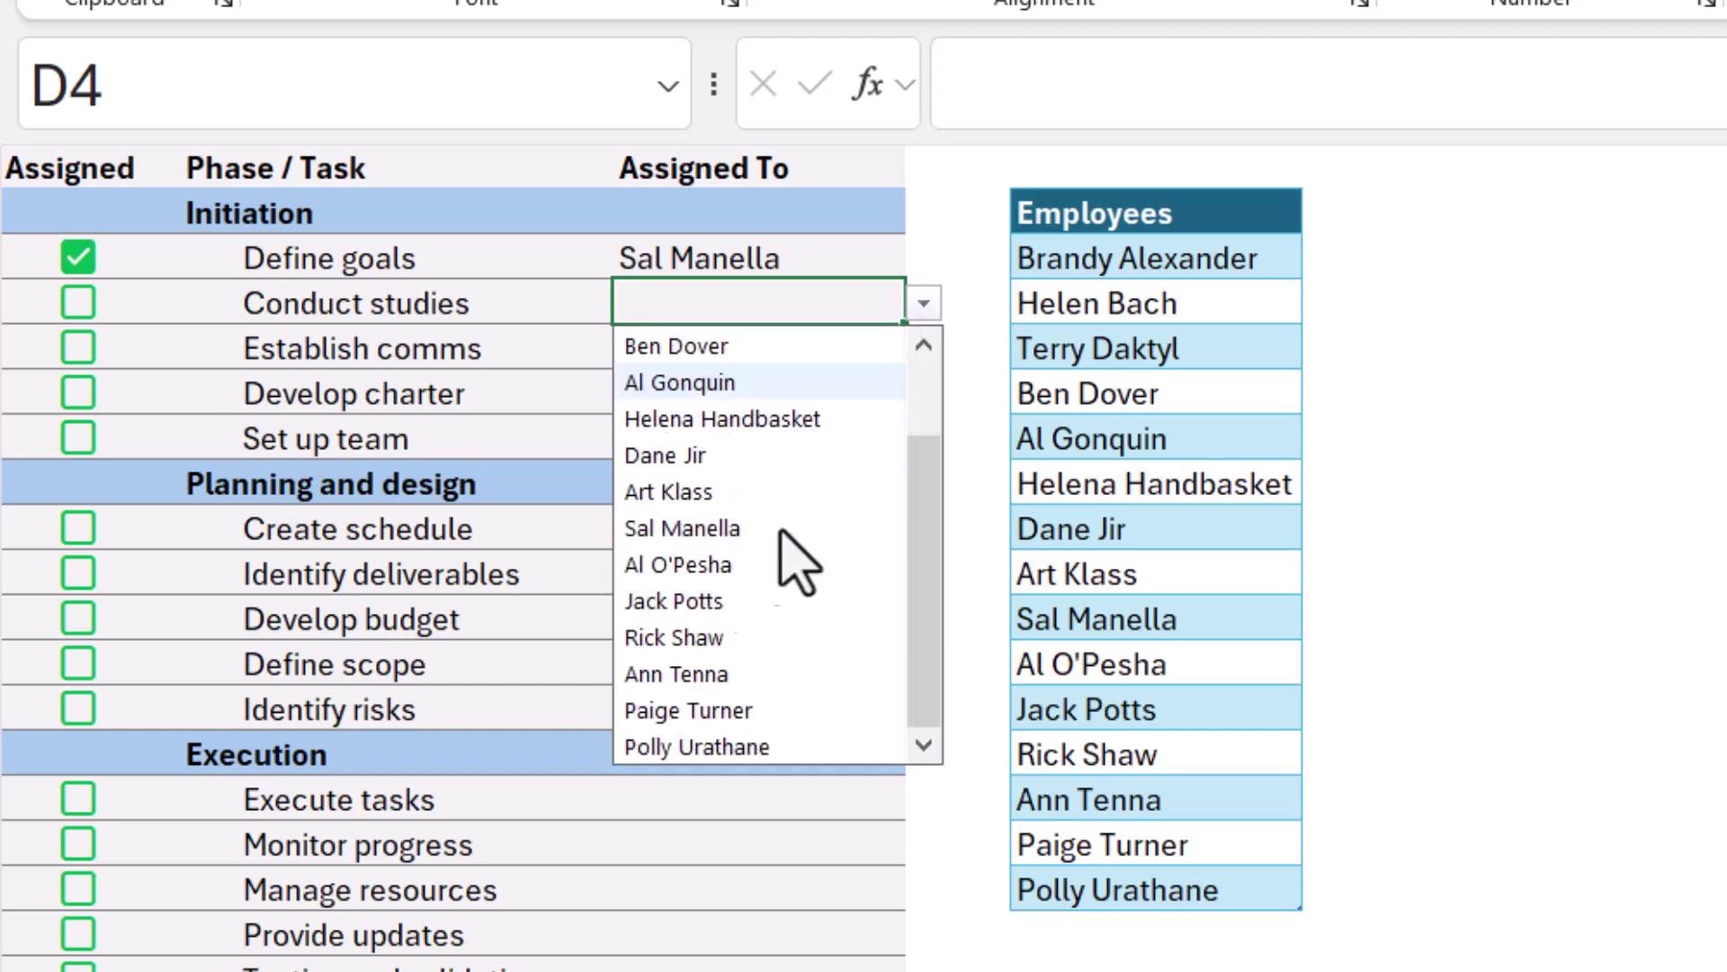
click(781, 419)
click(783, 354)
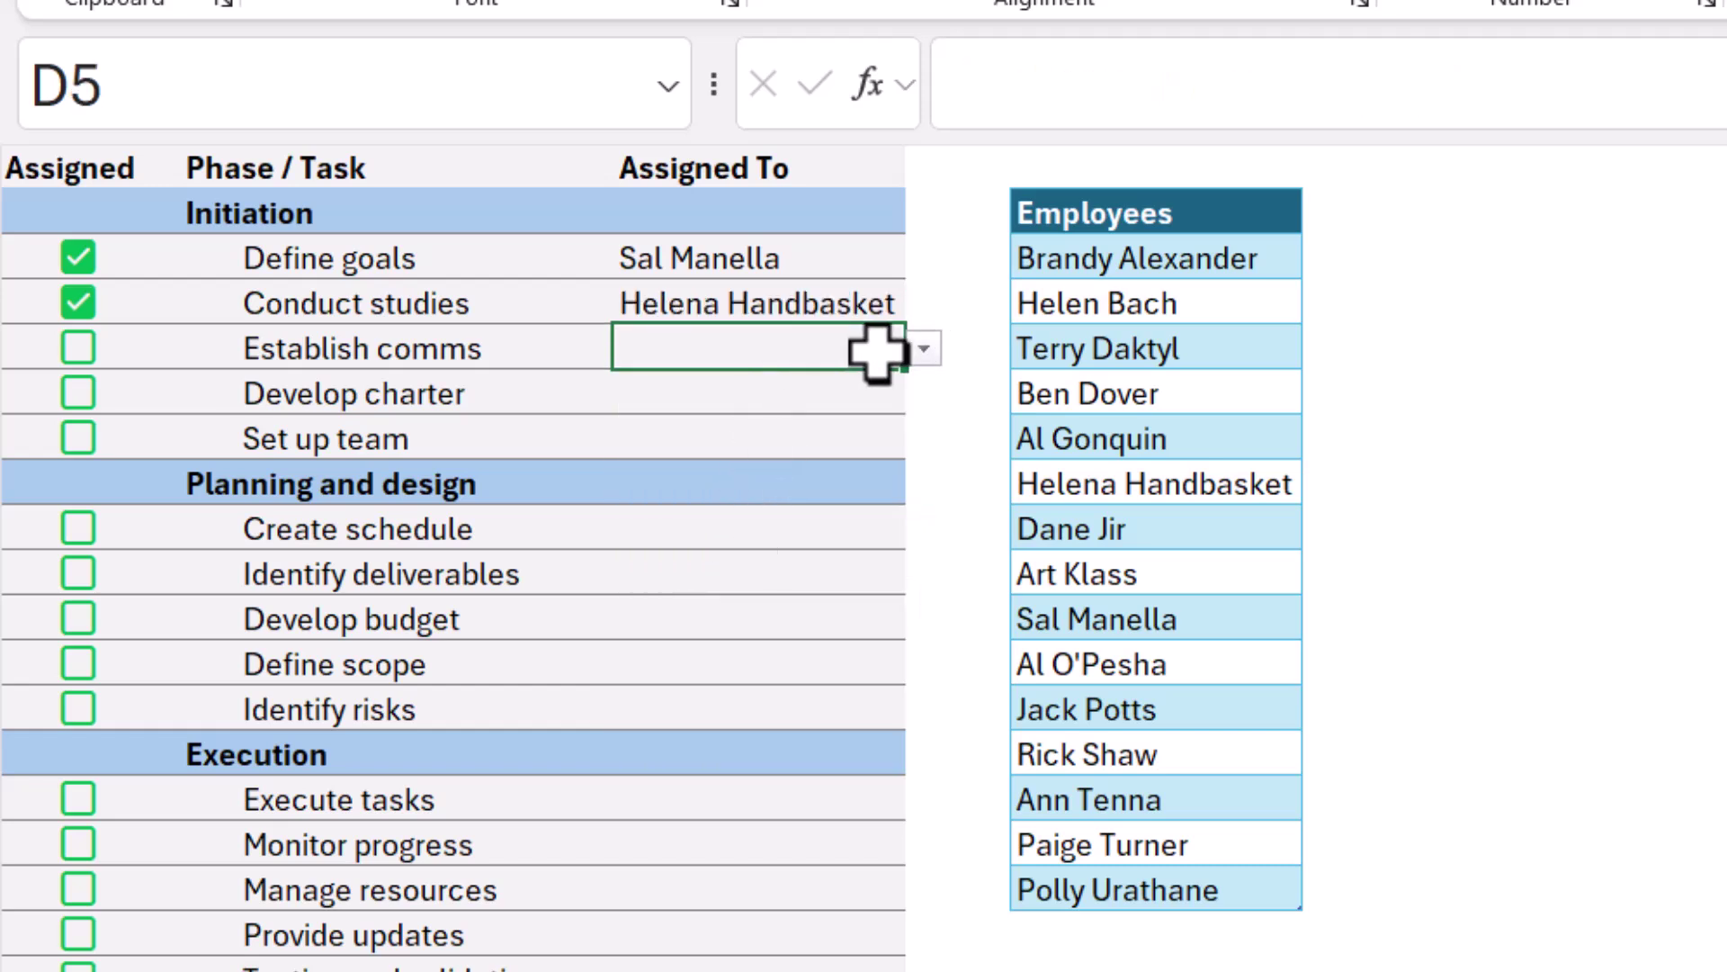
click(924, 348)
click(683, 719)
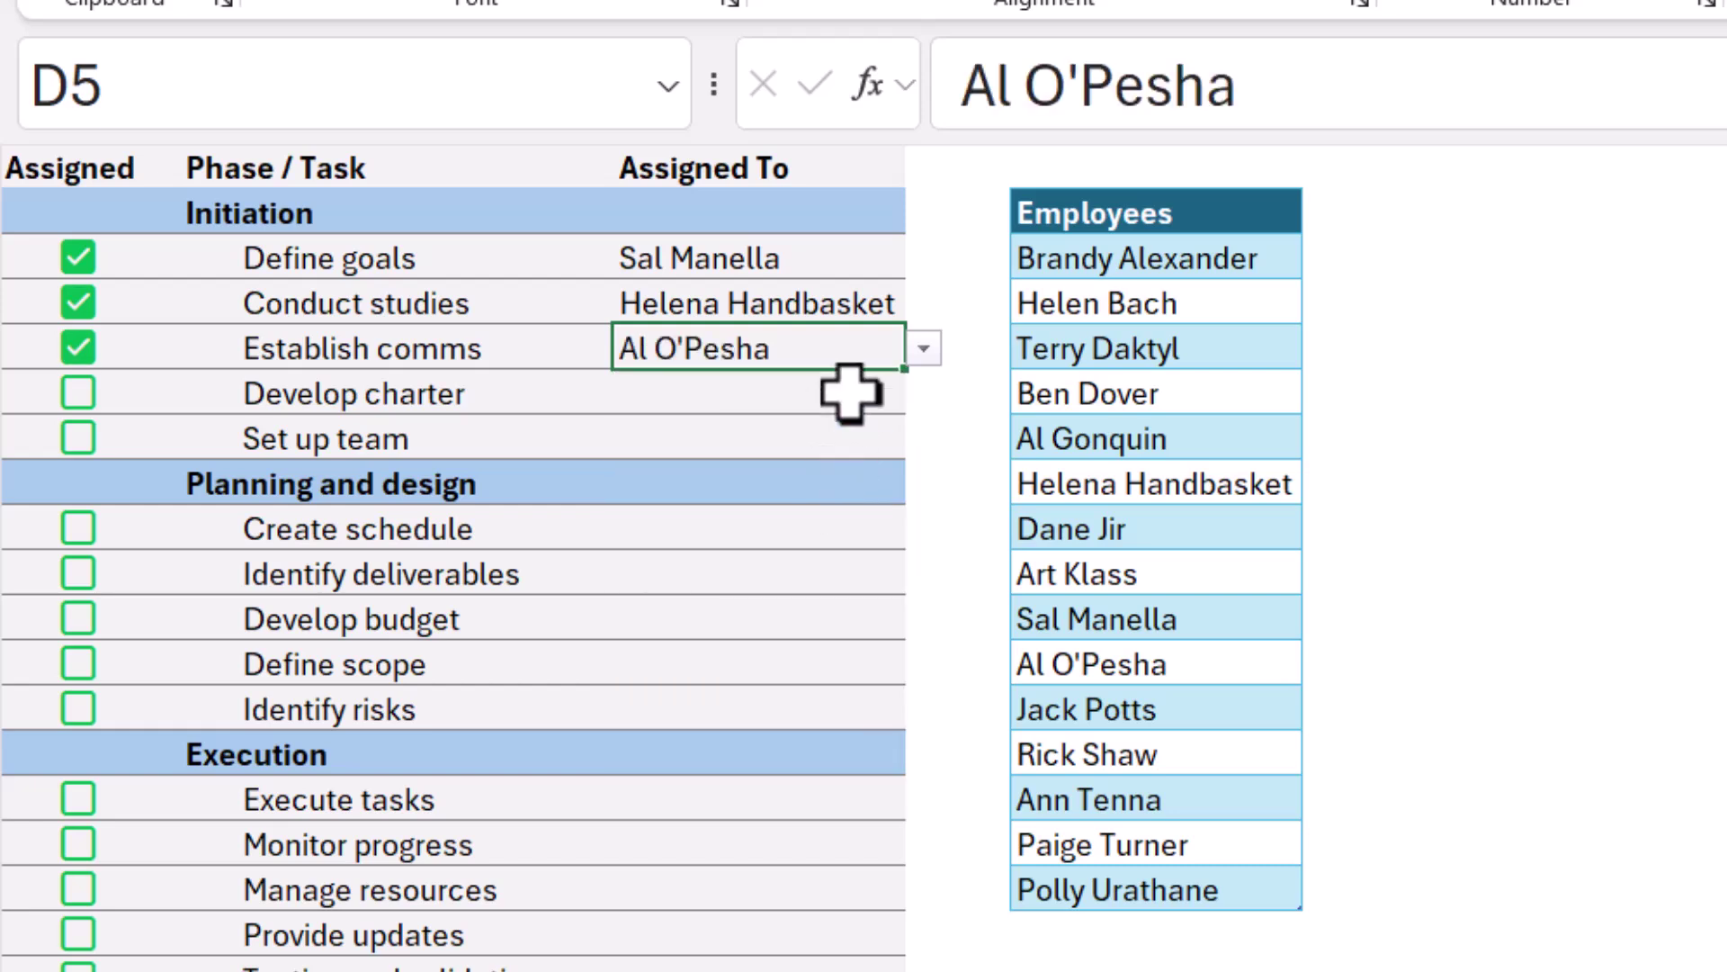
click(848, 391)
click(924, 393)
scroll(751, 772, down, 1)
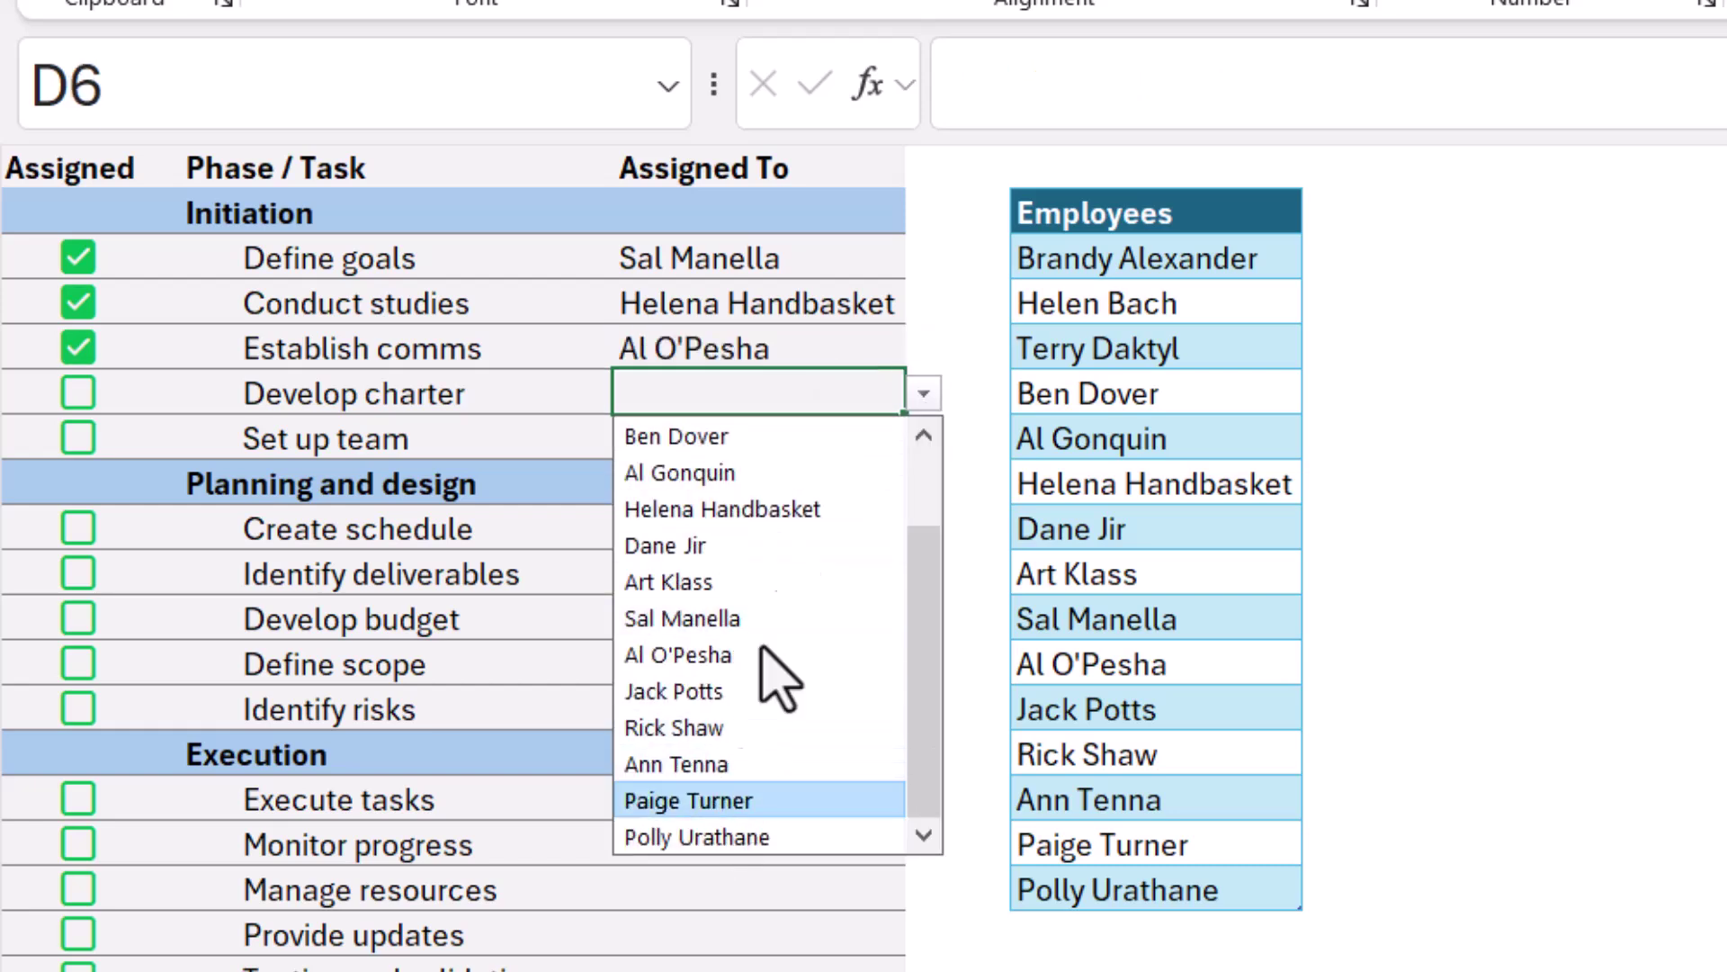
click(746, 801)
Step: Assign employees to Set up team and Develop budget, then check Develop budget's checkbox formula
click(860, 437)
click(924, 438)
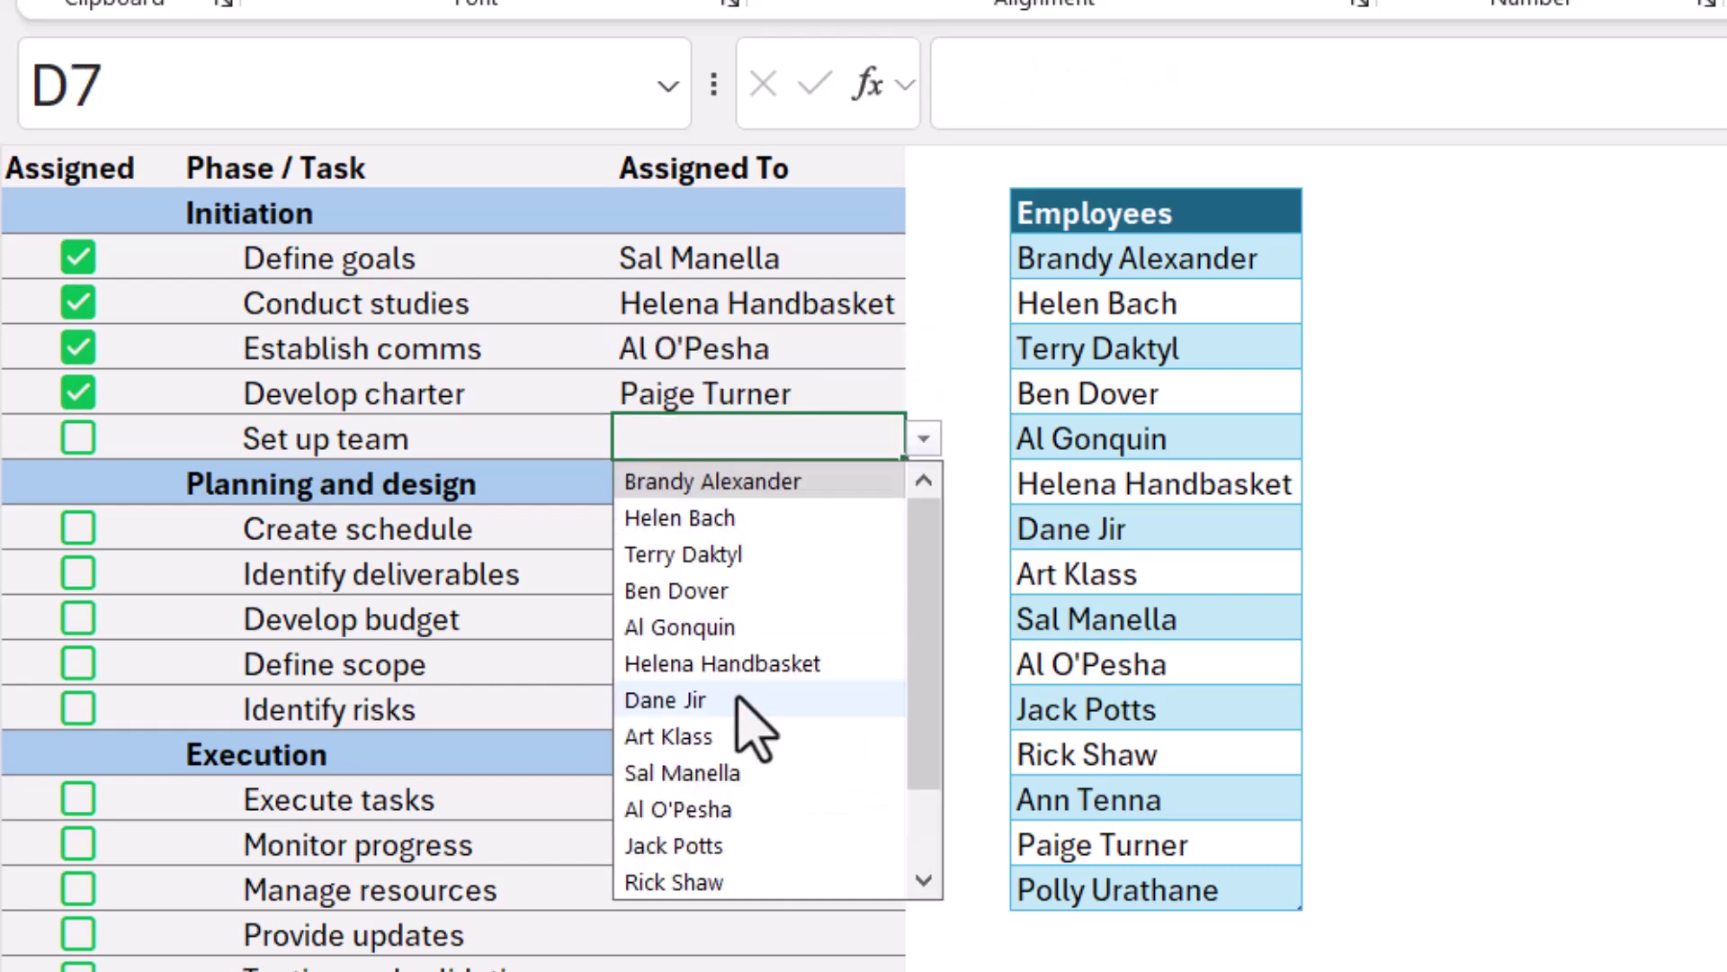
scroll(747, 717, down, 1)
click(724, 622)
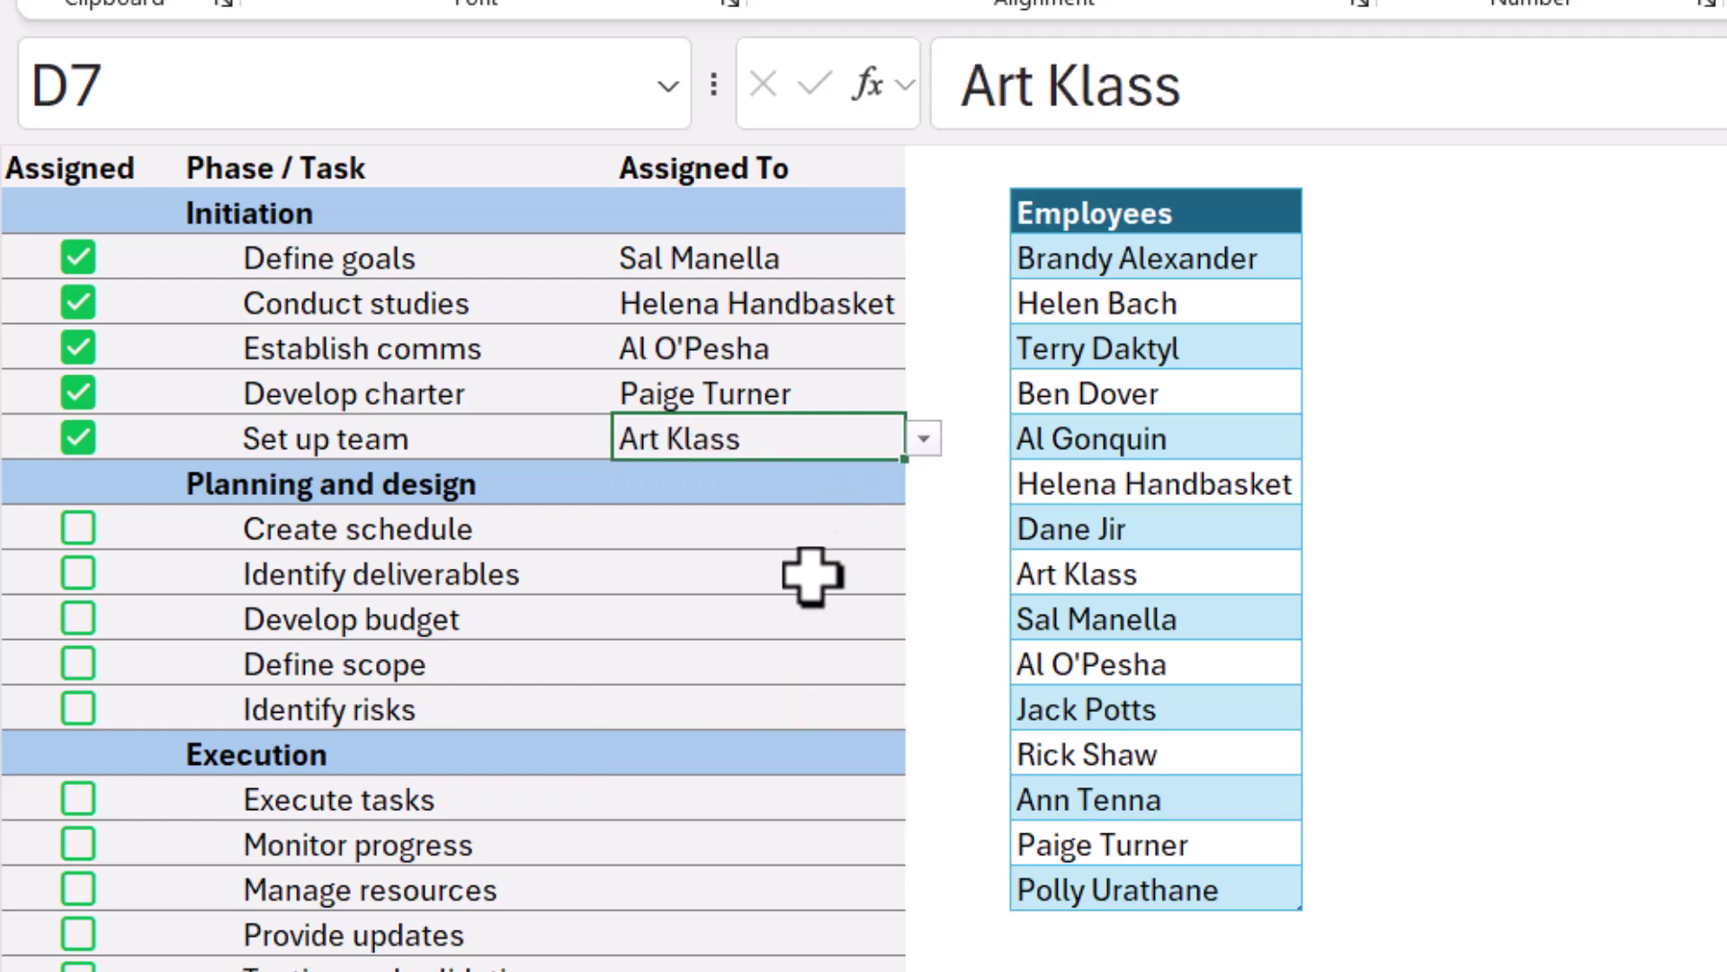
click(791, 617)
click(924, 618)
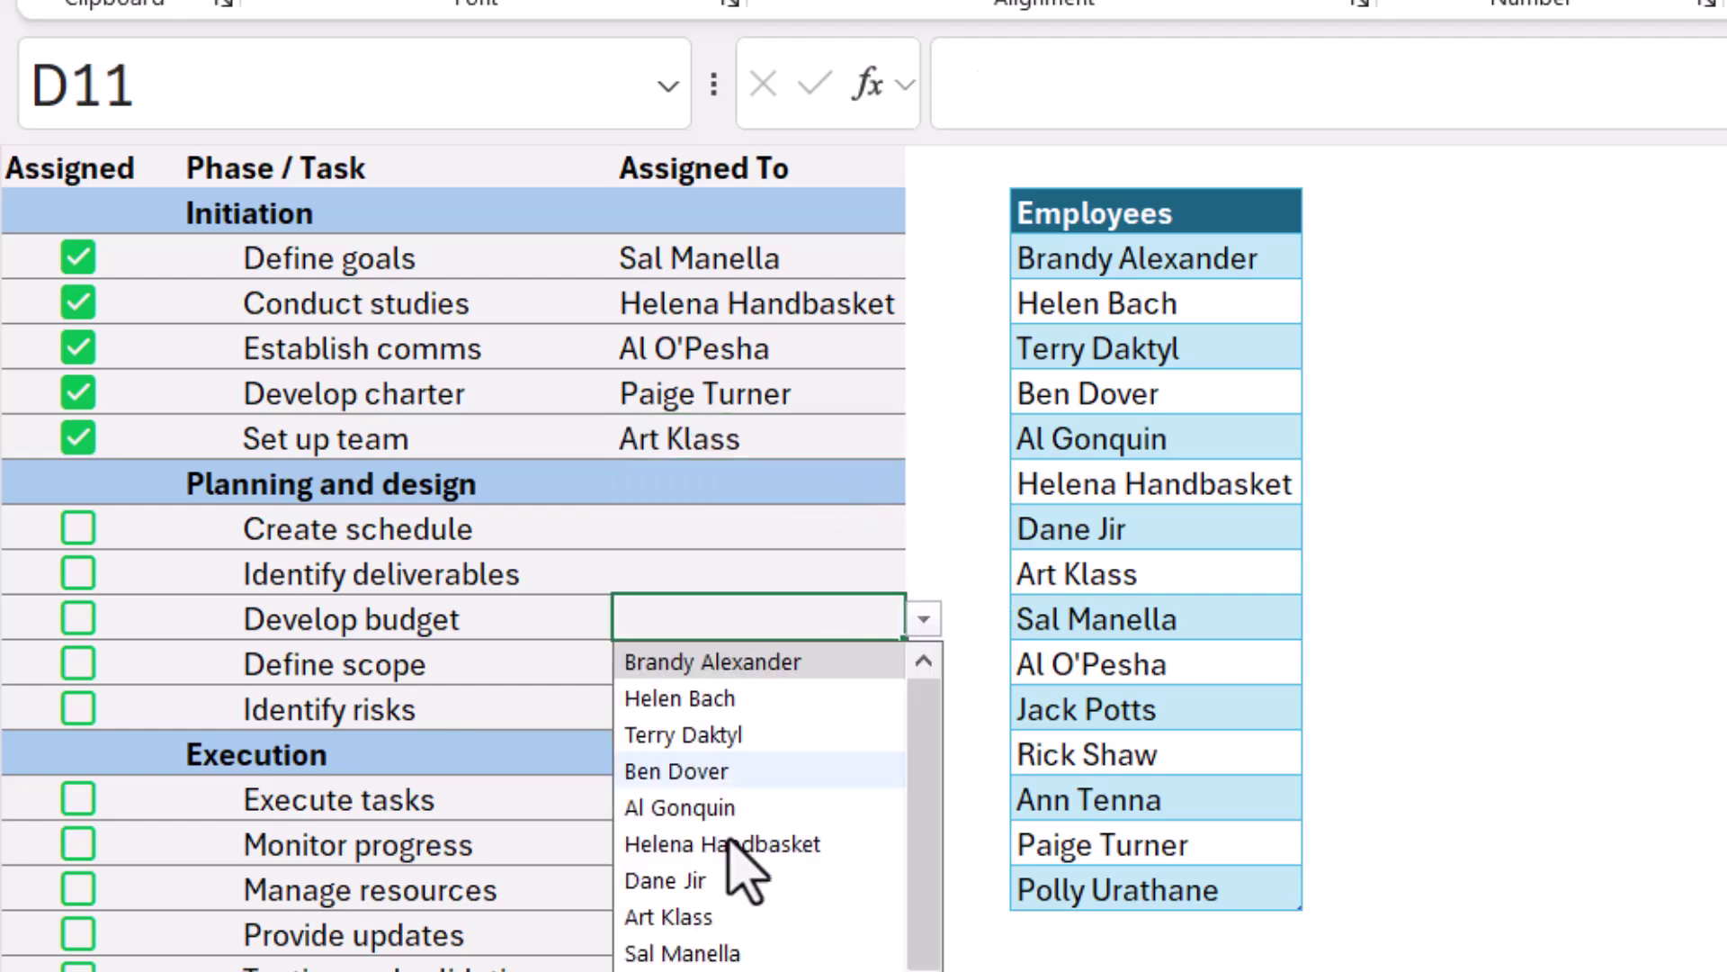
scroll(665, 936, down, 1)
click(706, 916)
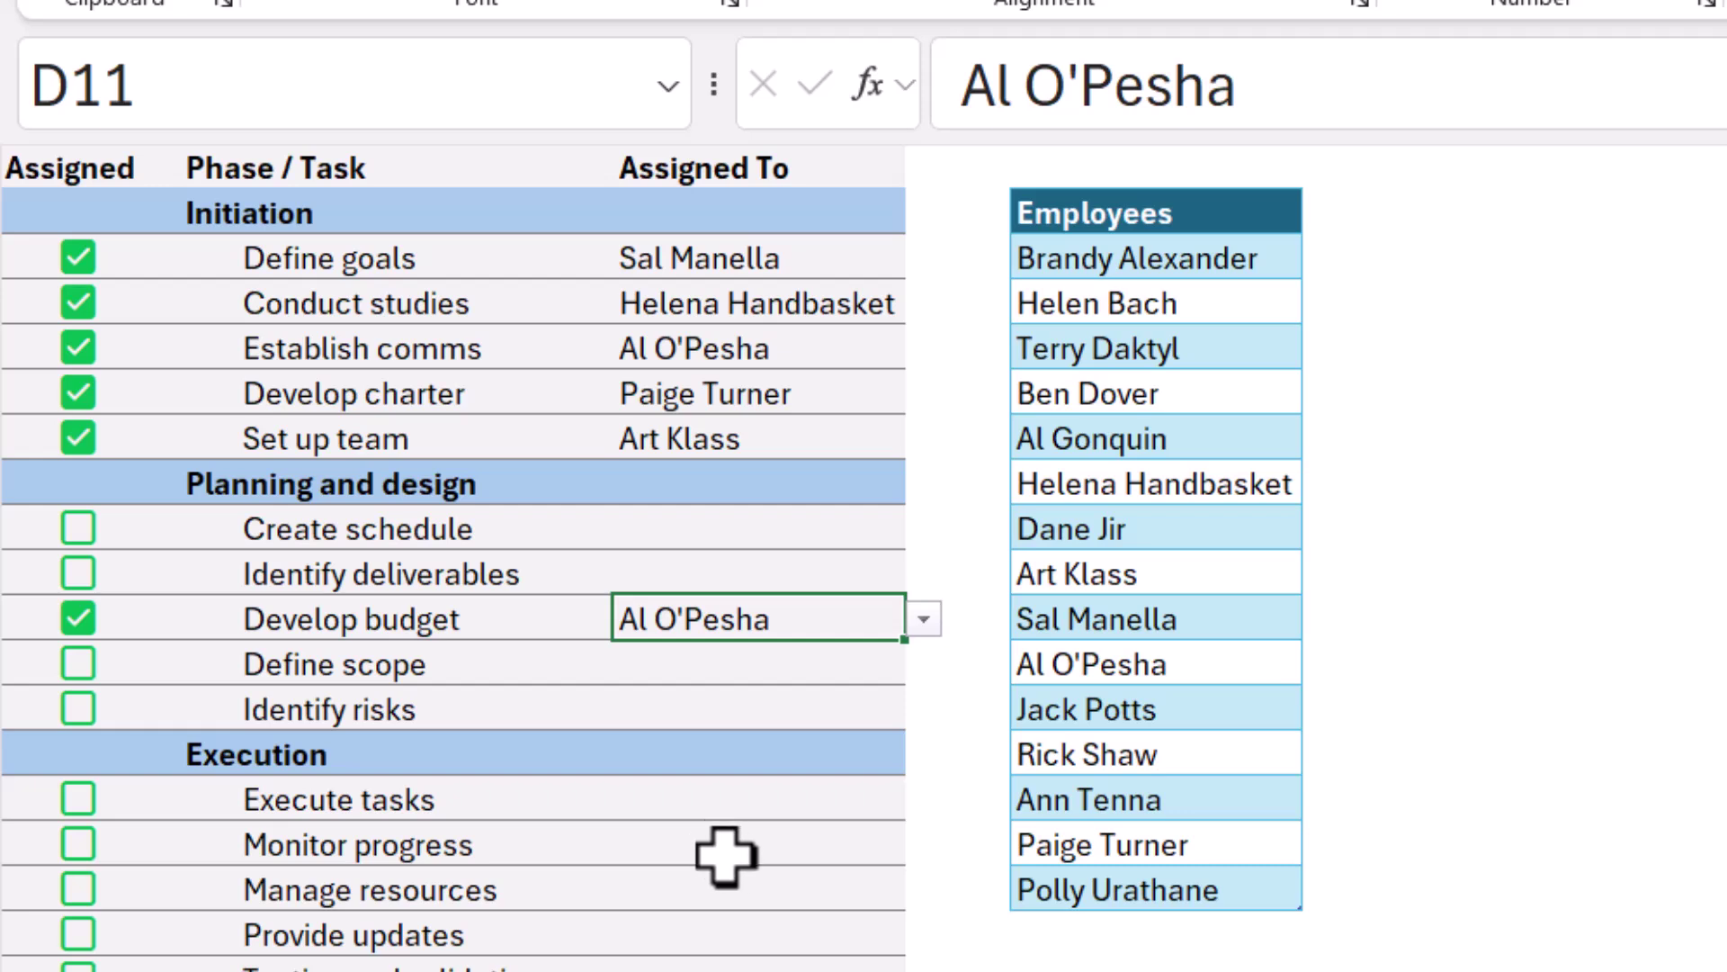
click(77, 619)
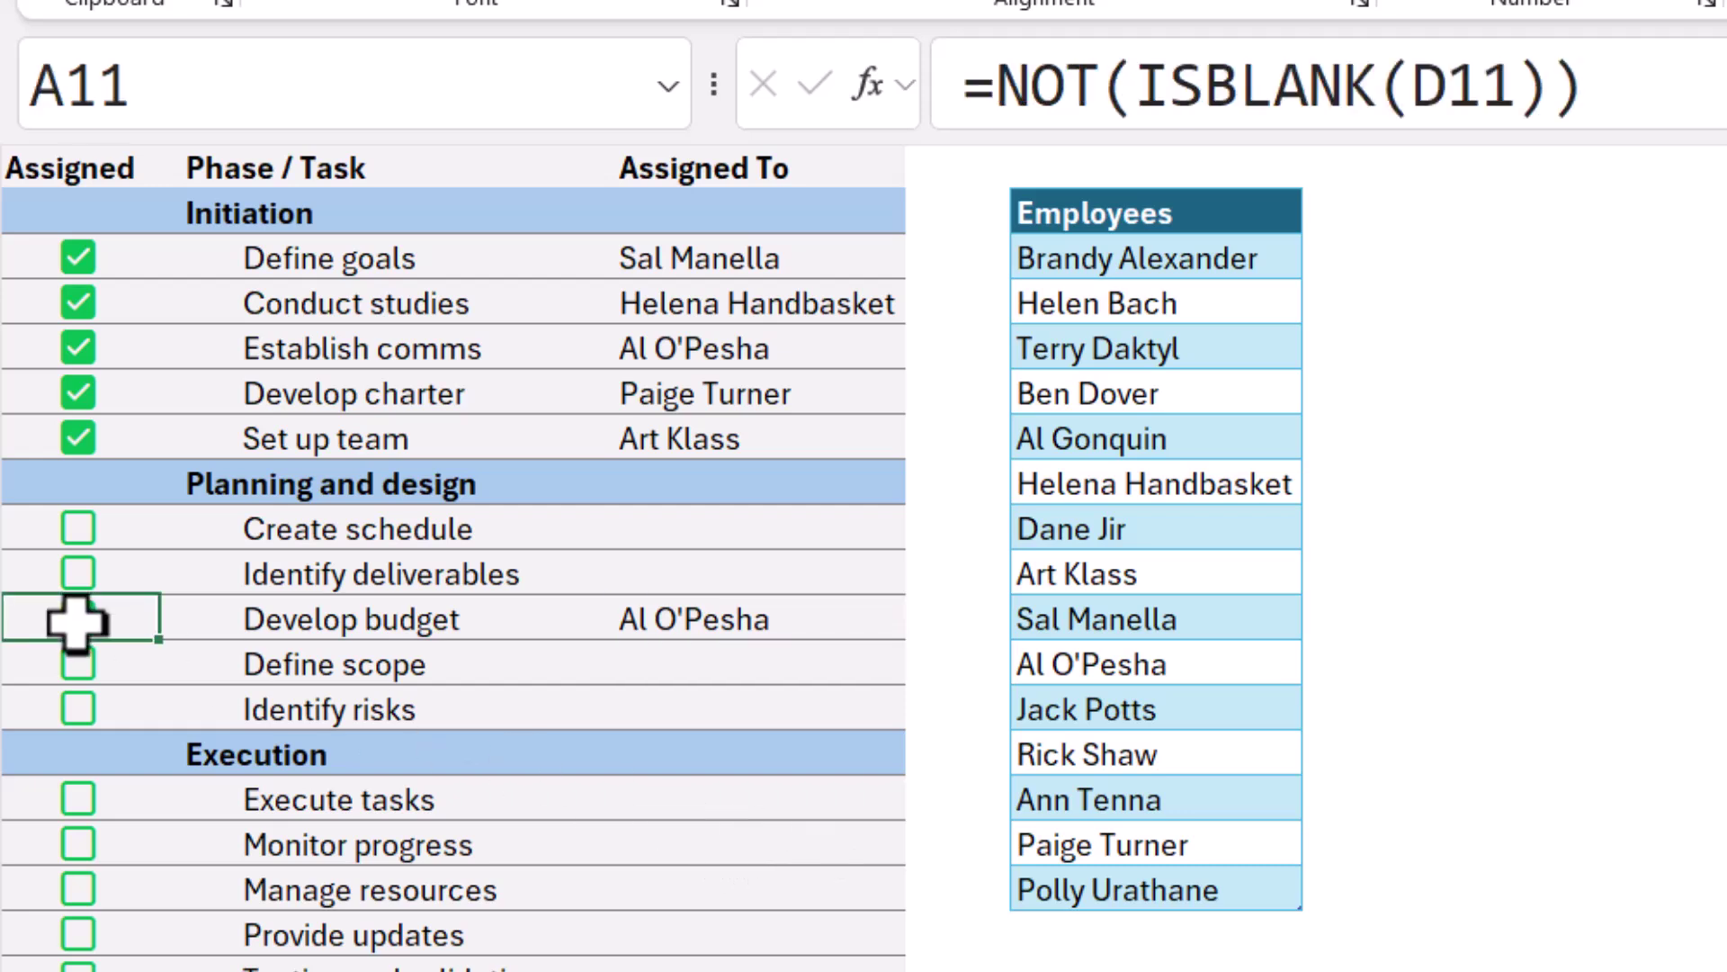
click(891, 634)
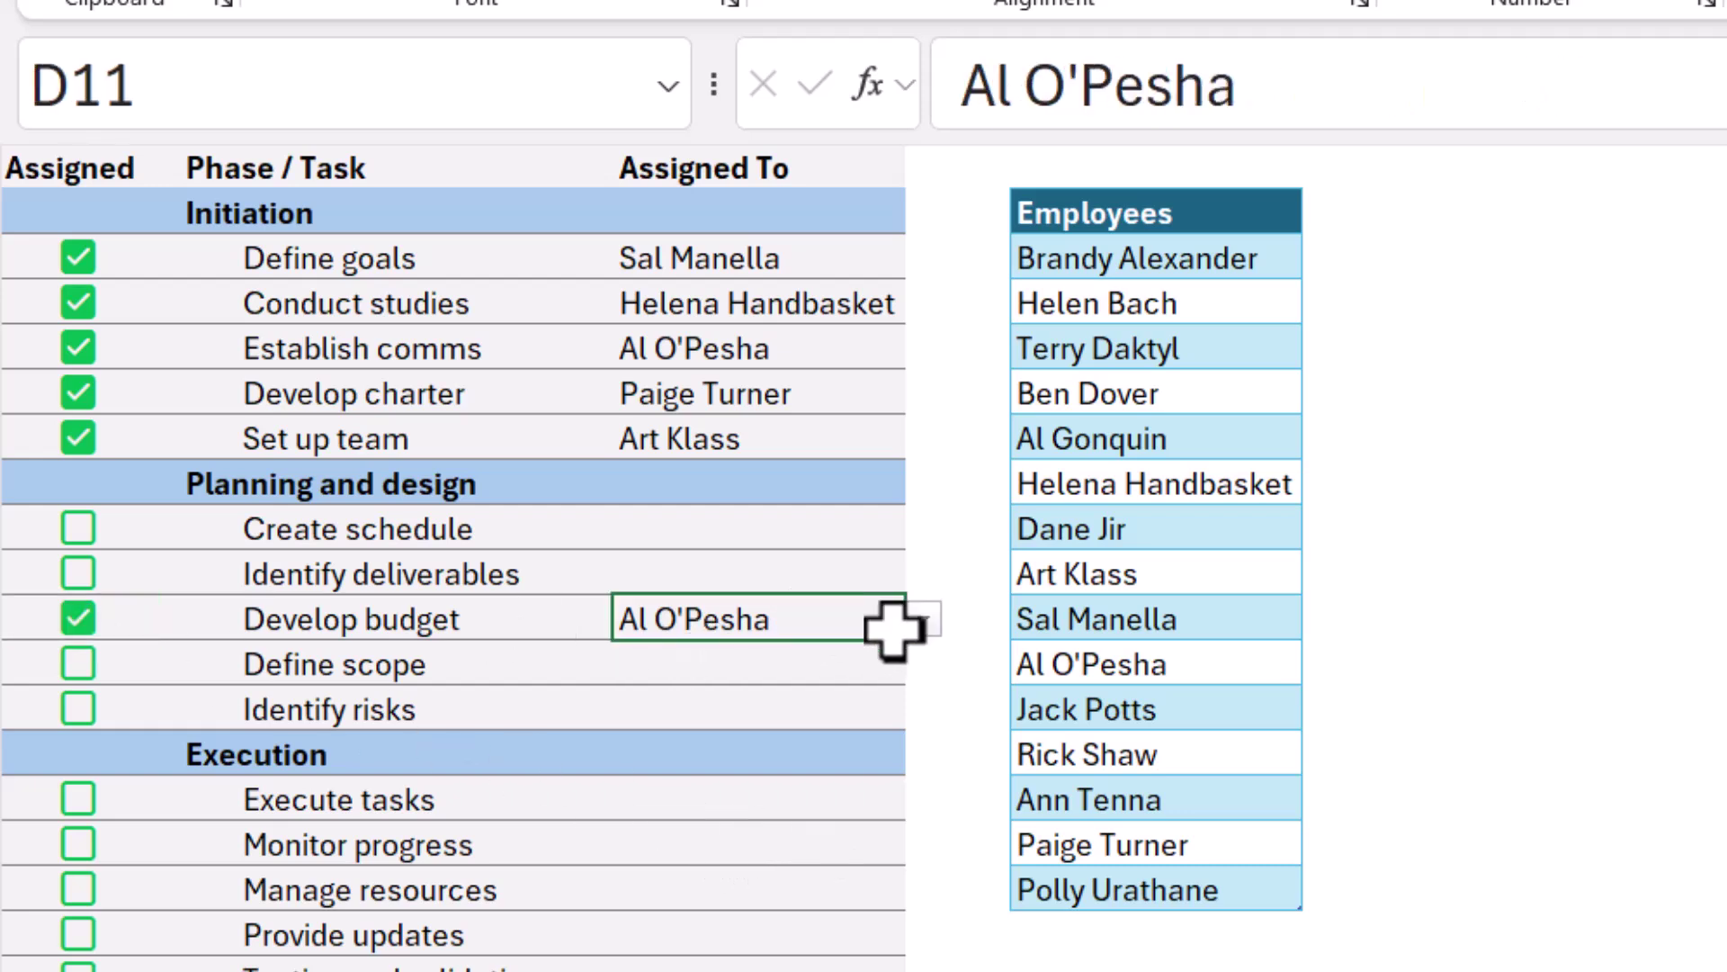
click(818, 321)
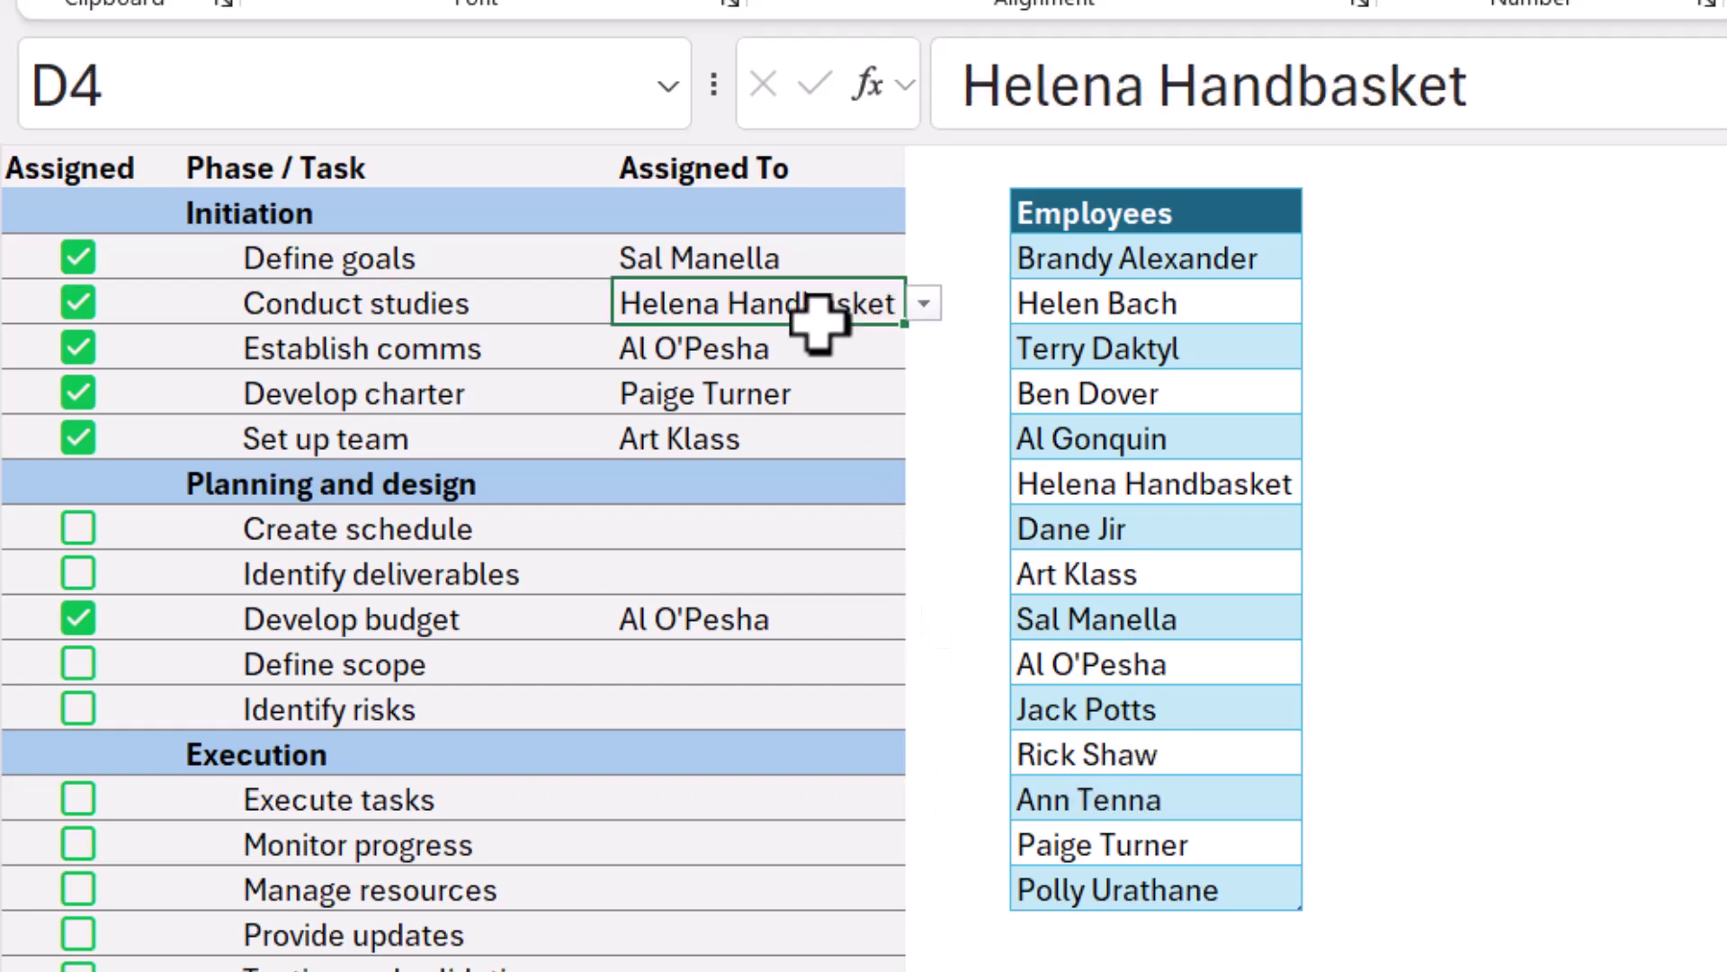
Step: Delete the Conduct studies assignee in D4 so its checkbox unticks
key(Delete)
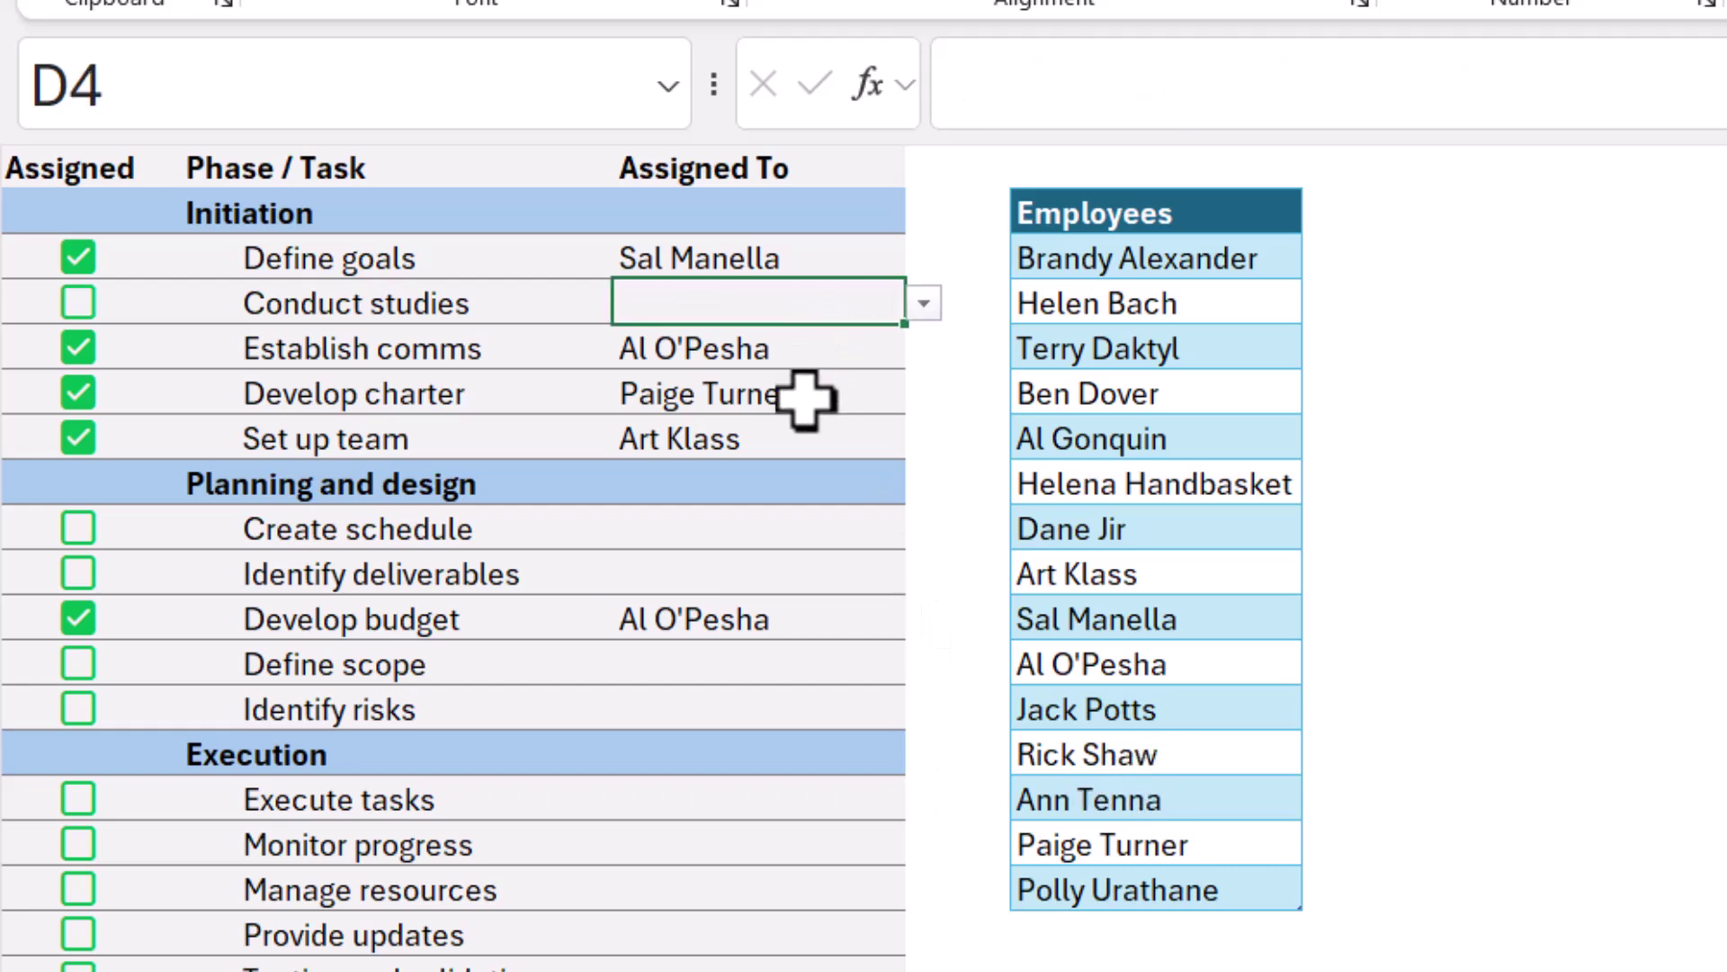